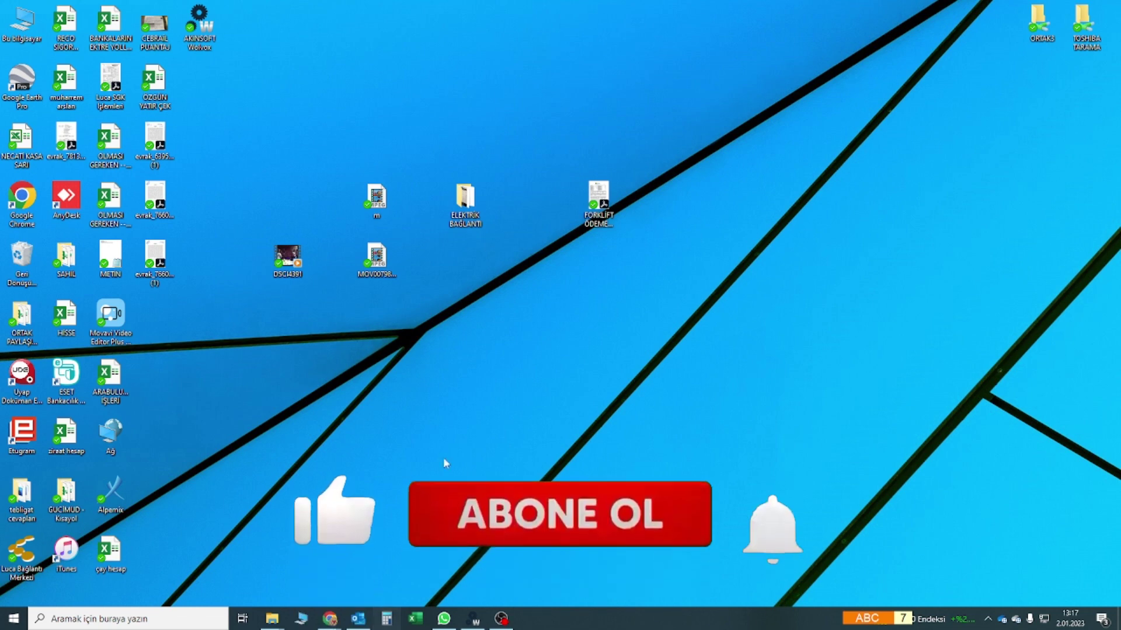
- Open a new Chrome window from the taskbar icon's jump list
mouse_move(327, 621)
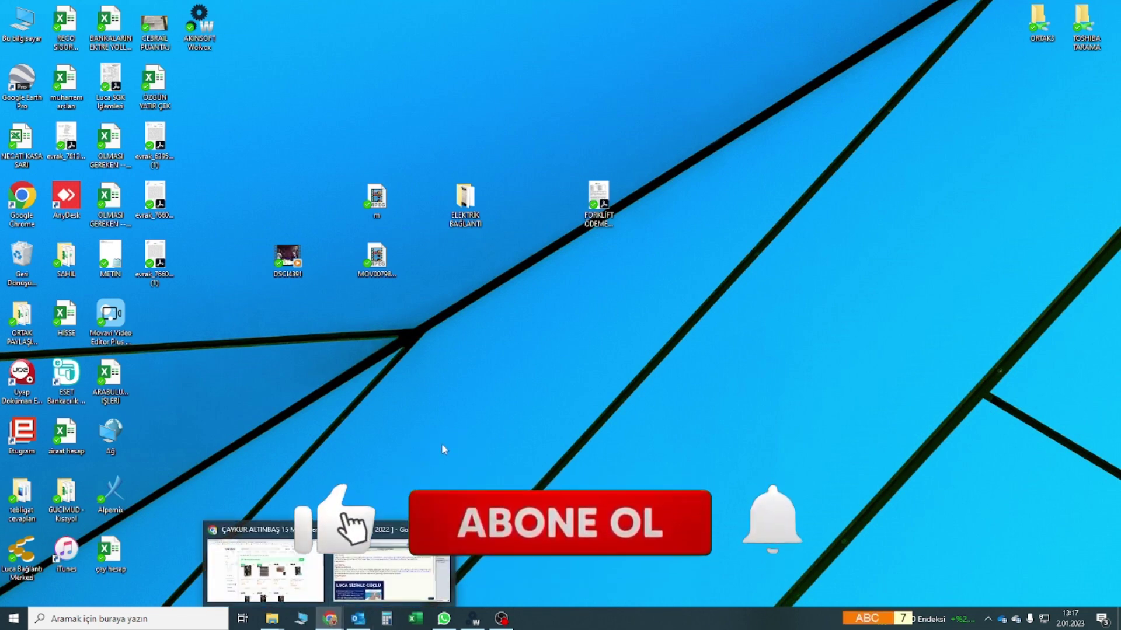
right_click(330, 618)
click(314, 517)
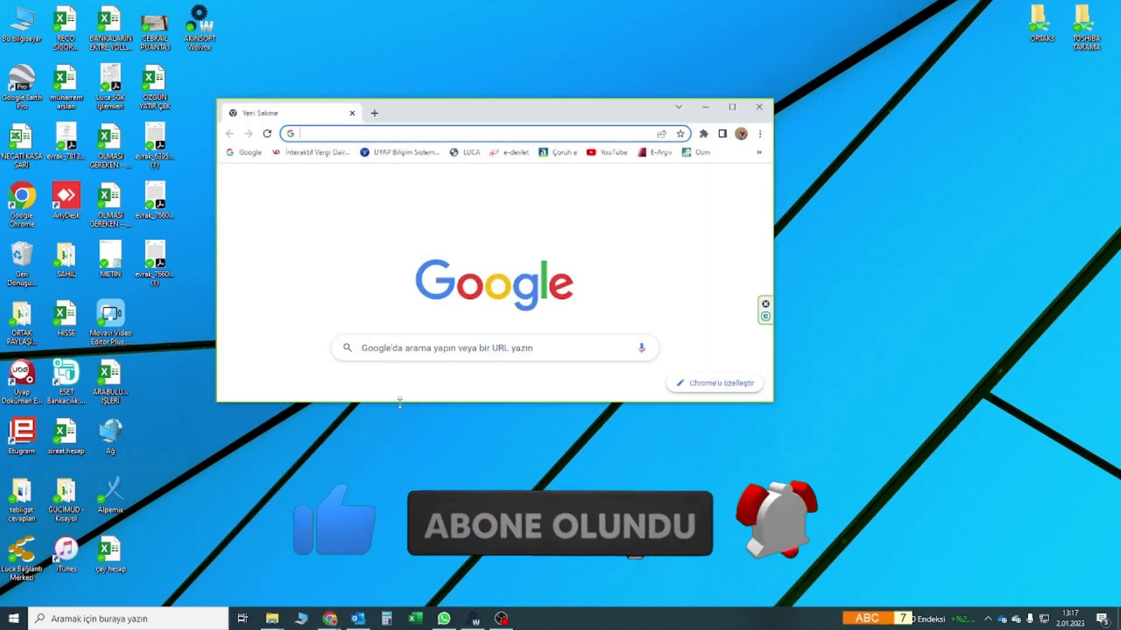
- Maximize Chrome, search Google for EDEVLET, and sign in to e-Devlet Kapısı with saved credentials
double_click(524, 105)
click(476, 246)
text(EDEVLET)
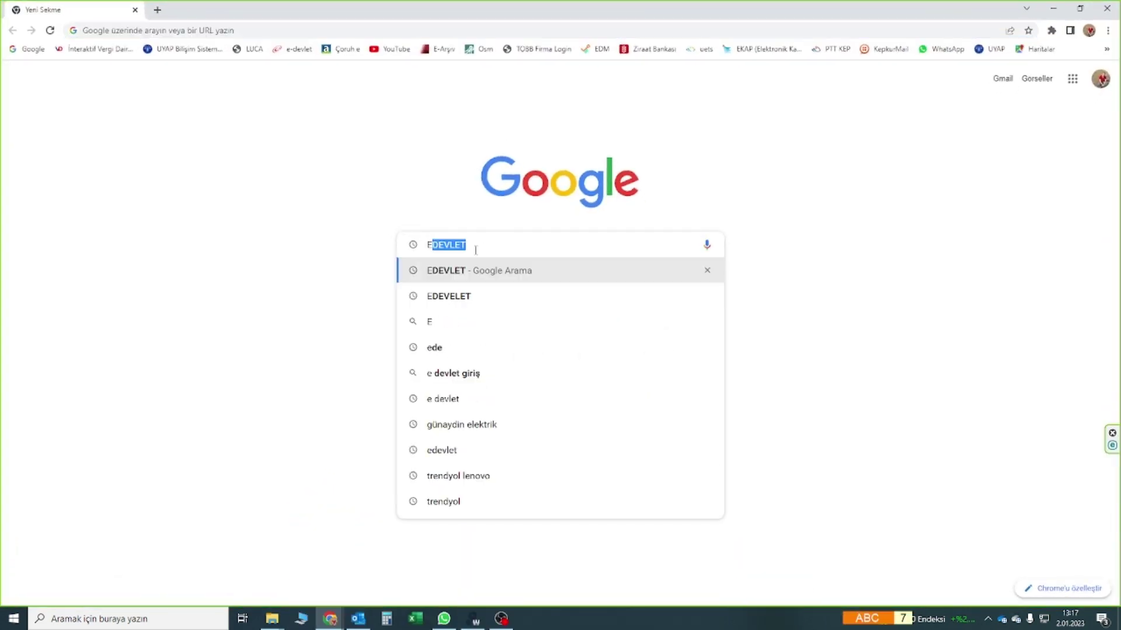
click(460, 277)
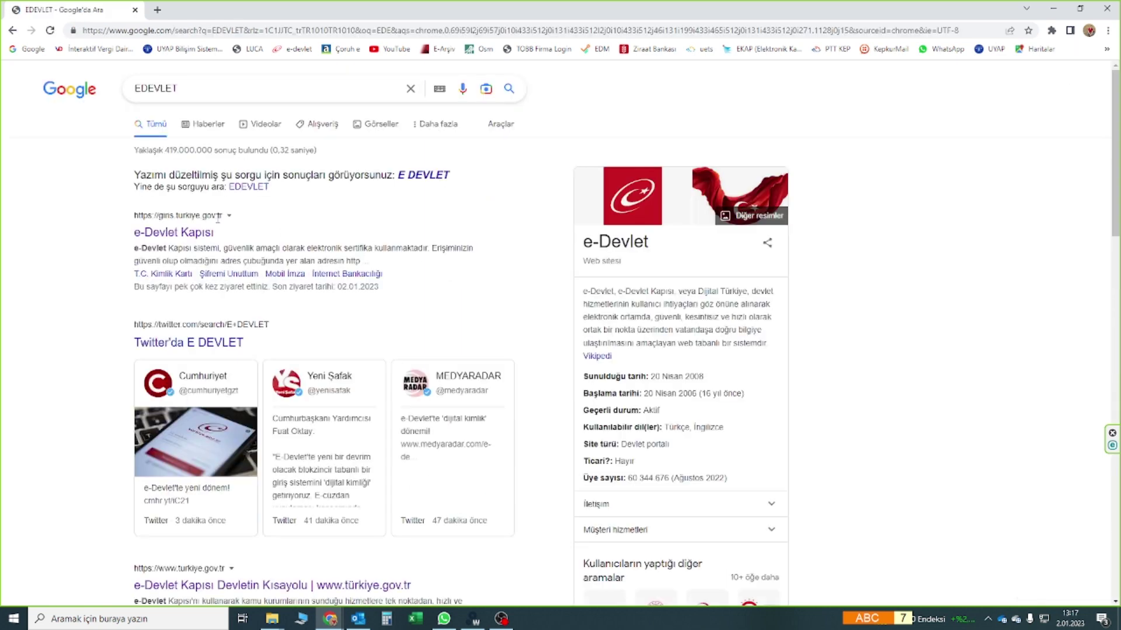
click(164, 232)
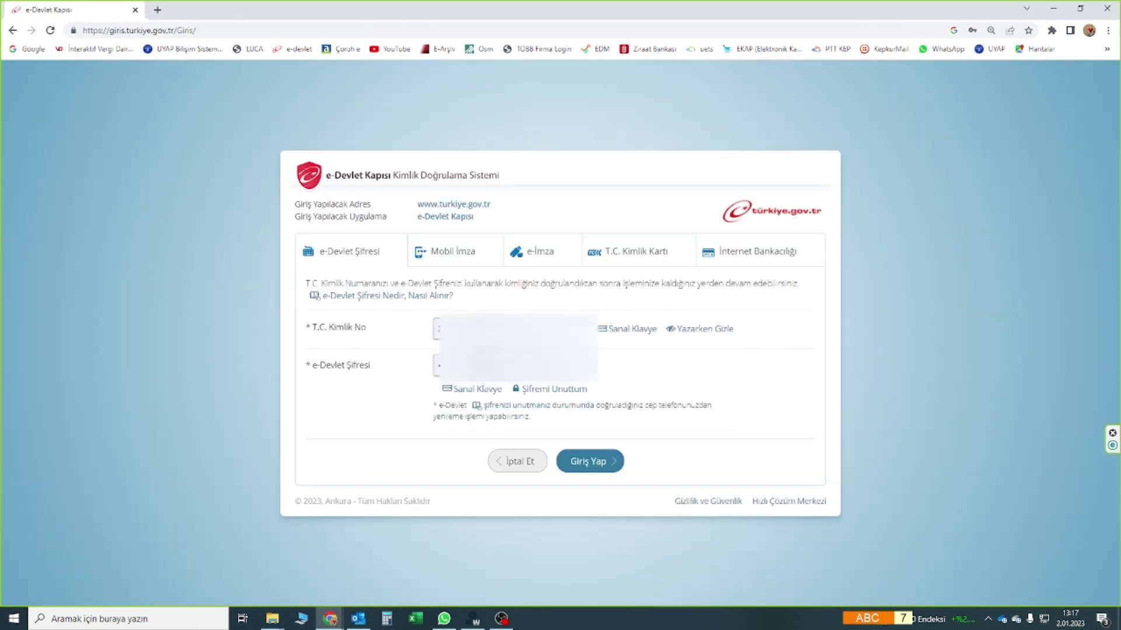
click(443, 328)
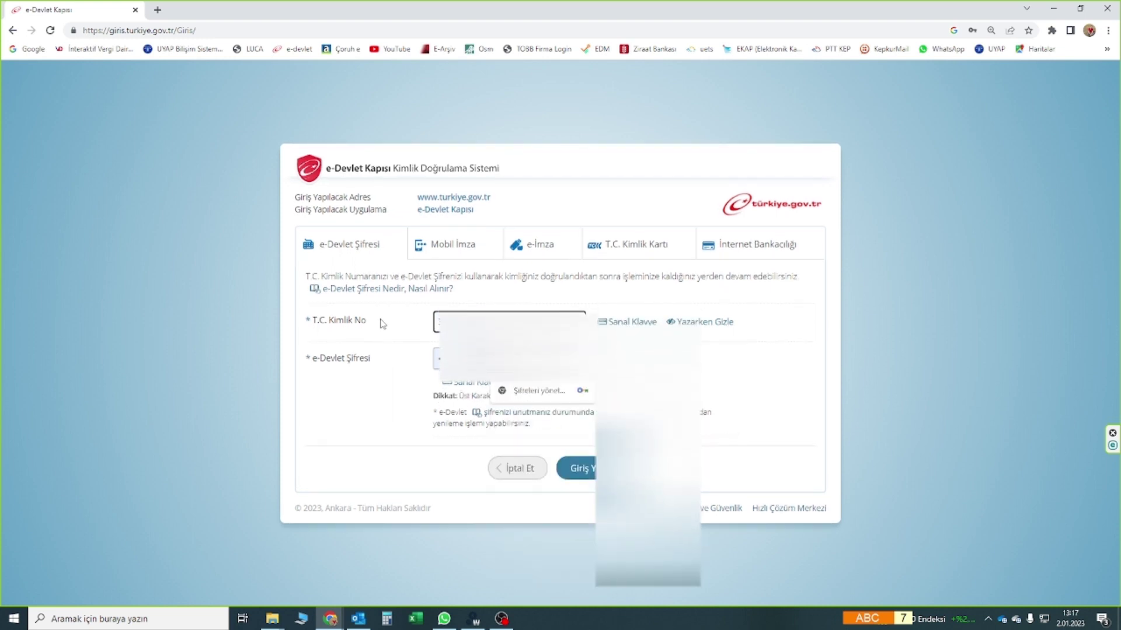
click(578, 468)
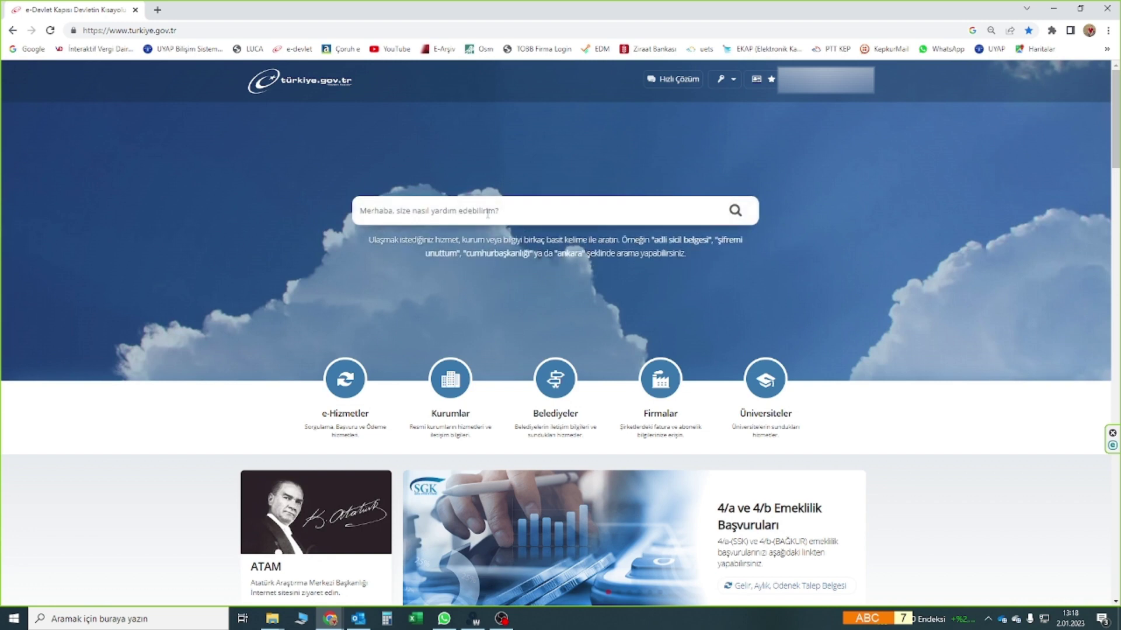
- Search the site for 'ÇORUH ELEK' and open Aksa Çoruh Elektrik's Bireysel Abonelik Başvurusu service
text(ÇORUH ELEK)
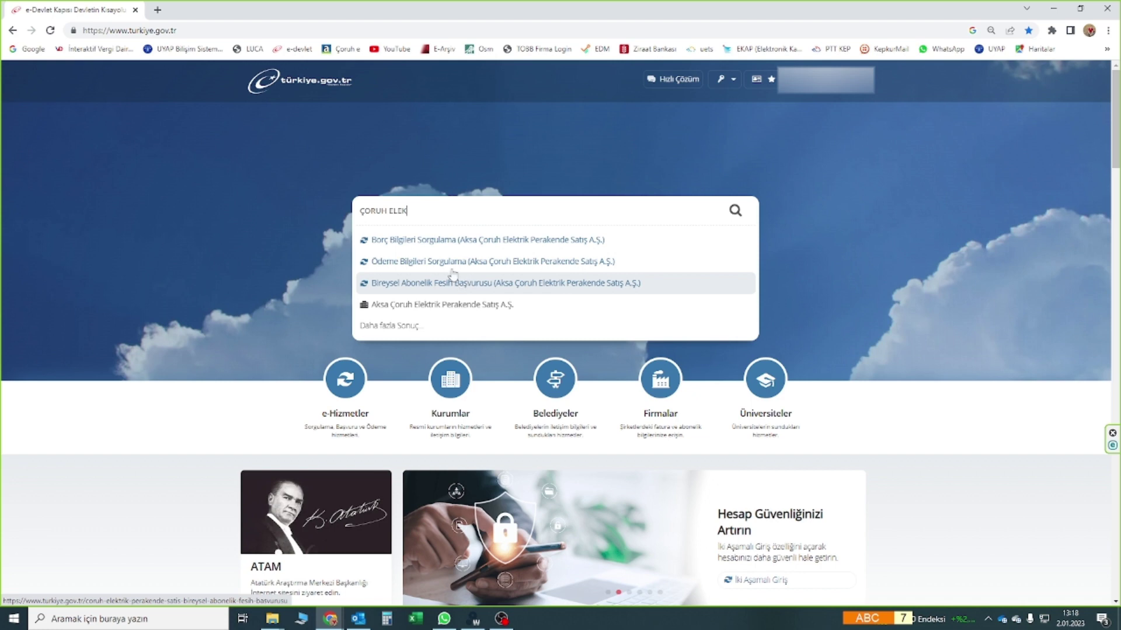
click(425, 289)
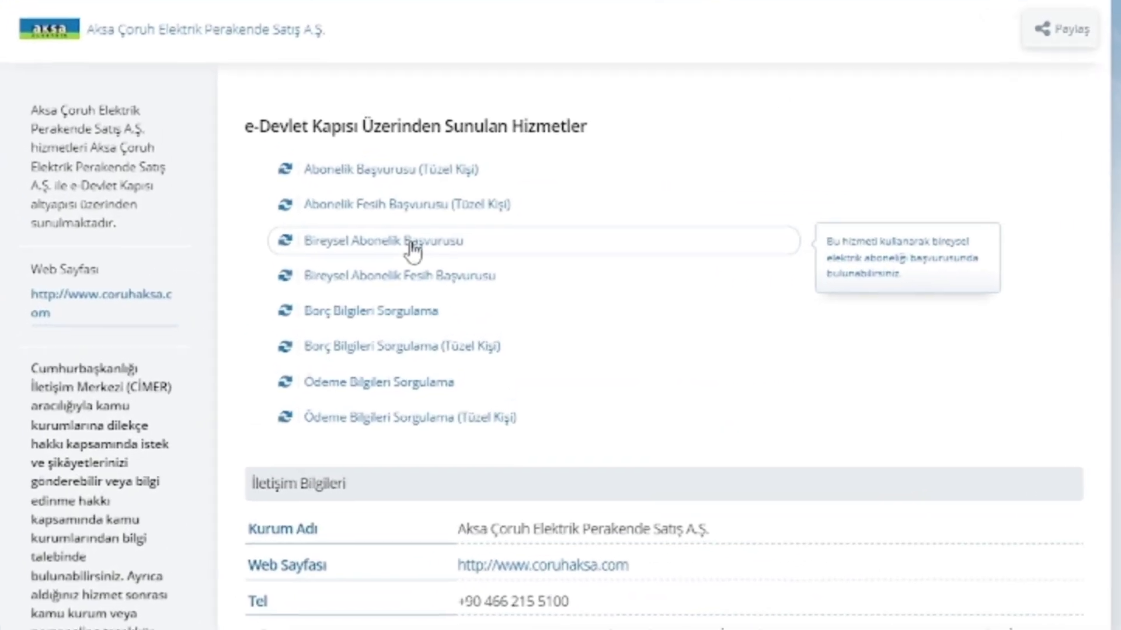
click(463, 278)
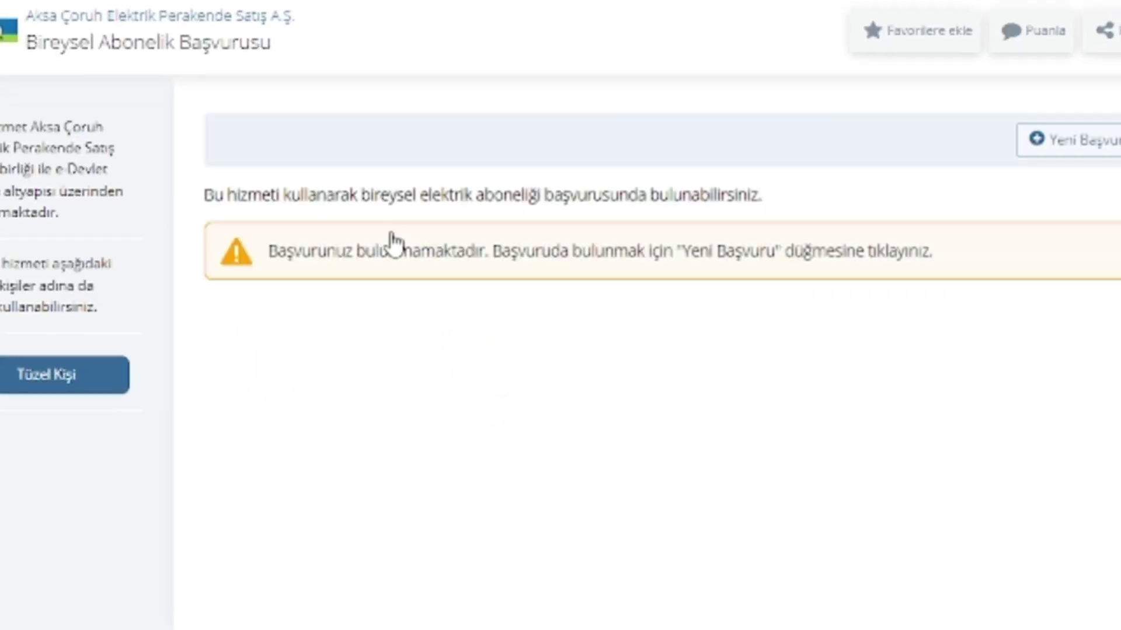
- Start a new application and confirm the preliminary information text
click(1074, 140)
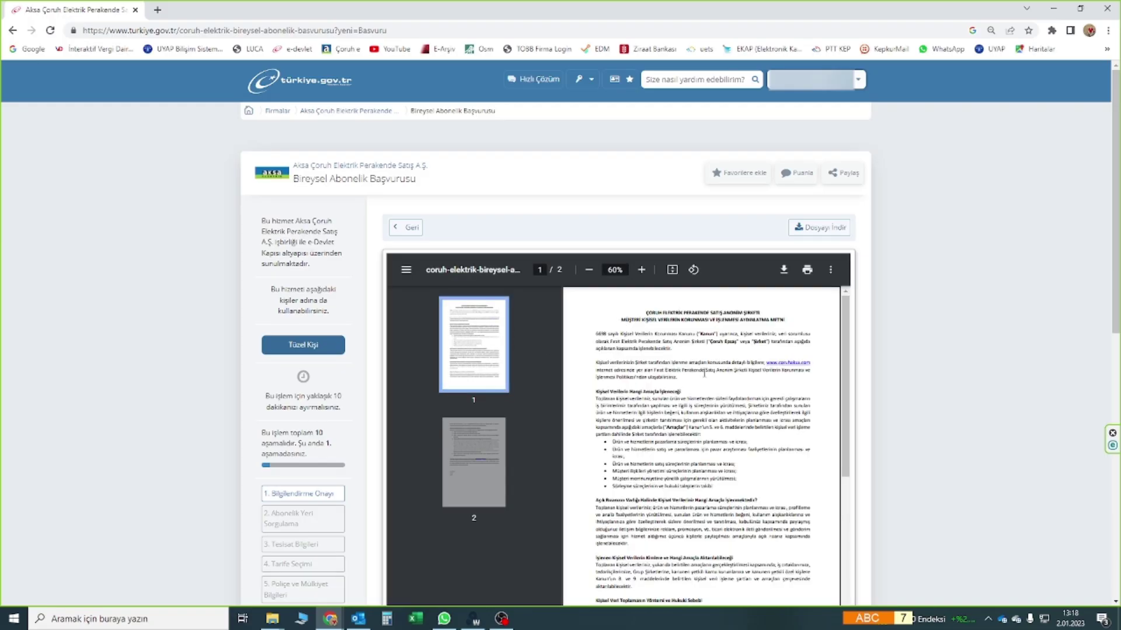
scroll(710, 371, down, 15)
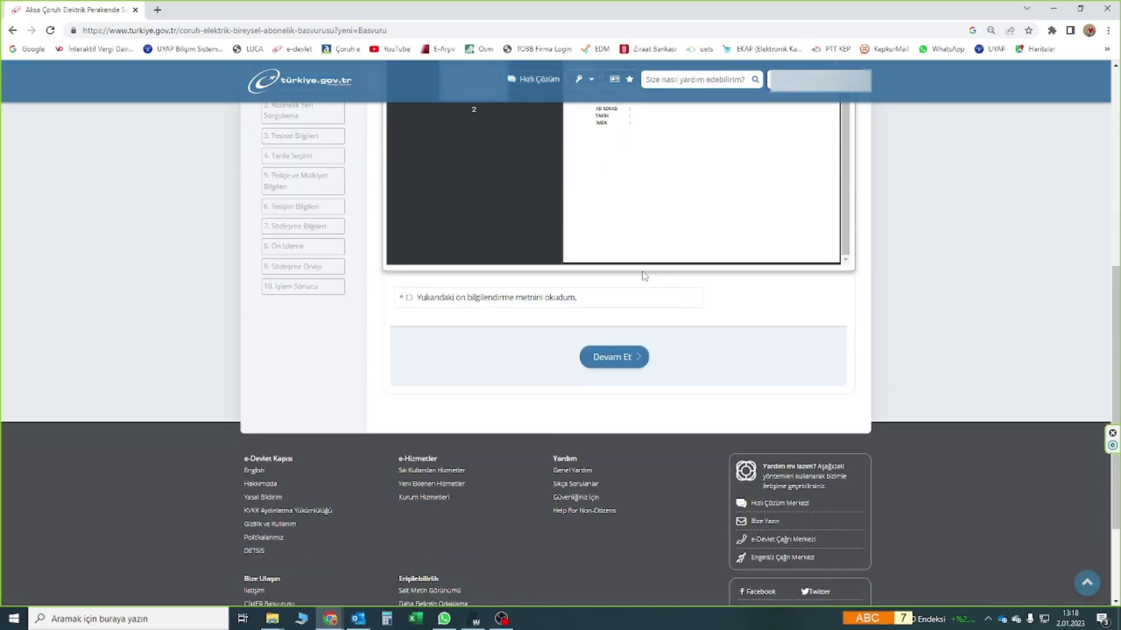
click(409, 298)
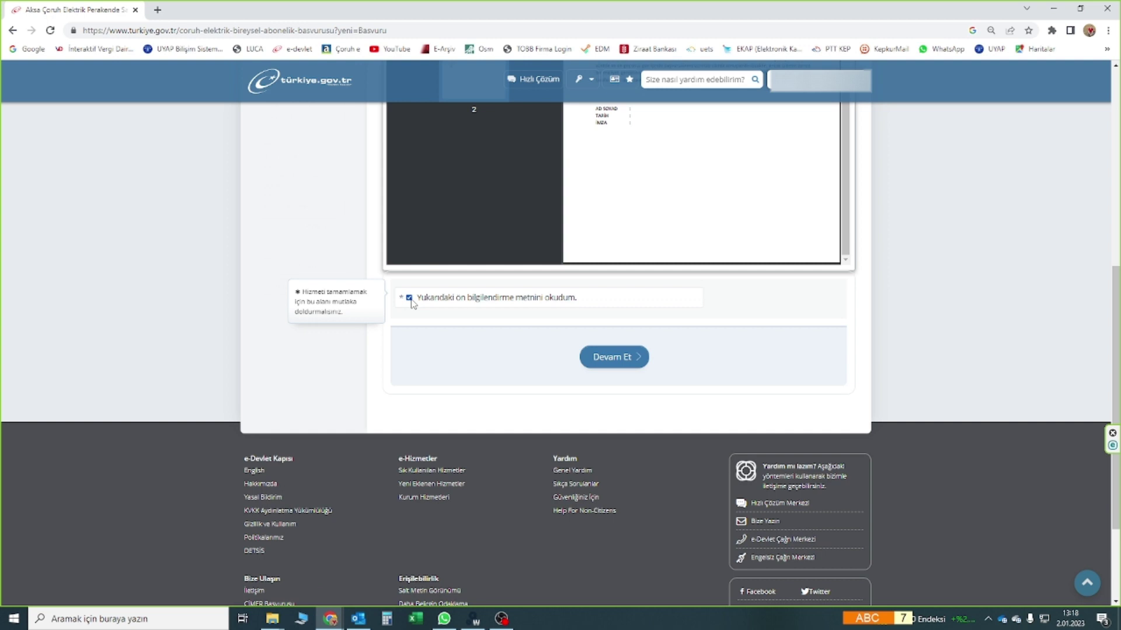
click(618, 357)
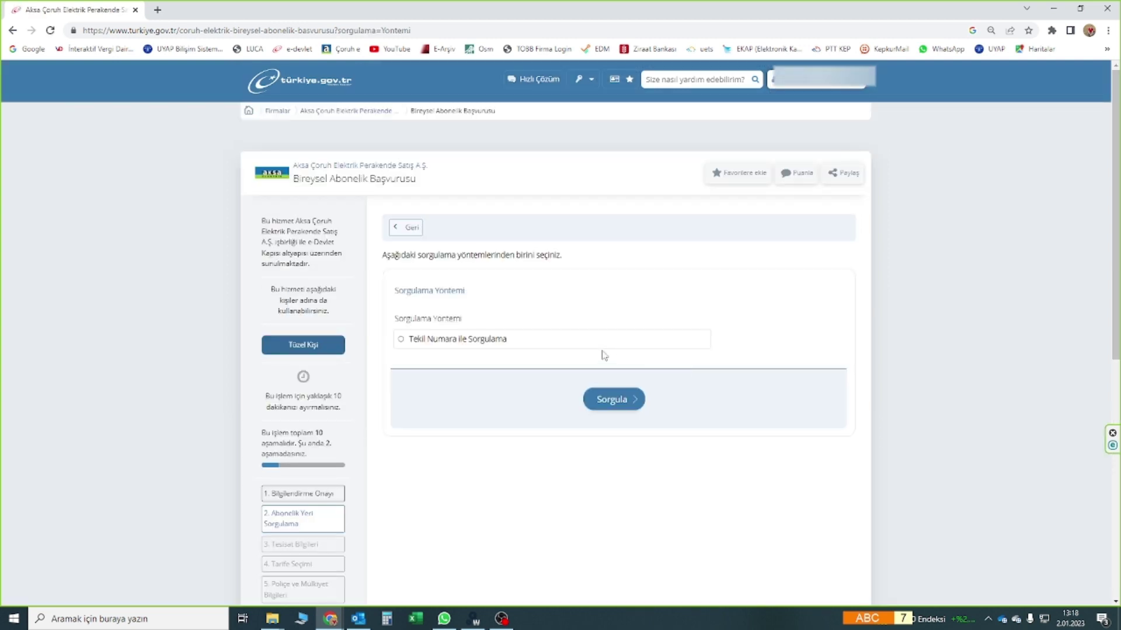
- Look up the installation by its unique number using Tekil Numara ile Sorgulama
click(438, 340)
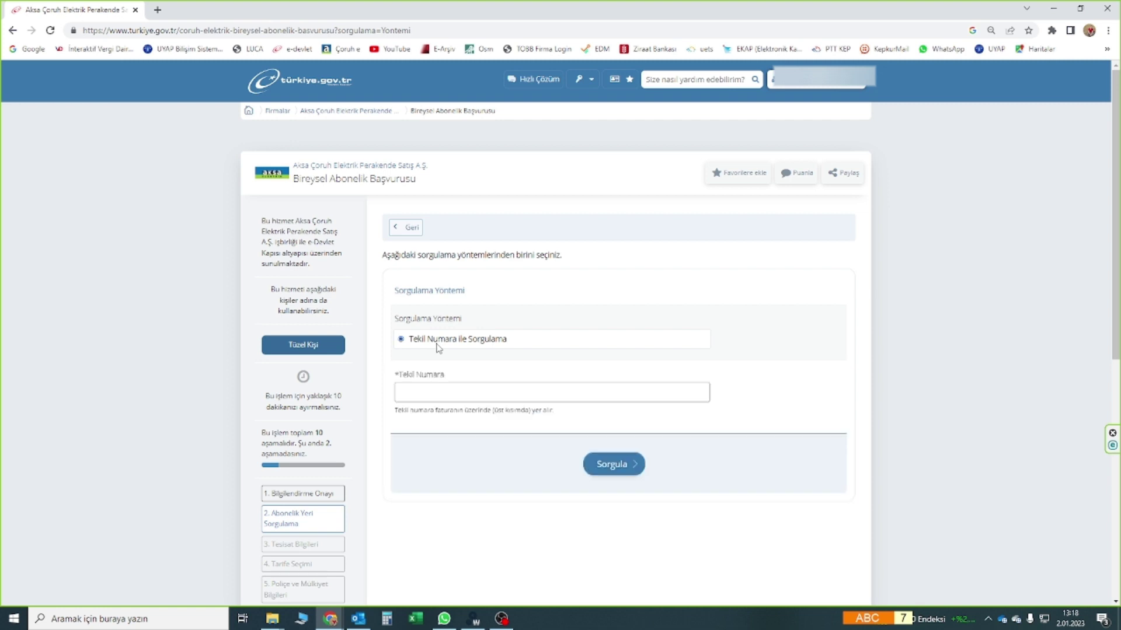
click(446, 394)
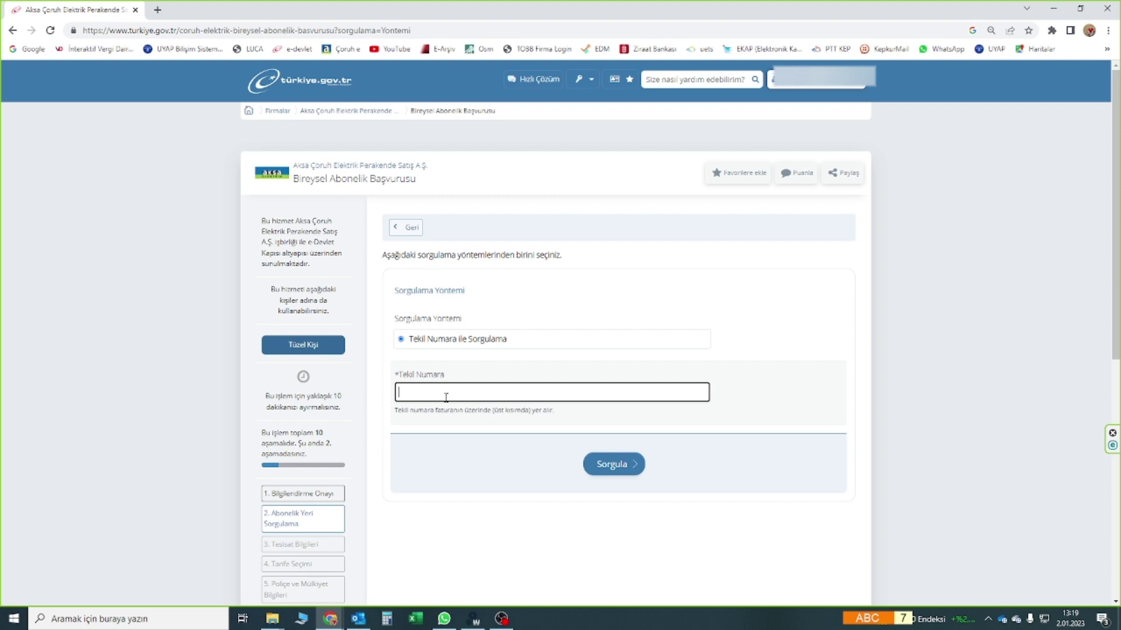
text(5)
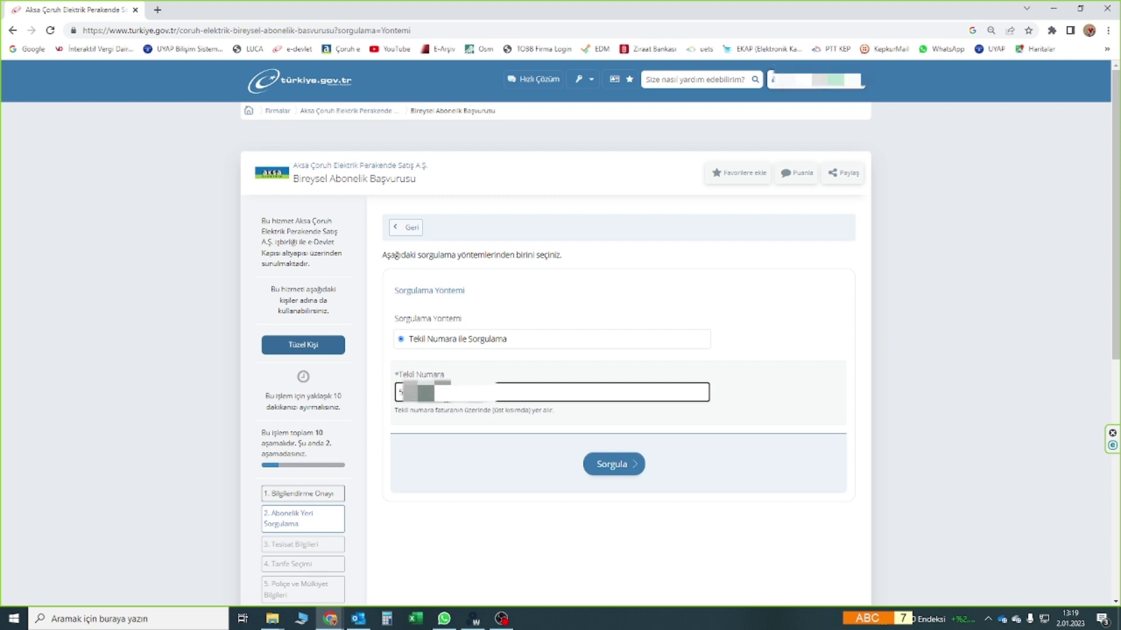
click(617, 464)
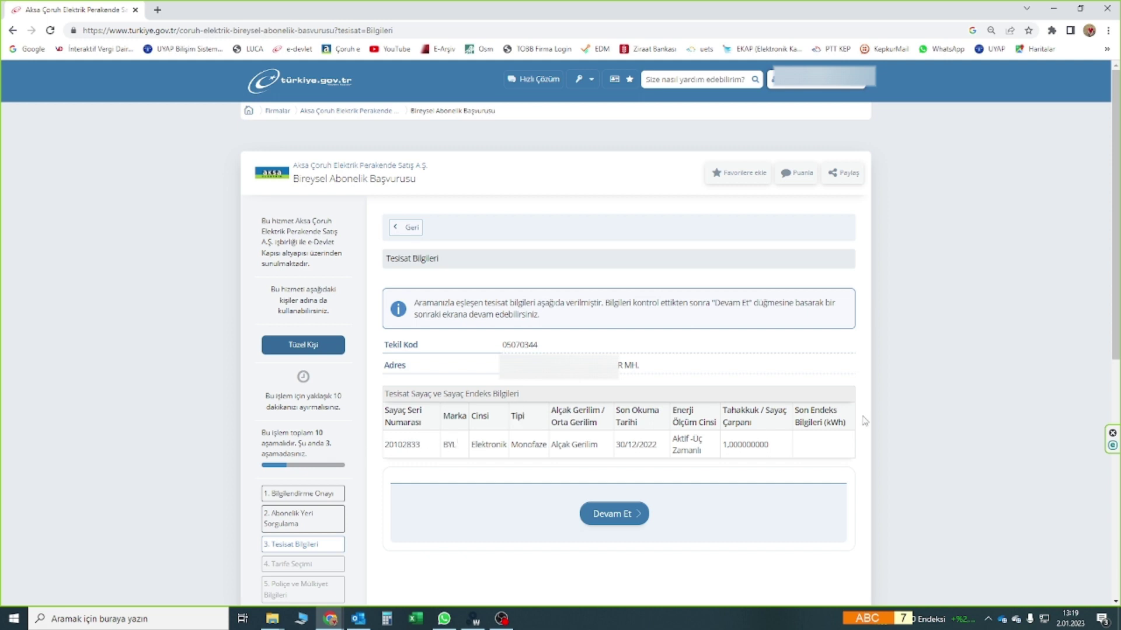
- Accept the installation details and choose the MESKEN PUANT tariff
click(607, 515)
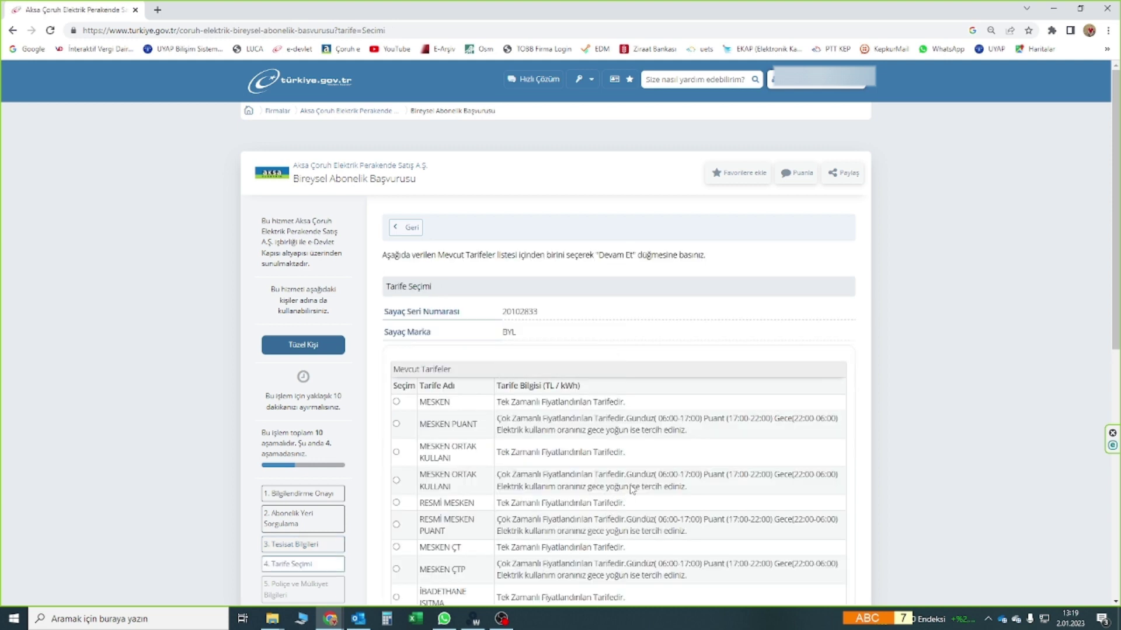
scroll(618, 496, down, 1)
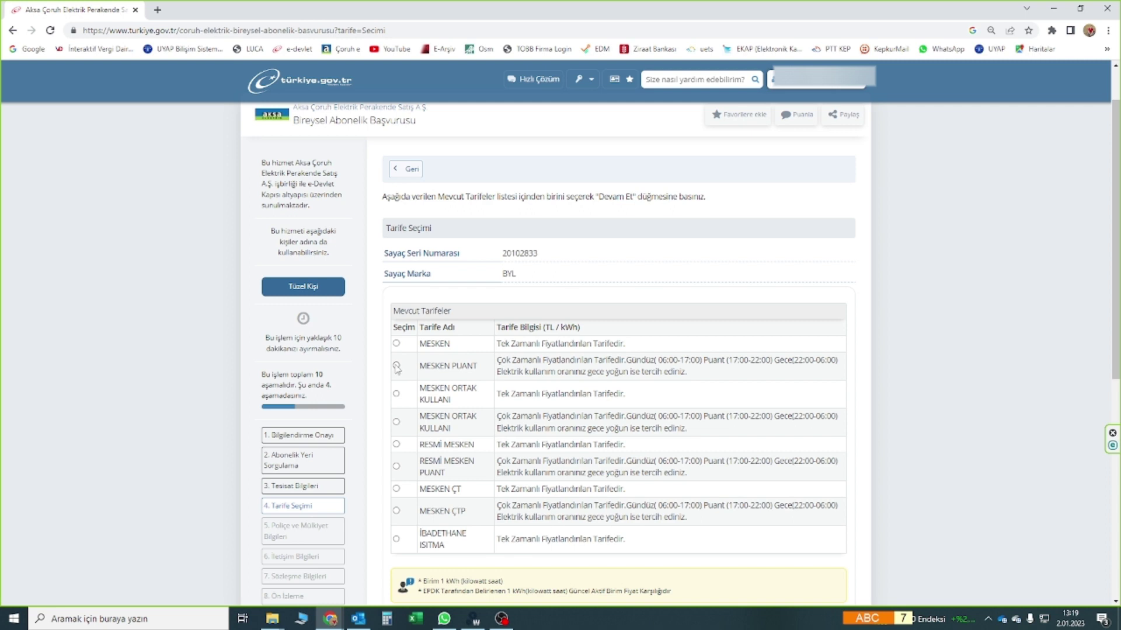
click(396, 366)
scroll(543, 364, down, 4)
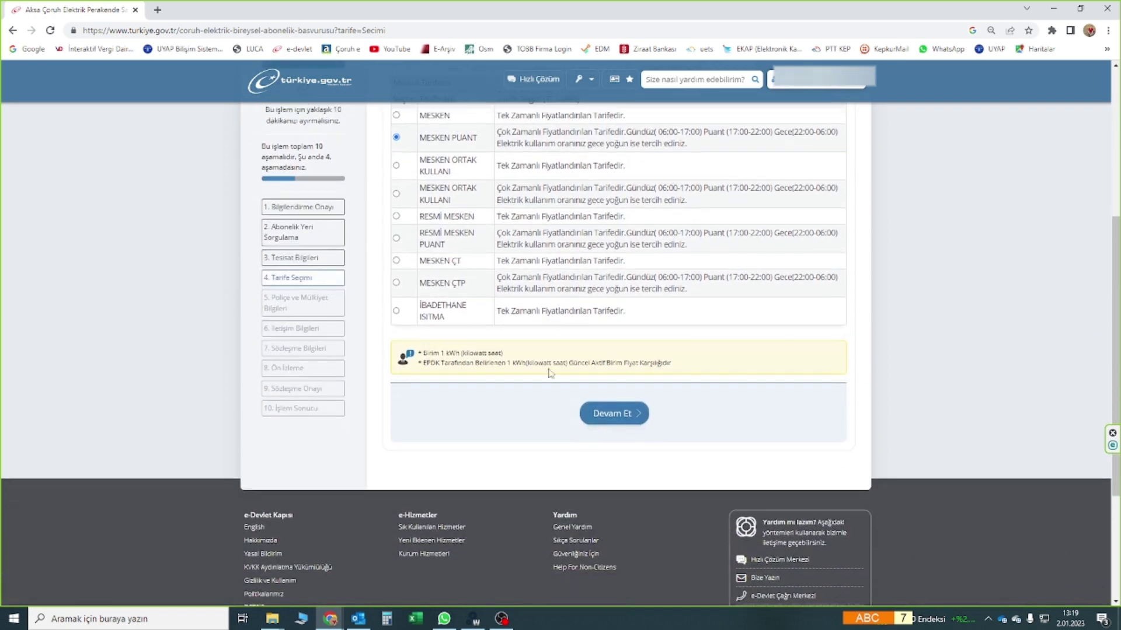
click(608, 410)
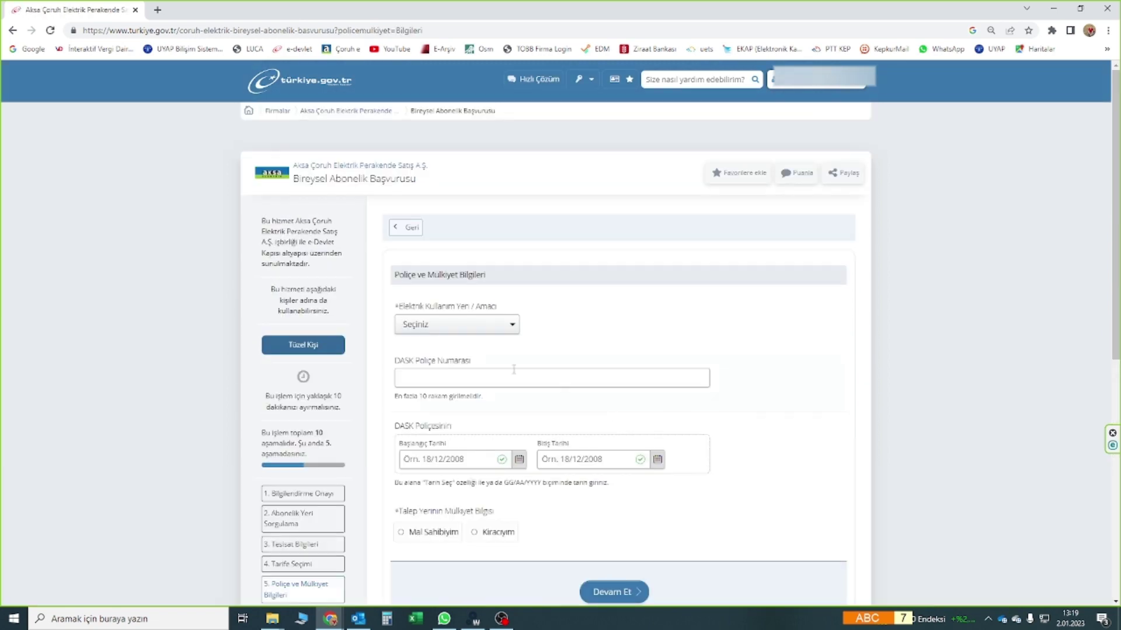
- Set the electricity usage purpose to Mesken, then minimize the browser to fetch the DASK number
click(453, 327)
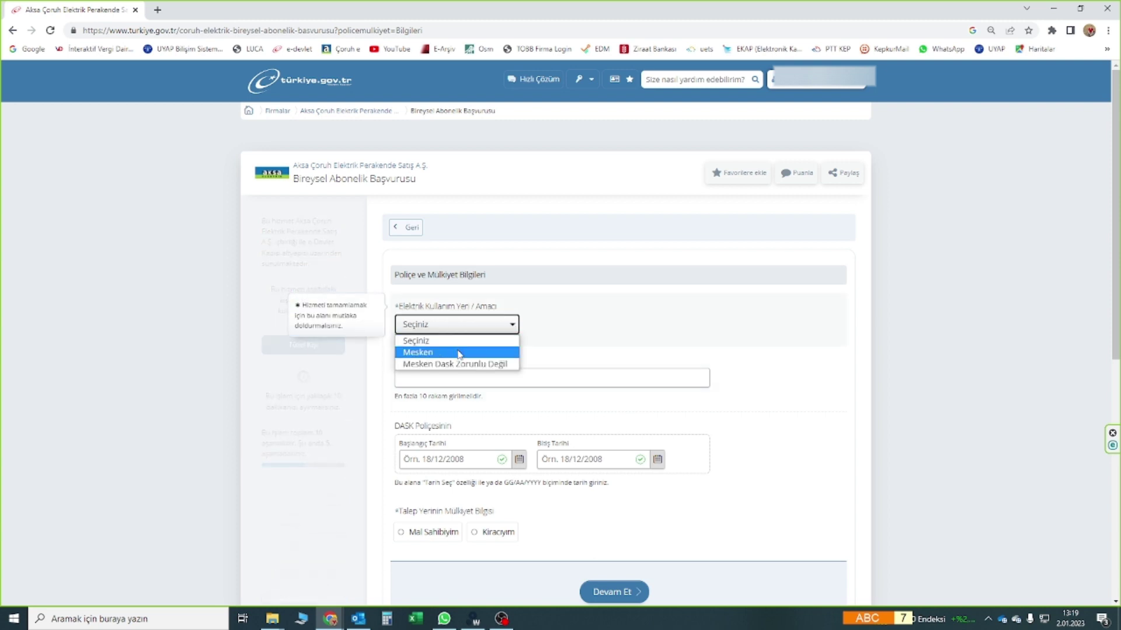
click(459, 353)
click(452, 379)
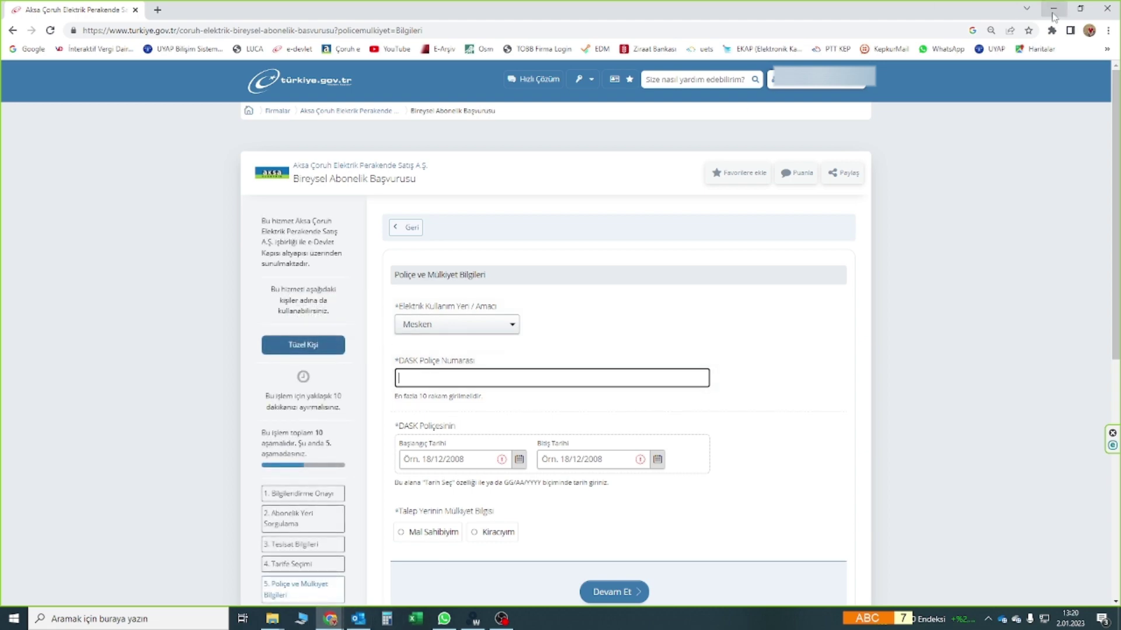
click(1054, 17)
- Open the DASK HSN (1) PDF from the ELEKTRIK BAĞLANTI folder and minimize the folder
double_click(462, 204)
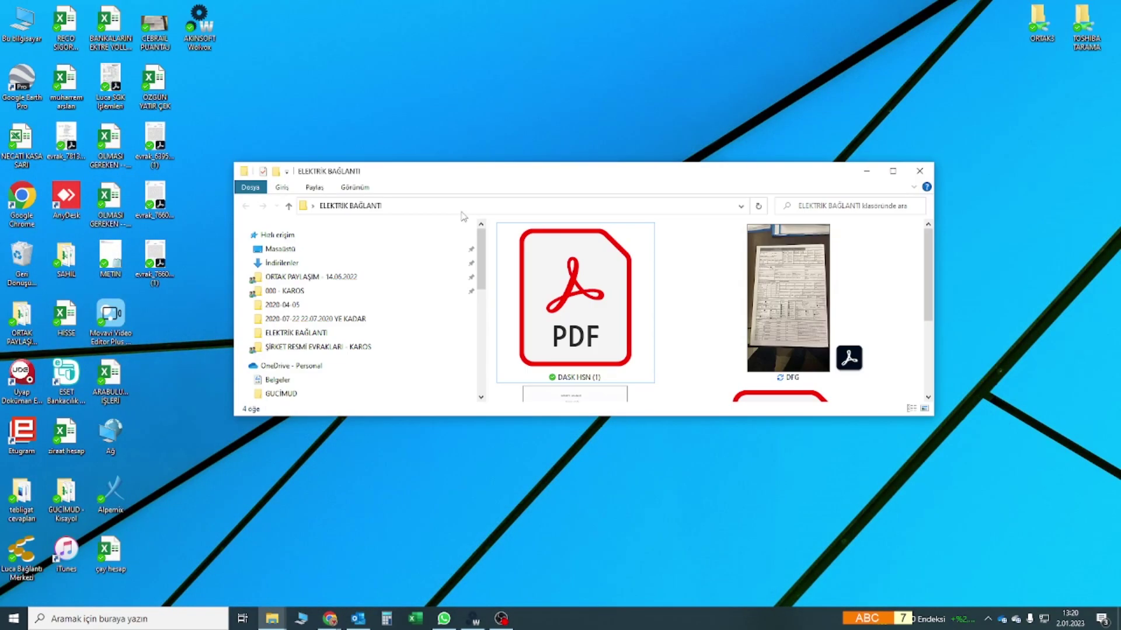
double_click(592, 270)
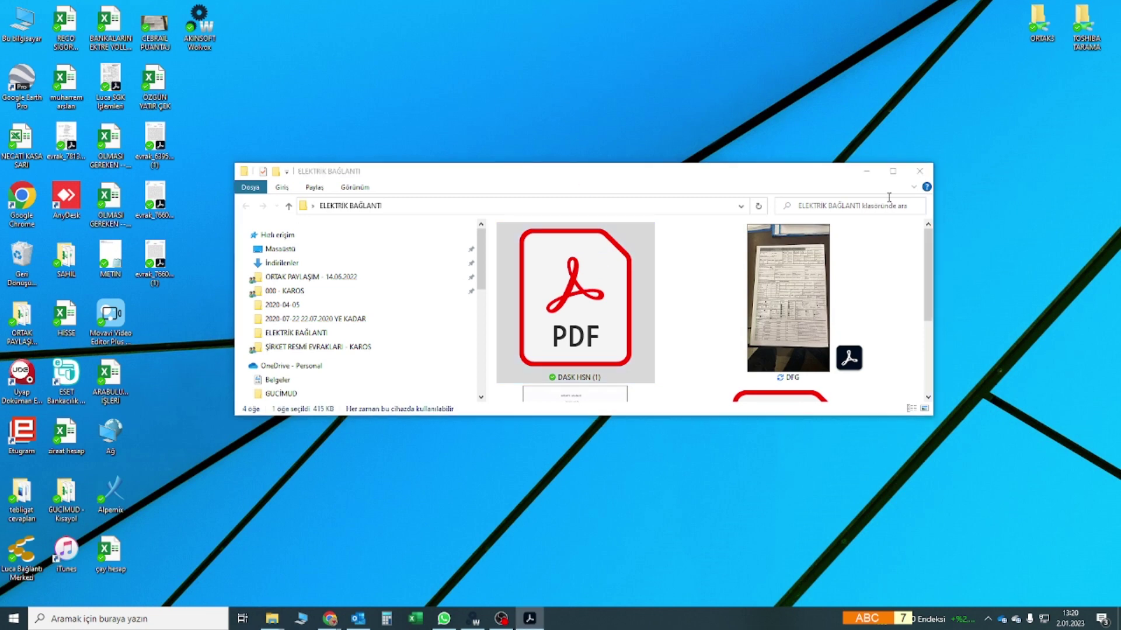
click(866, 175)
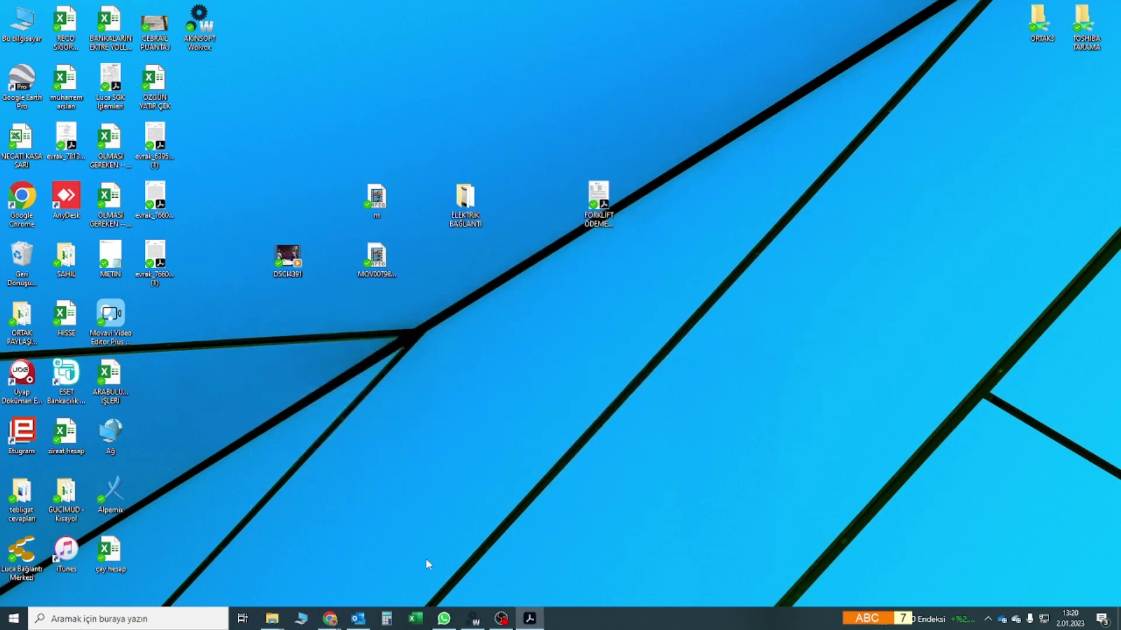
- Return to the form and paste the DASK policy number
mouse_move(330, 619)
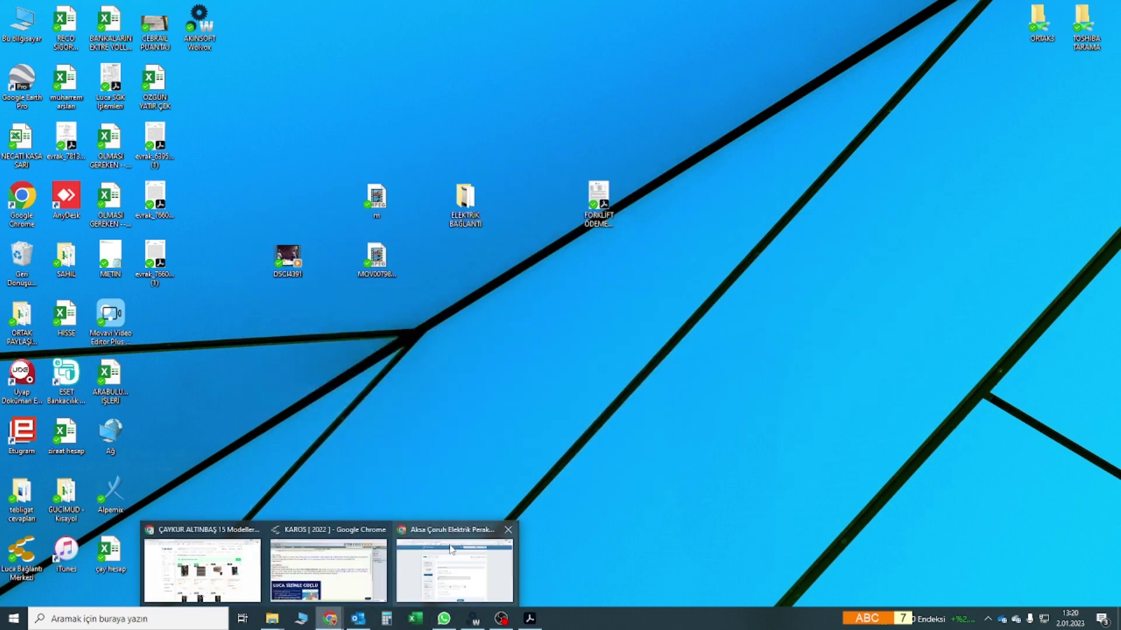
click(451, 549)
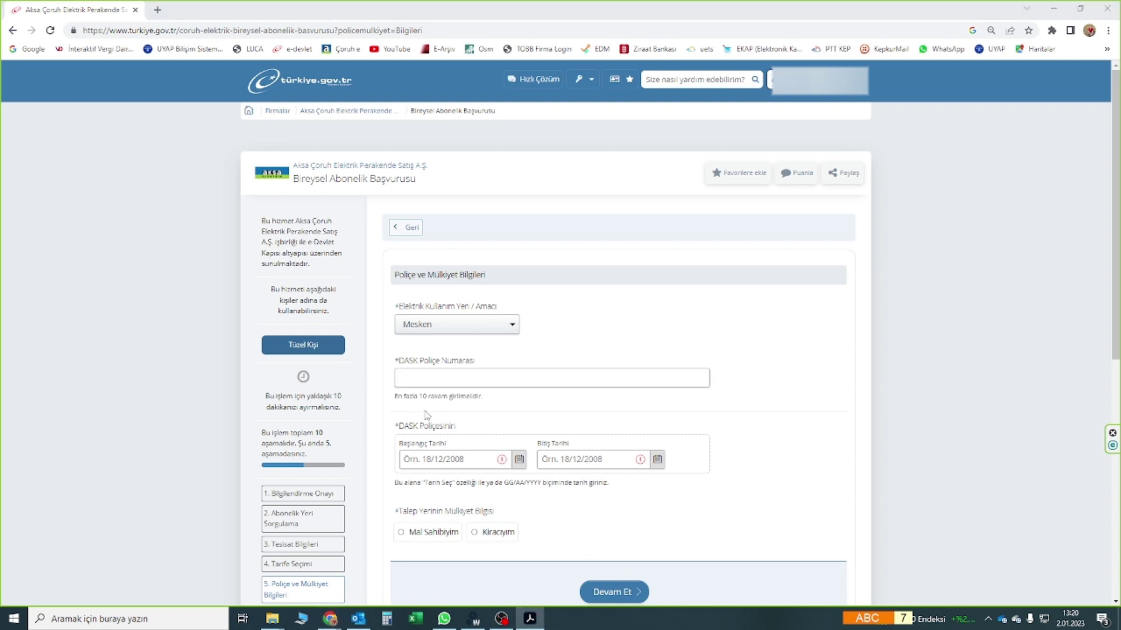
click(417, 379)
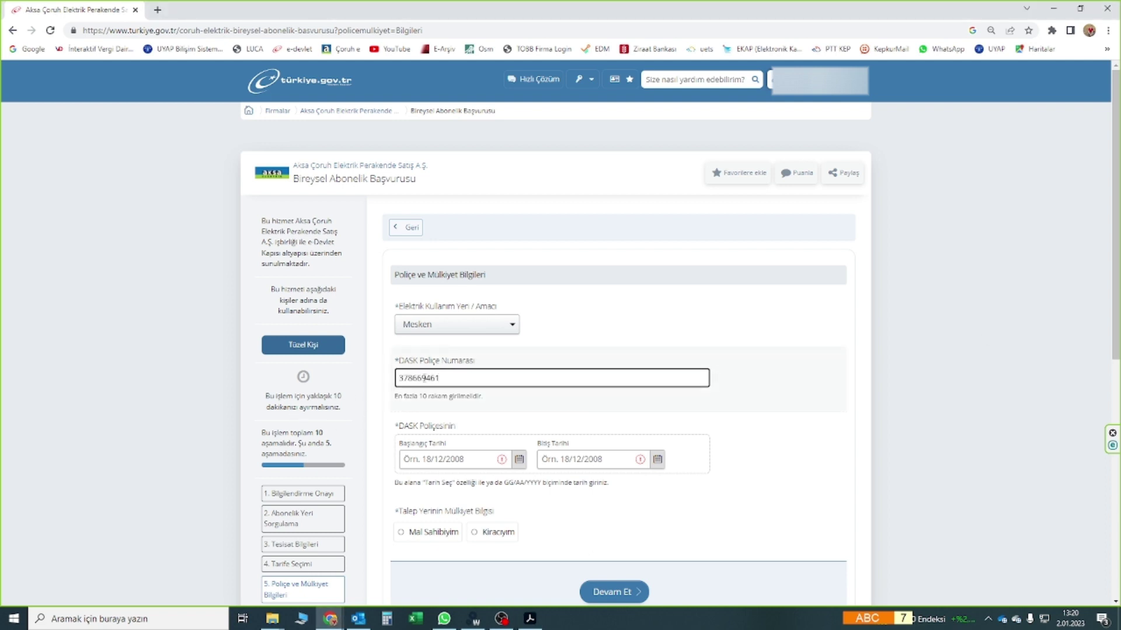
- Set the policy start date to 02/01/2023 and end date to 02/02/2024
click(519, 460)
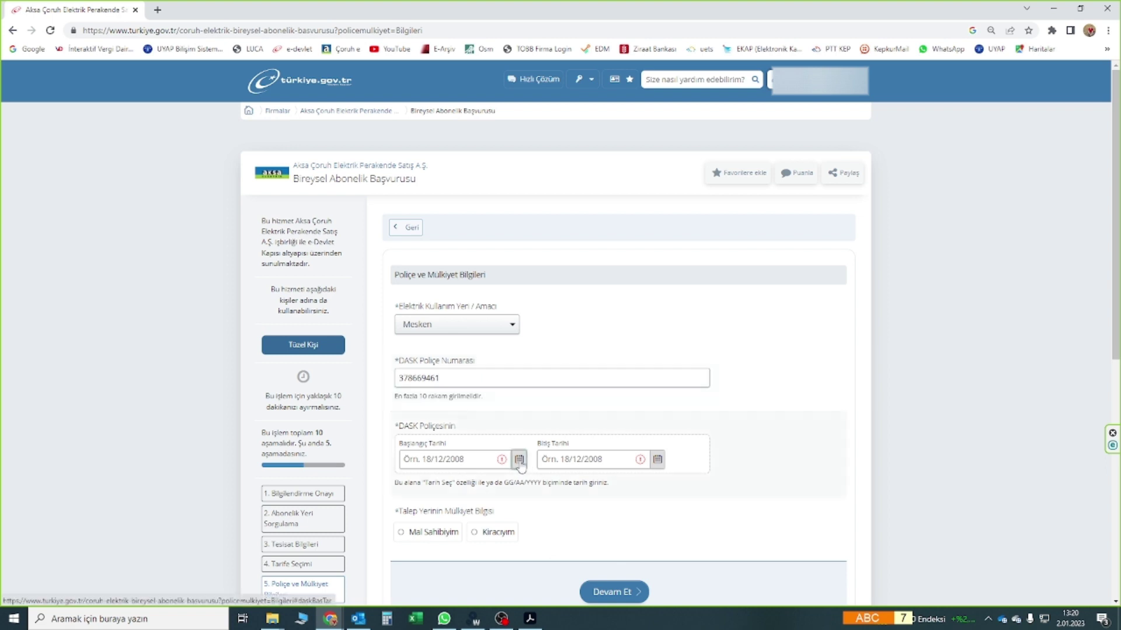
click(523, 344)
click(657, 460)
click(749, 296)
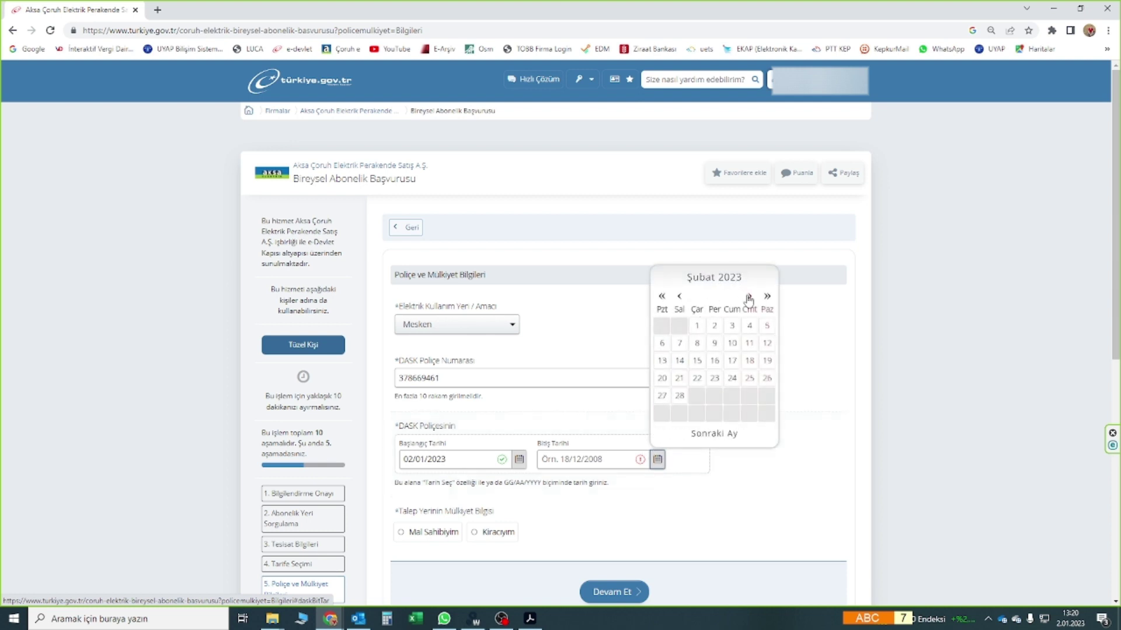
click(766, 296)
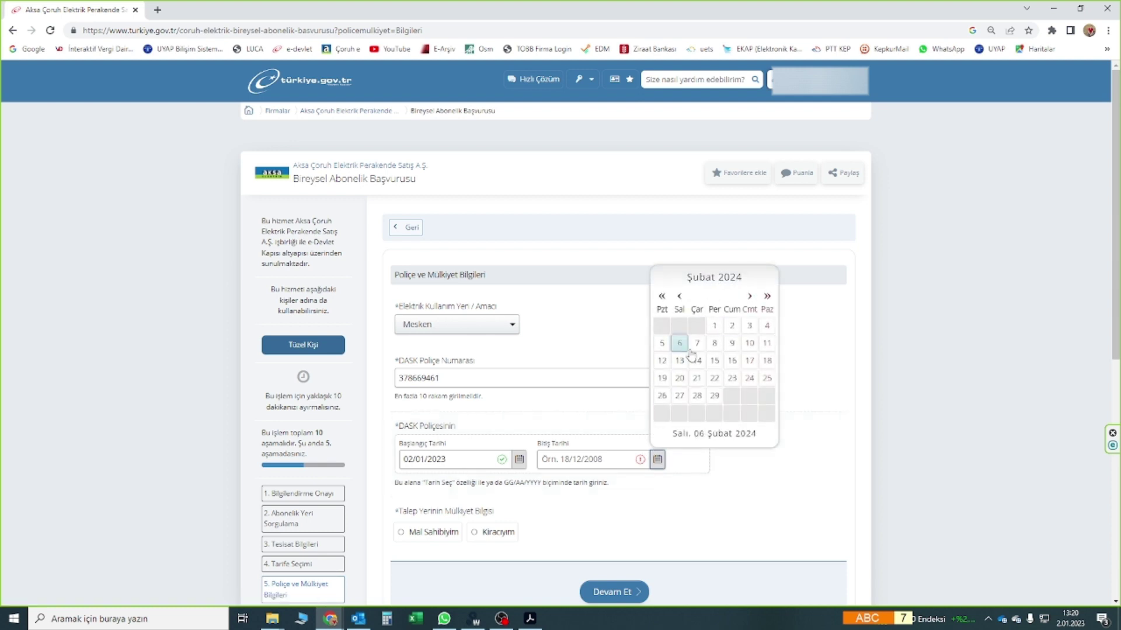
click(727, 332)
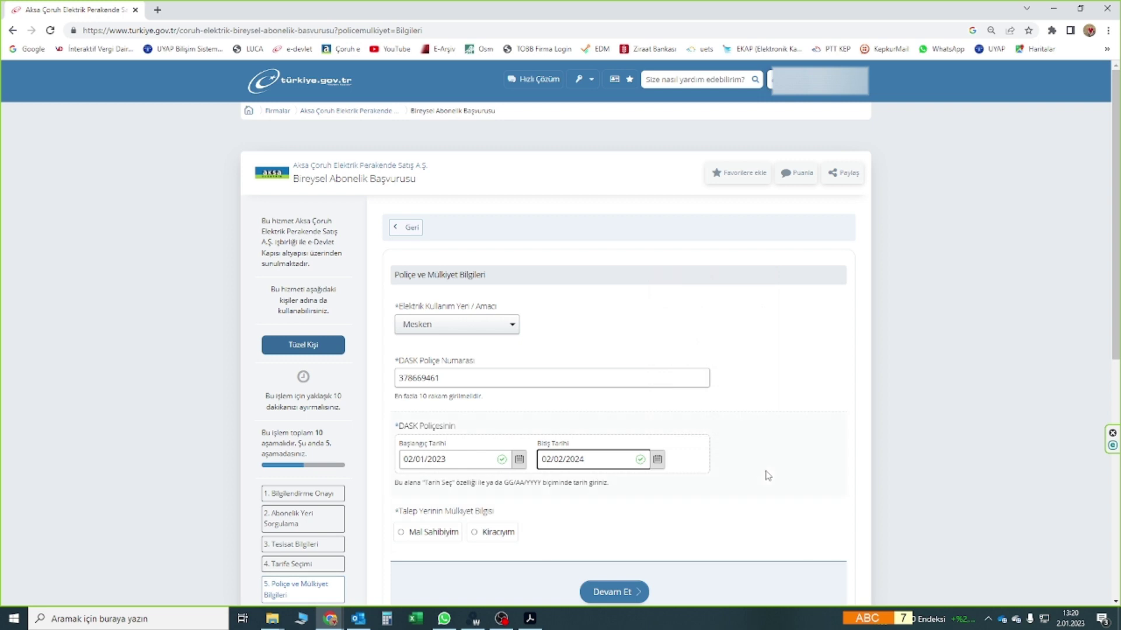
- Choose Mal Sahibiyim as ownership status and submit the policy details
scroll(765, 473, down, 2)
click(402, 417)
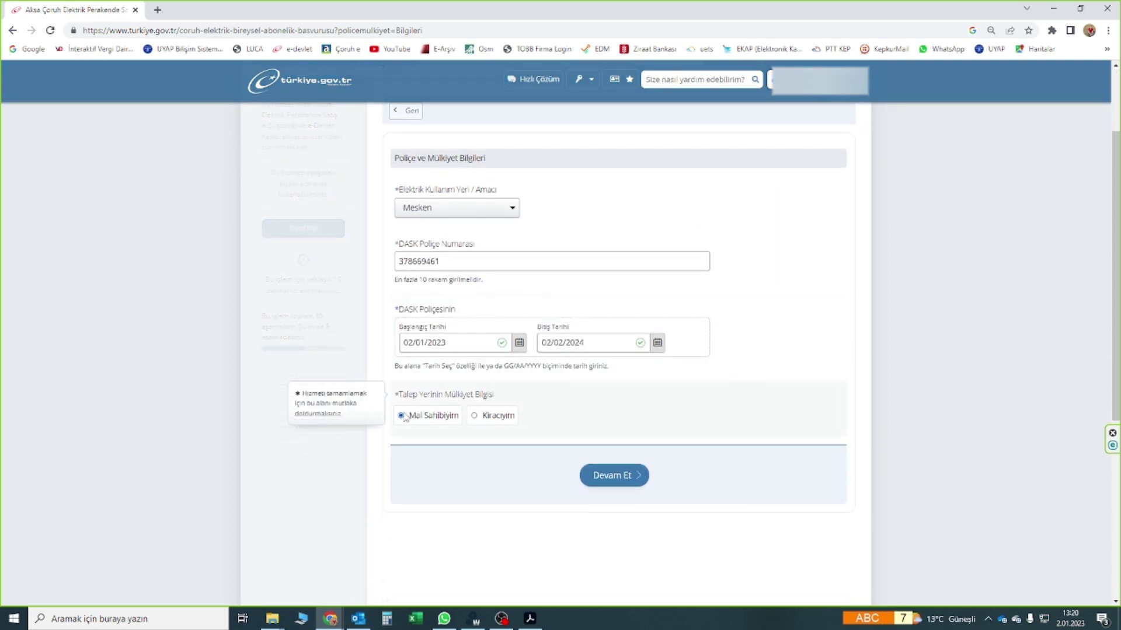
click(613, 475)
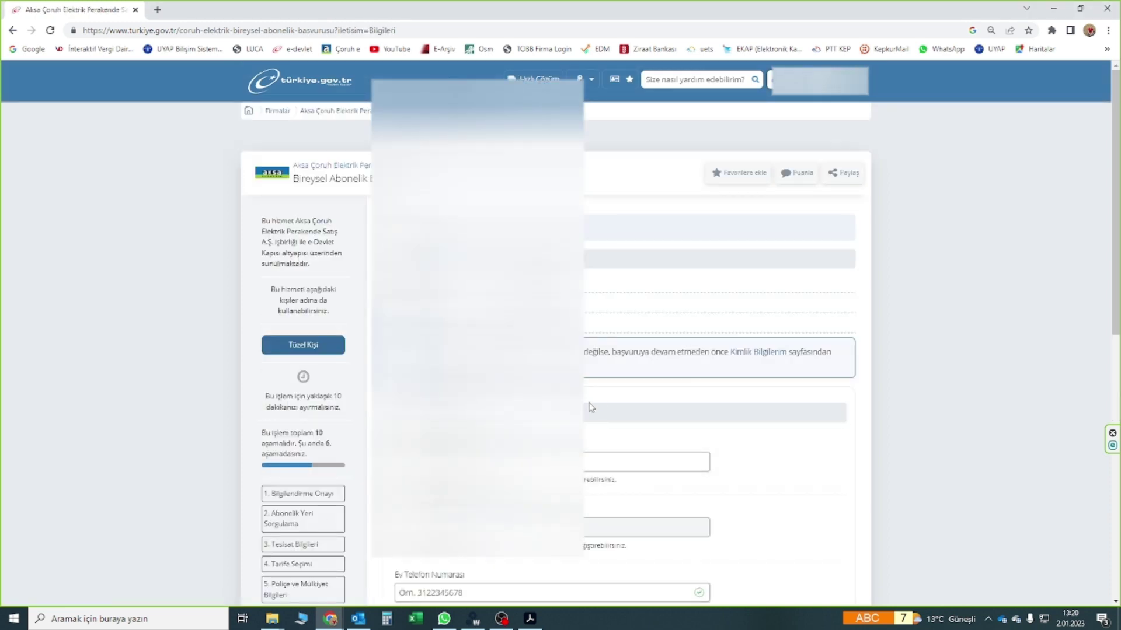
scroll(591, 407, down, 3)
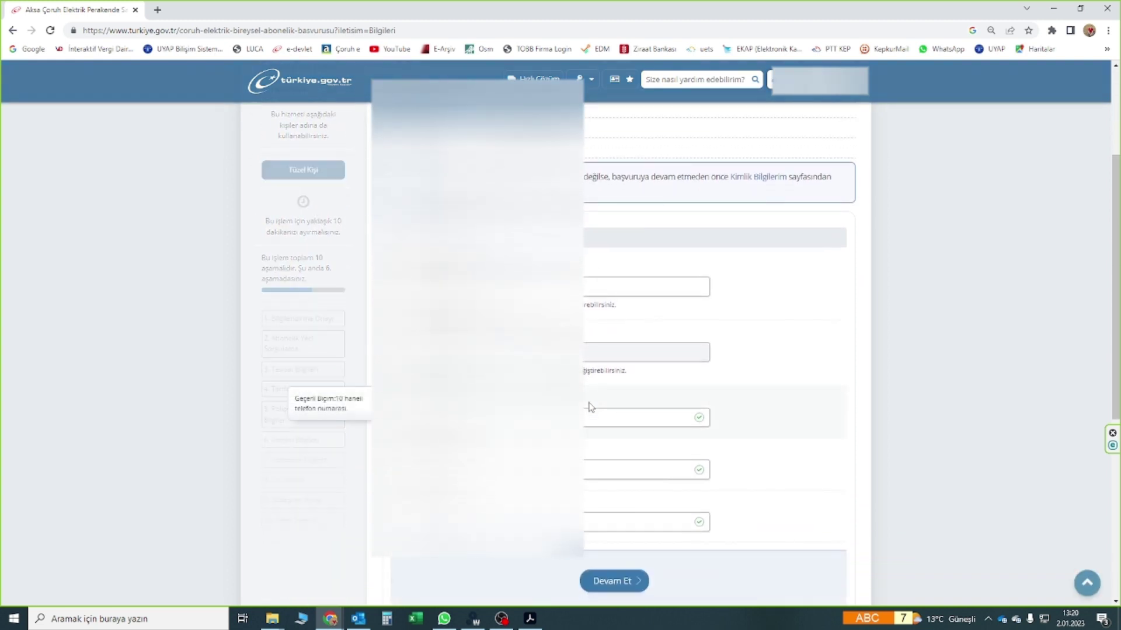
- Accept the contact details and choose paying the full 626,54 TL deposit upfront
scroll(590, 407, down, 1)
click(624, 527)
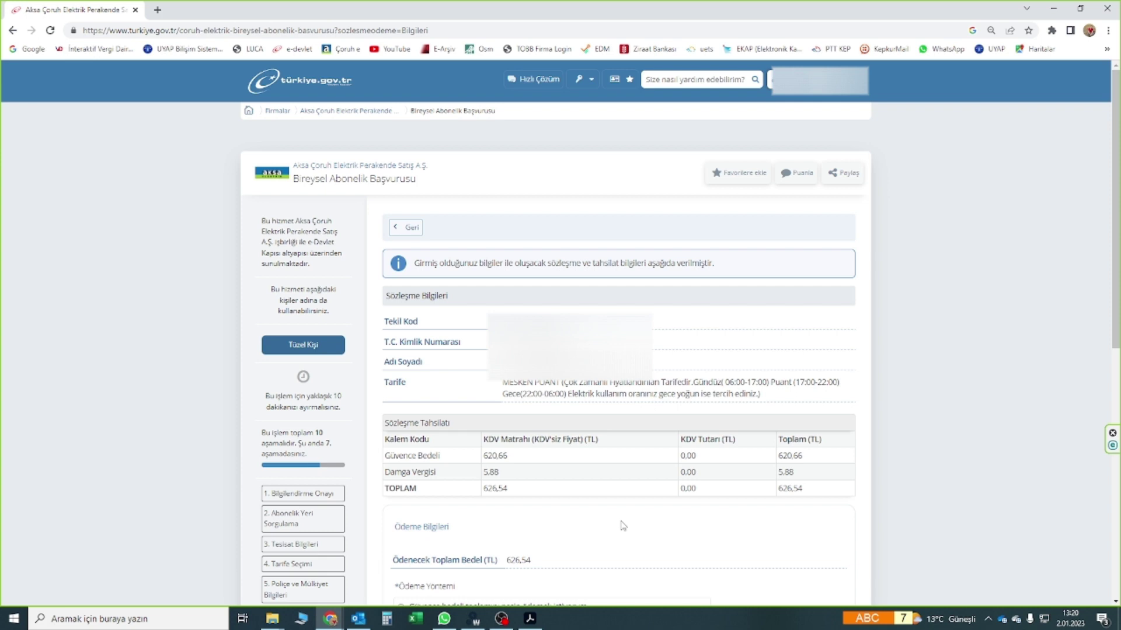
drag(779, 489, 803, 496)
scroll(804, 496, down, 1)
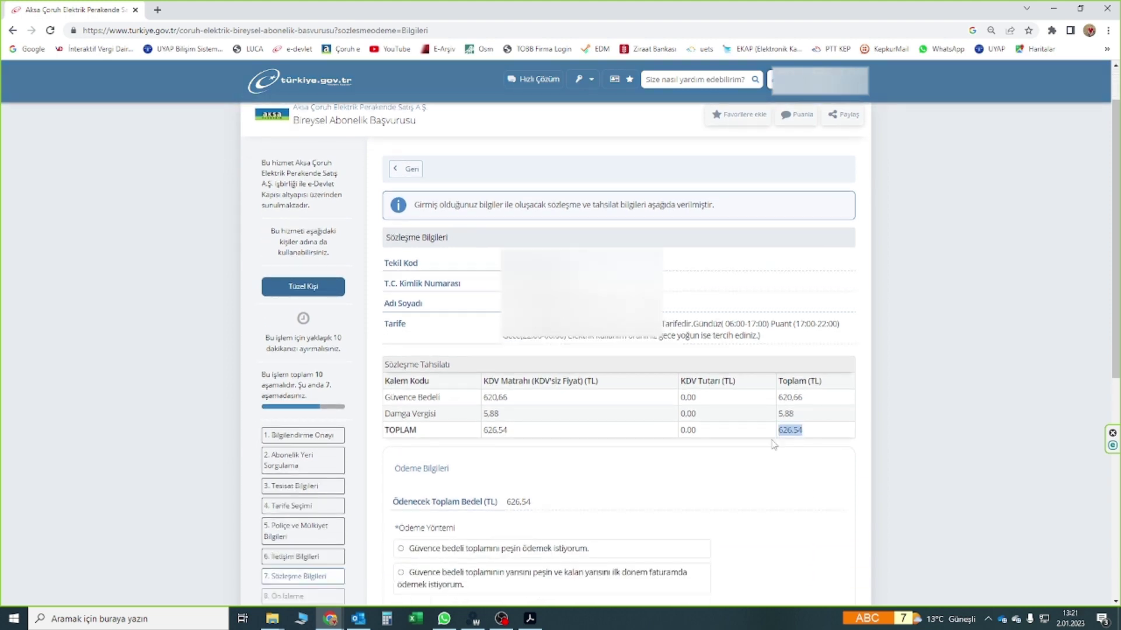
scroll(646, 461, down, 1)
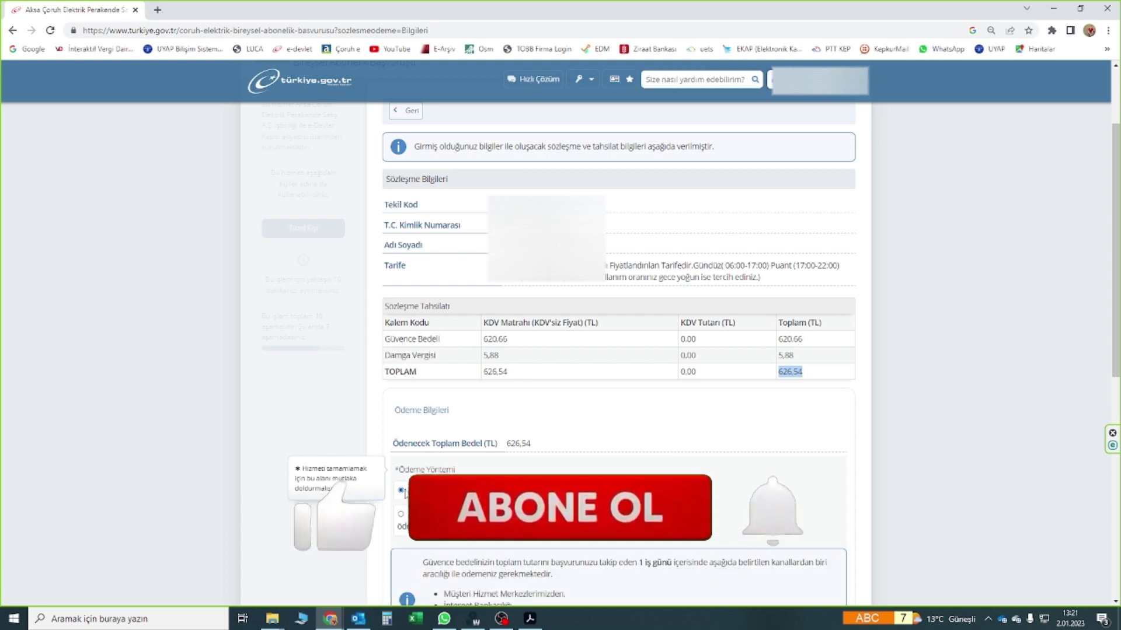
click(402, 491)
scroll(559, 443, down, 5)
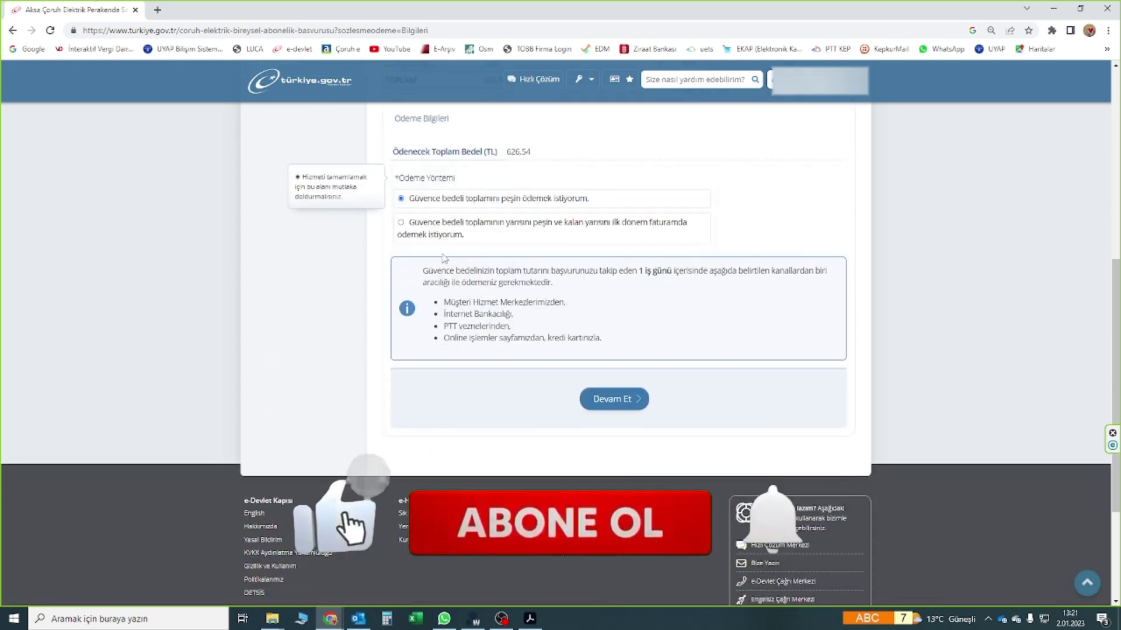
click(613, 400)
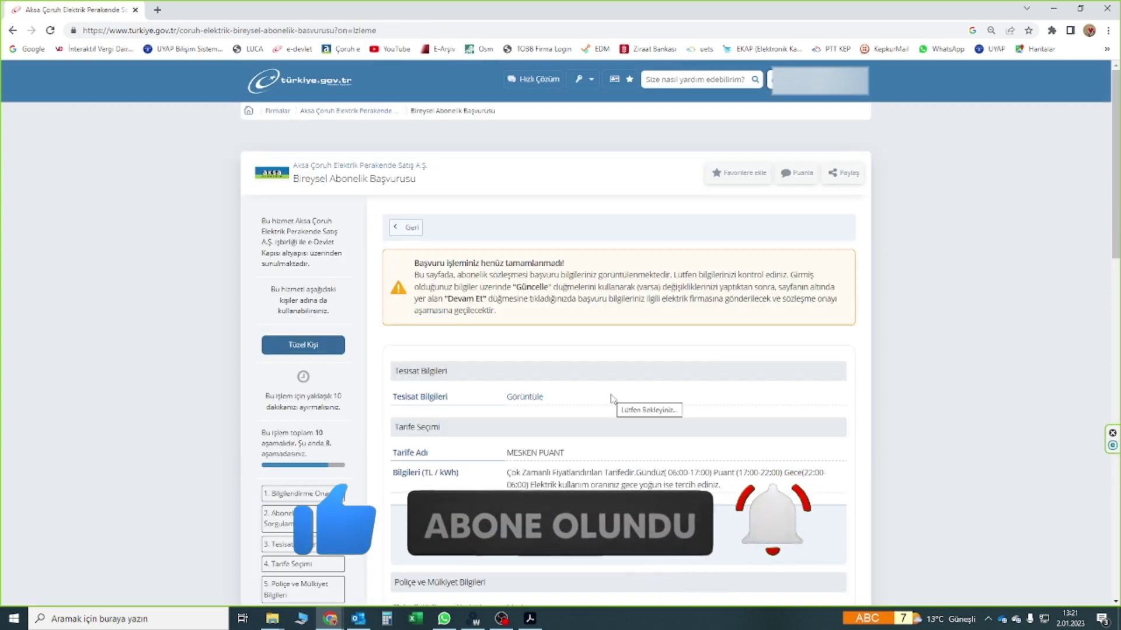
- Review the Ön İzleme summary and submit the application
scroll(566, 354, down, 1)
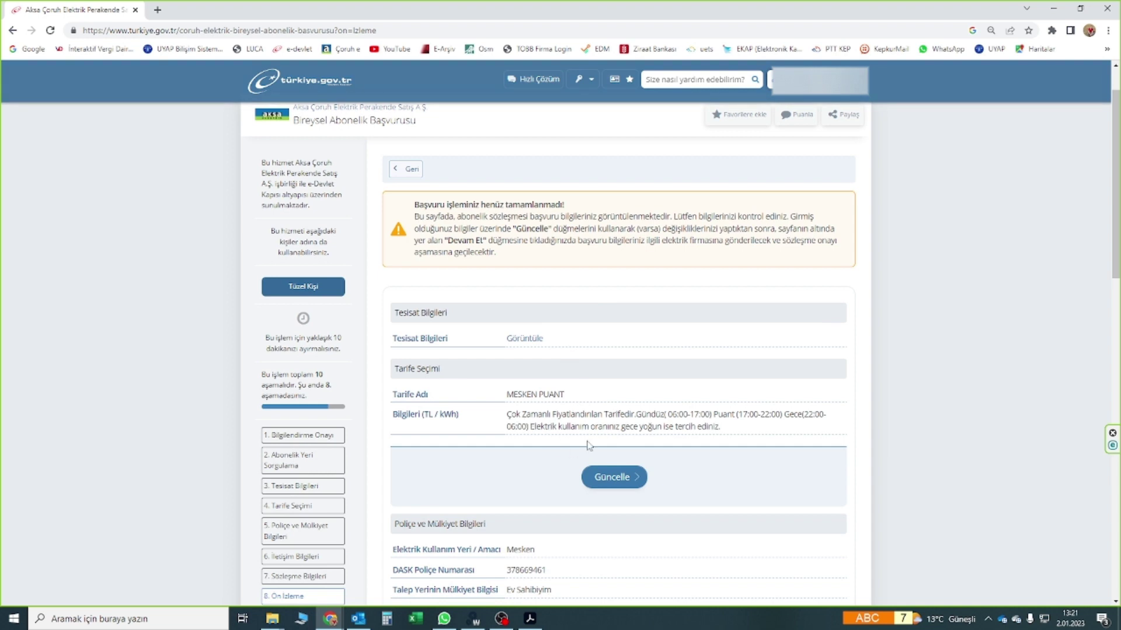
scroll(596, 435, down, 2)
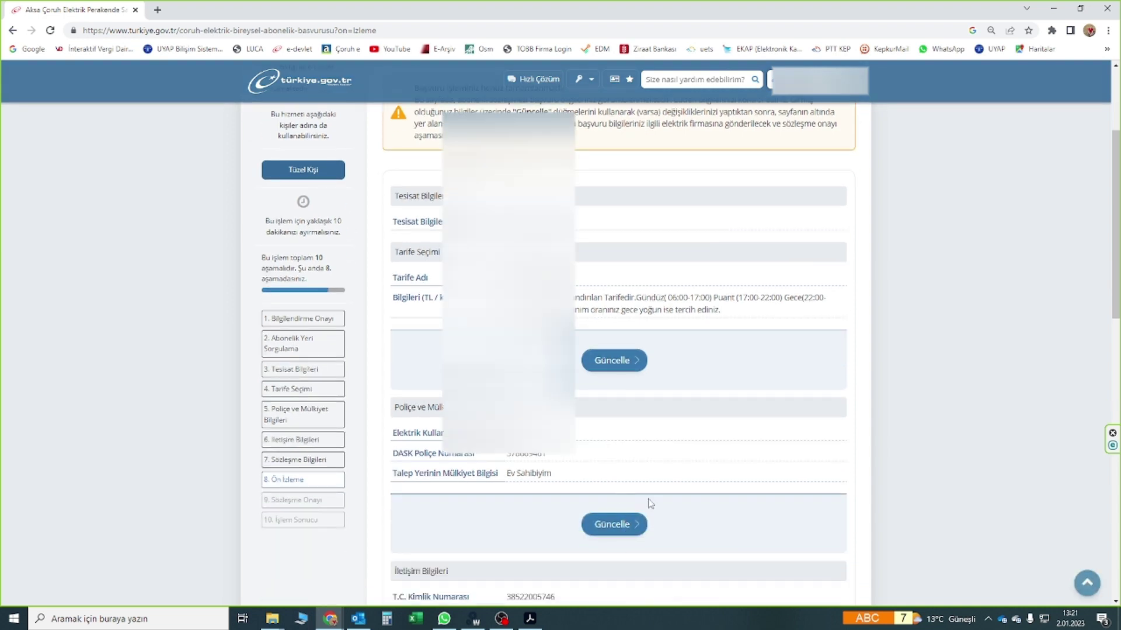
scroll(651, 485, down, 2)
scroll(569, 380, down, 2)
scroll(598, 426, down, 7)
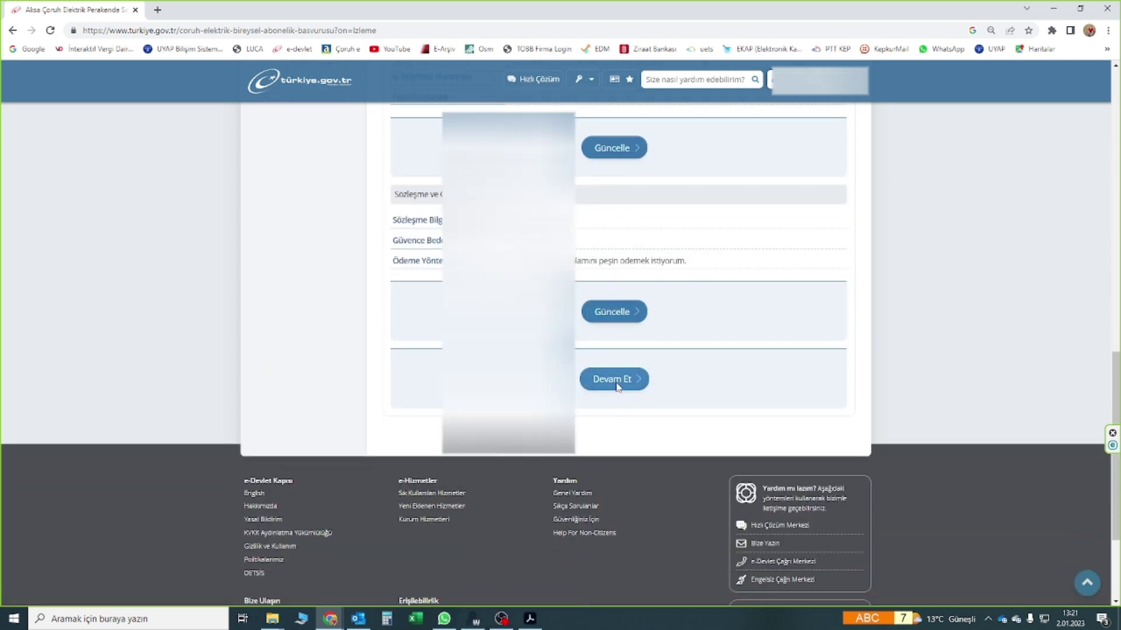
click(612, 379)
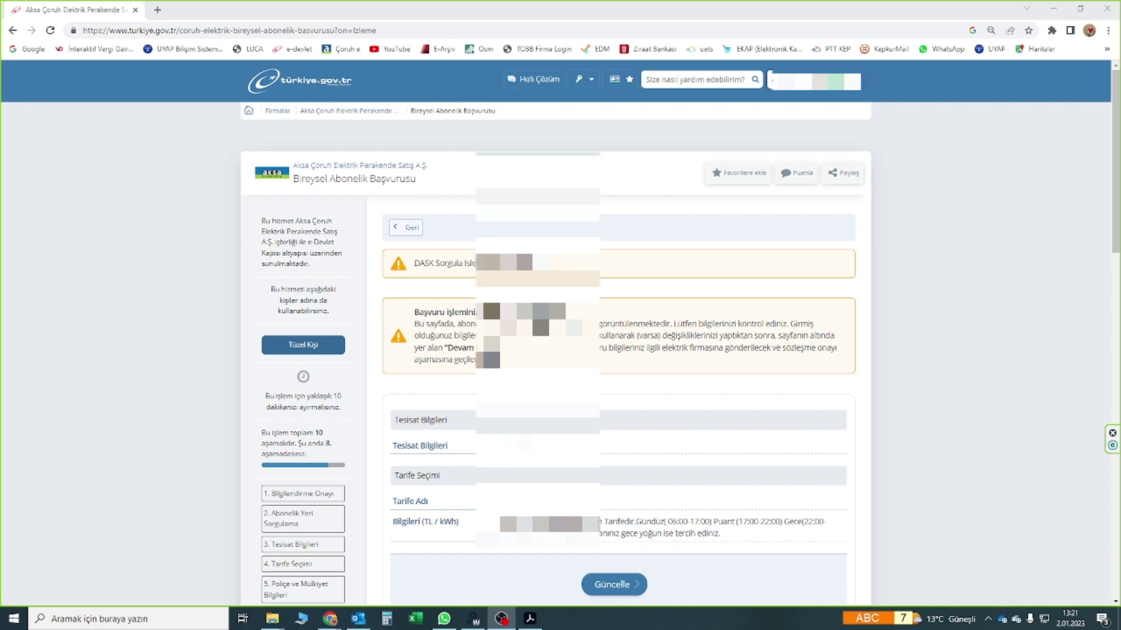
- Change the subscription tariff to MESKEN and save the choice
scroll(600, 371, down, 6)
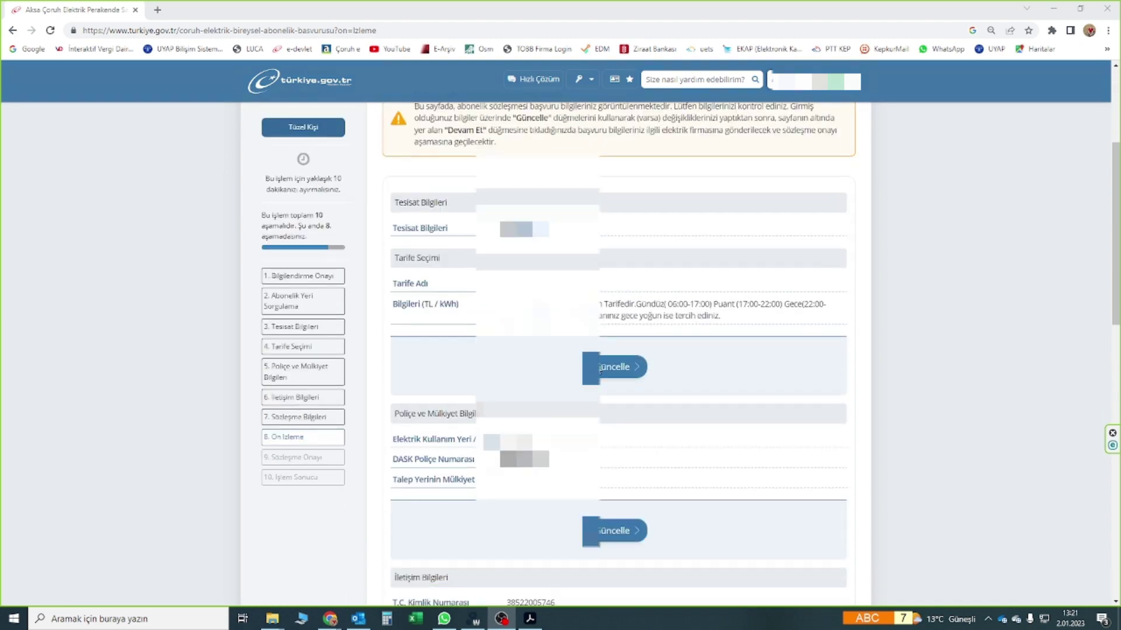
click(615, 234)
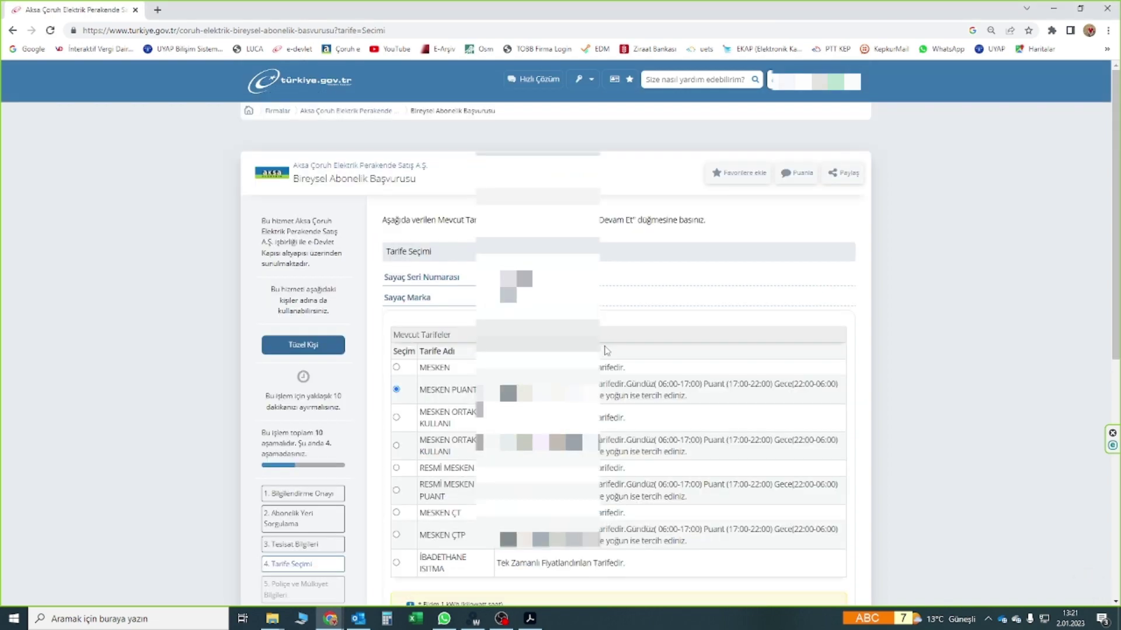
click(397, 367)
scroll(659, 379, down, 6)
click(647, 257)
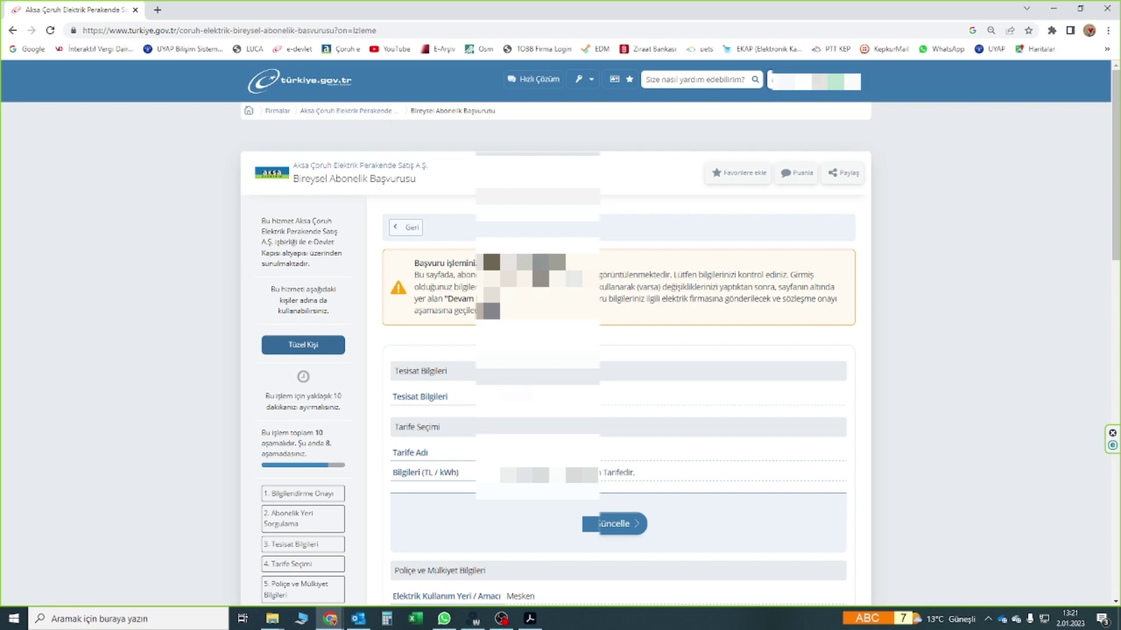
- Replace the old DASK policy number with the new one copied from the PDF and save
scroll(613, 397, down, 5)
click(616, 396)
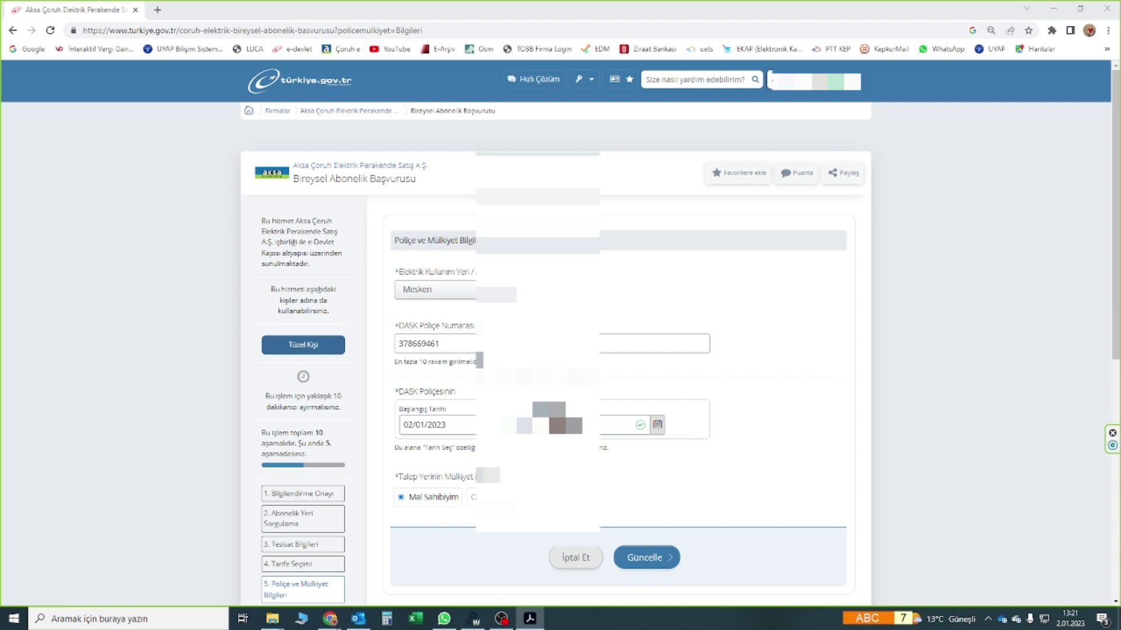
click(427, 347)
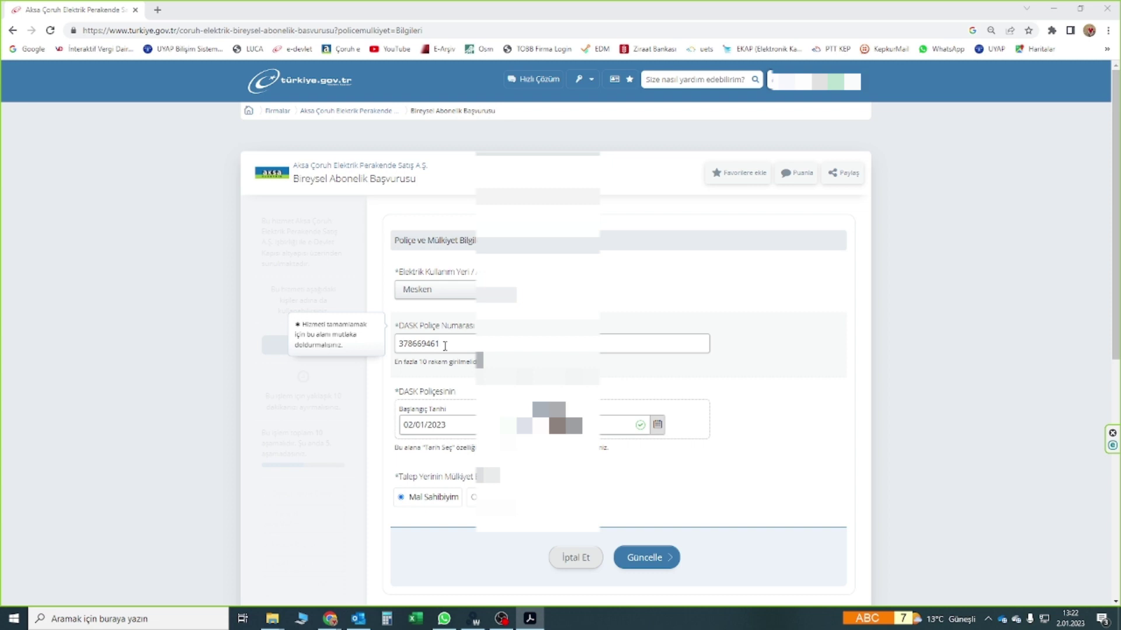
drag(444, 345, 387, 346)
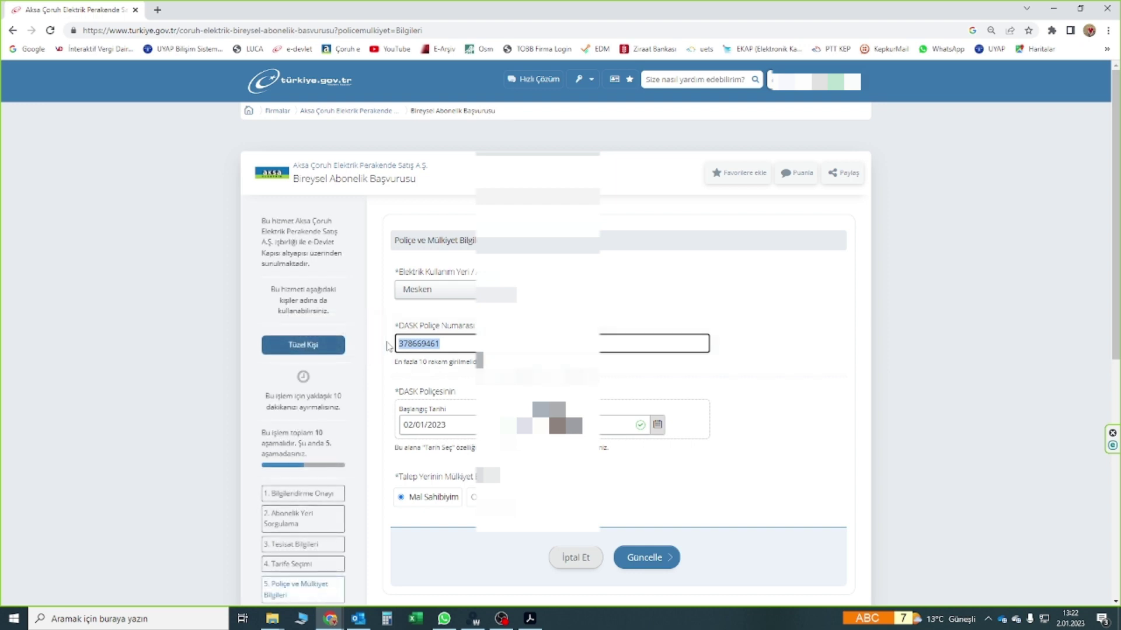
key(BackSpace)
key(alt+Tab)
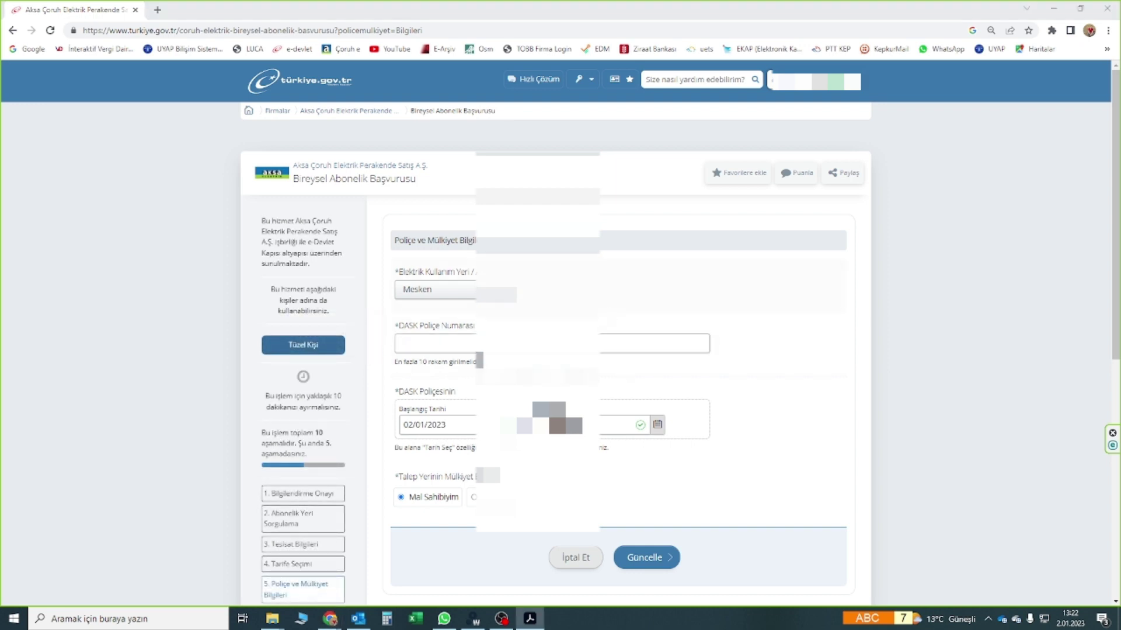
click(466, 342)
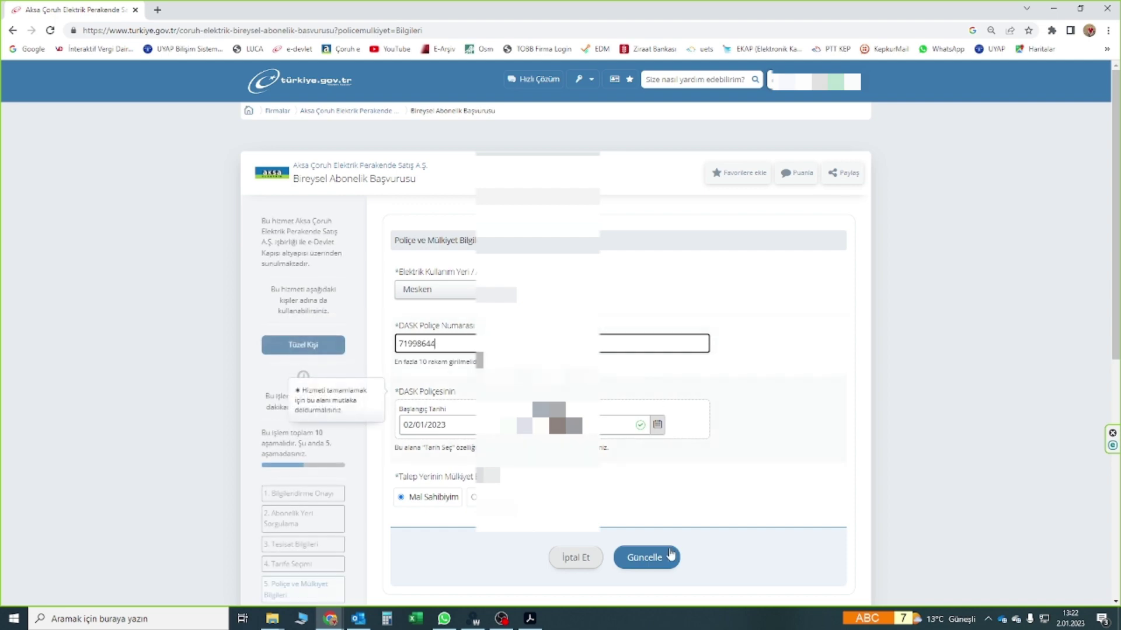
click(646, 556)
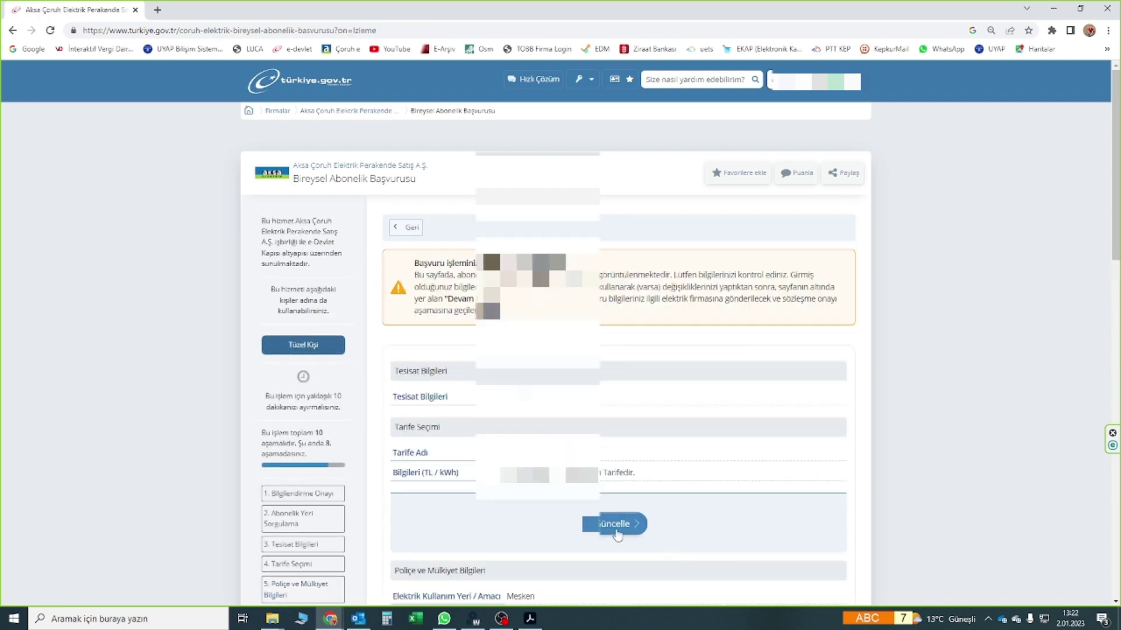
scroll(628, 511, down, 8)
scroll(673, 509, down, 6)
- Submit the updated application, then accept and approve the subscription contract
click(616, 371)
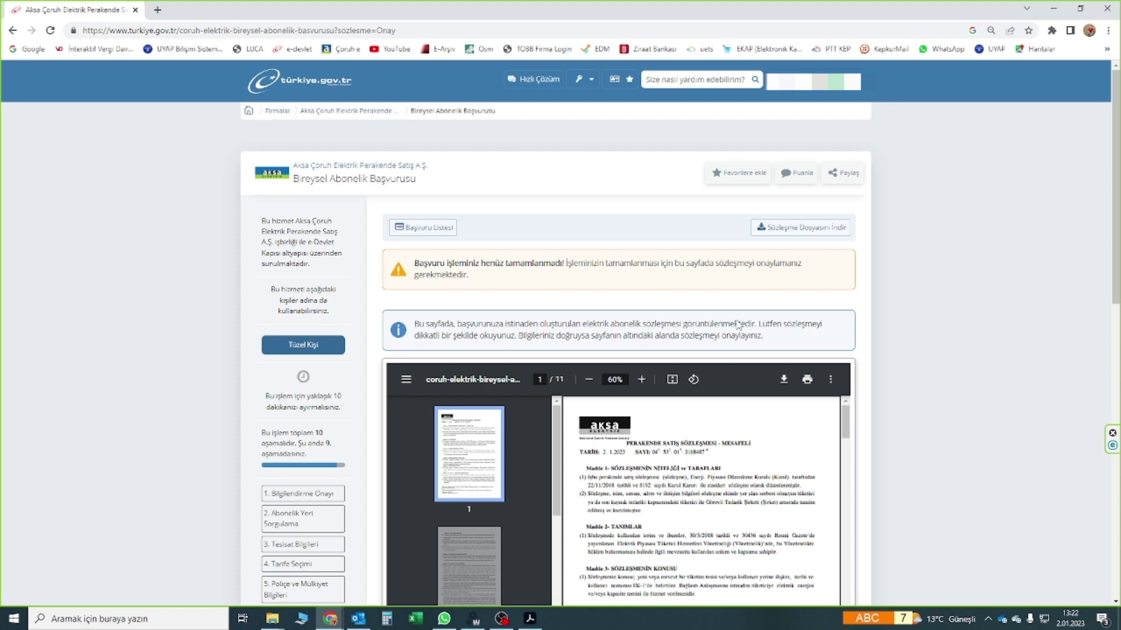
scroll(620, 287, down, 6)
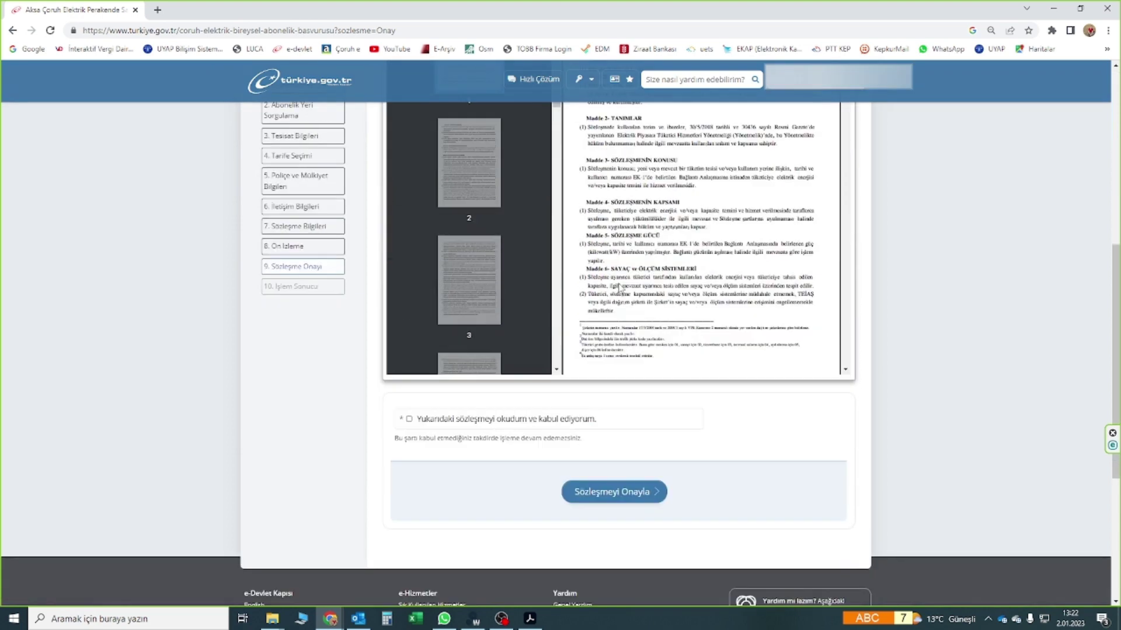
click(410, 420)
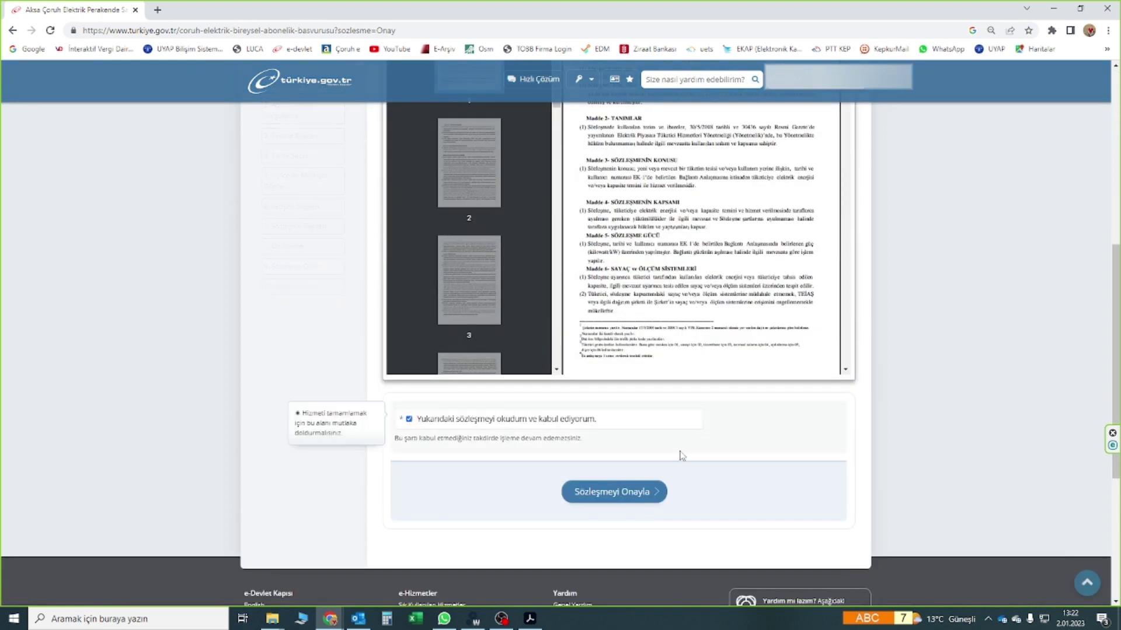
click(614, 492)
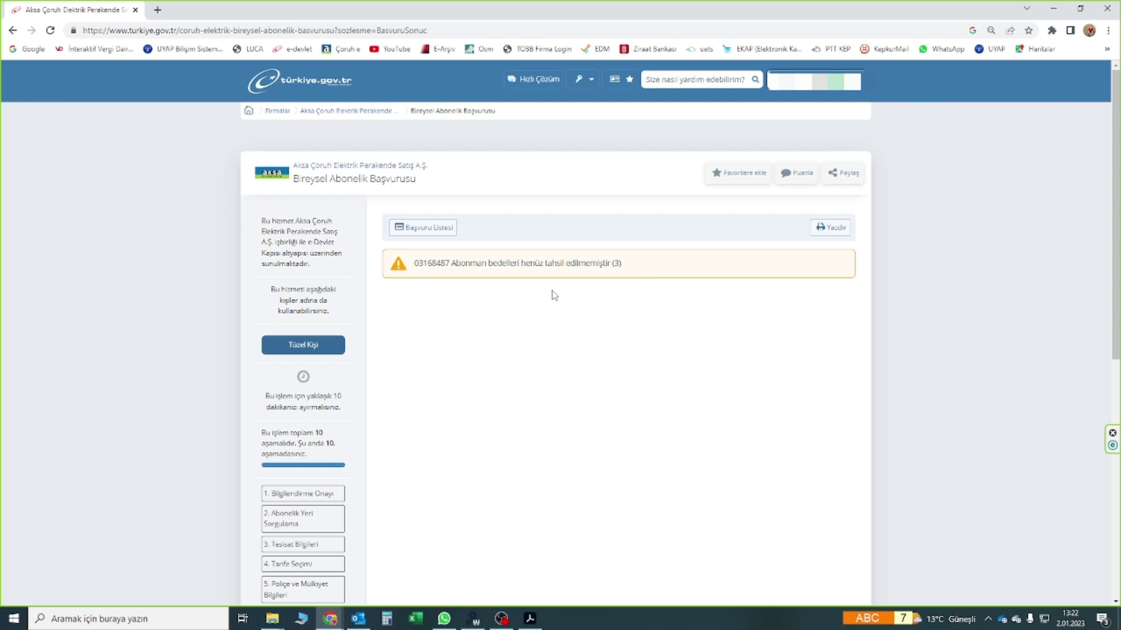
- Return via Başvuru Listesi and the company link to reopen the Bireysel Abonelik Başvurusu service
scroll(583, 321, down, 6)
scroll(601, 331, up, 5)
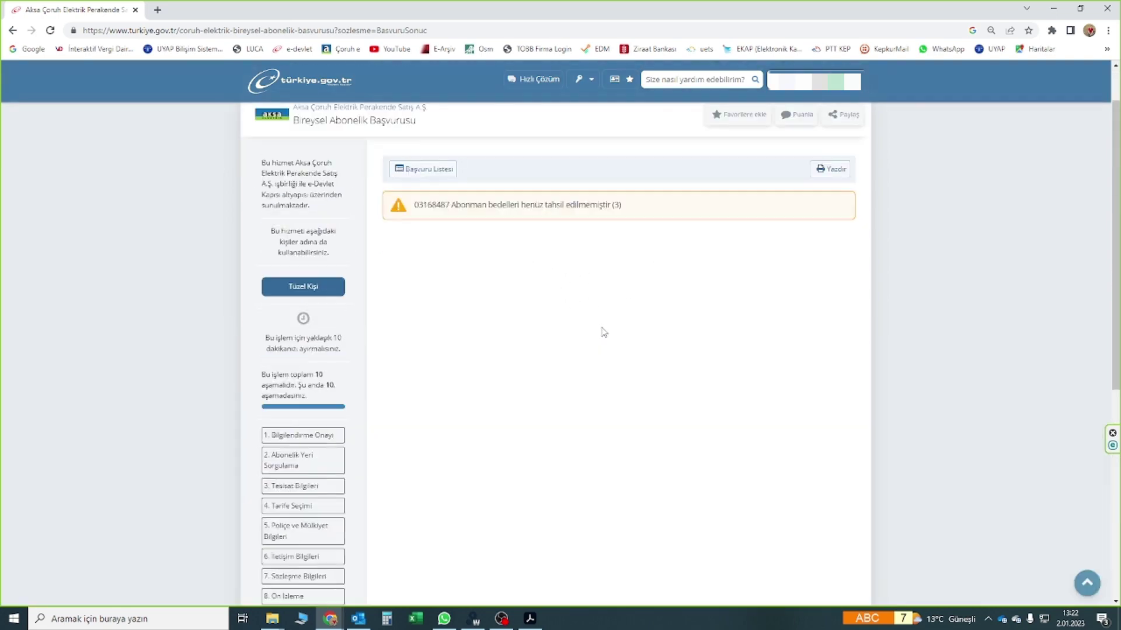
click(435, 173)
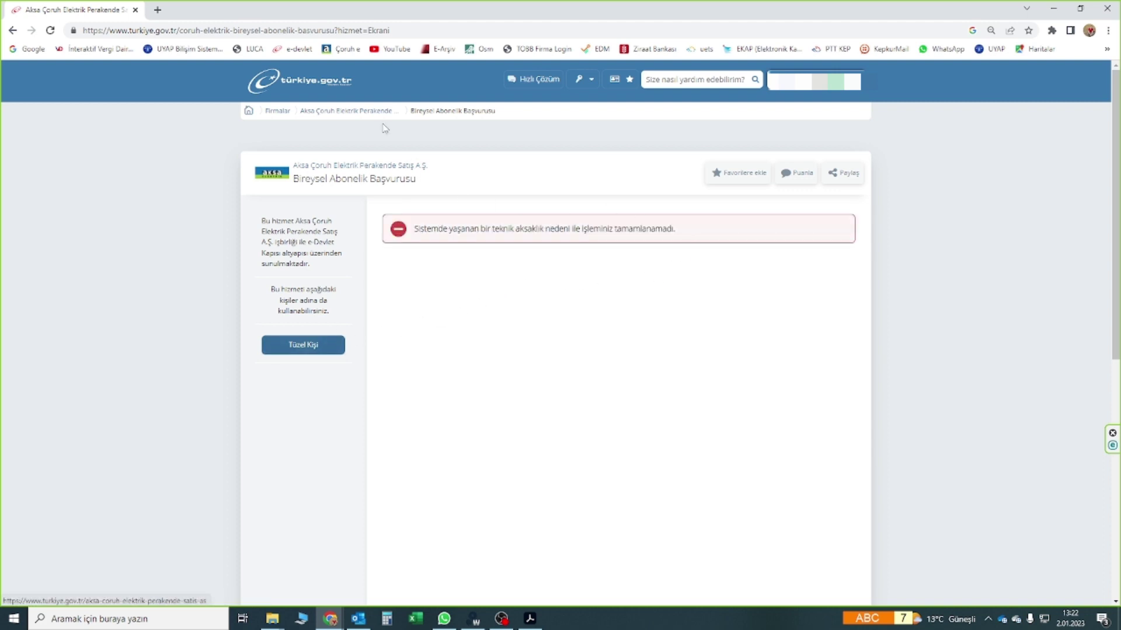
click(340, 166)
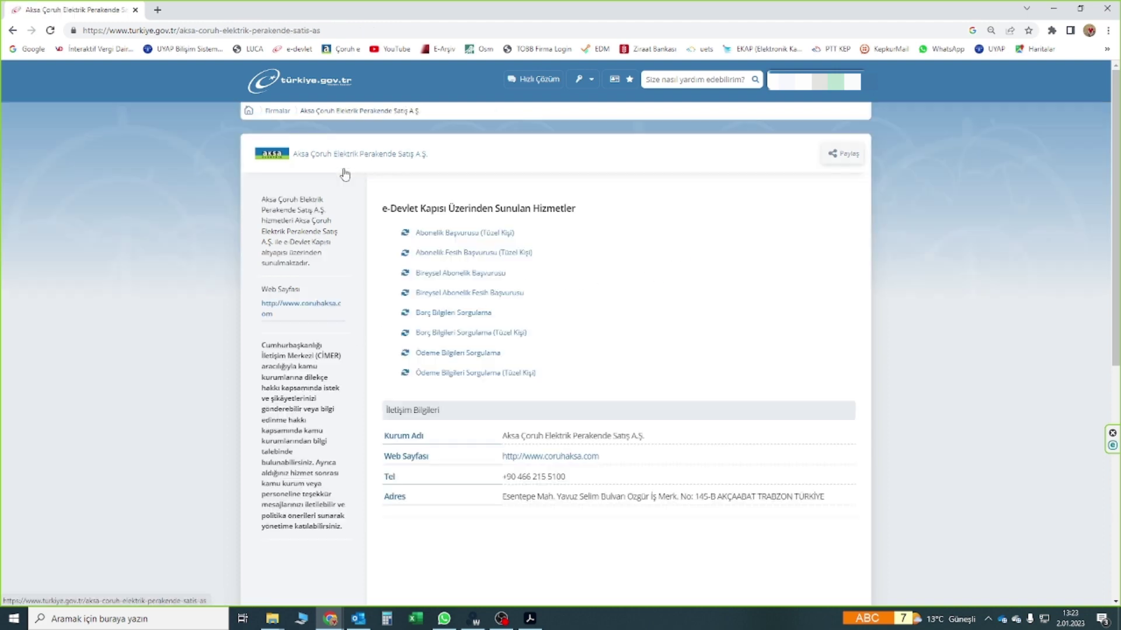
click(464, 273)
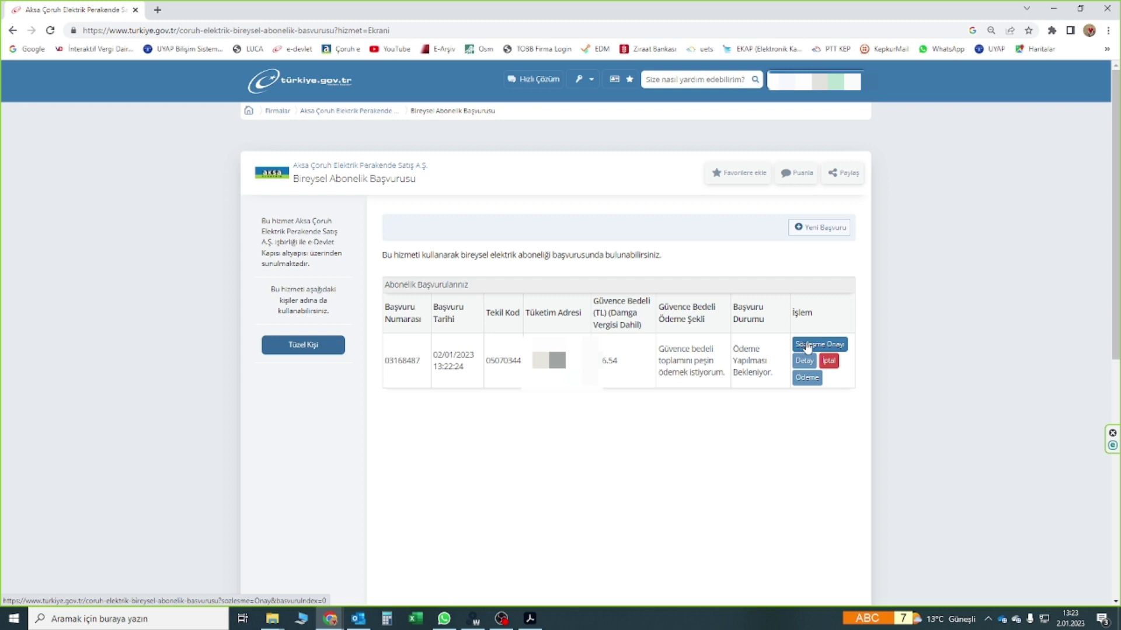
- Accept and approve the application's contract through Sözleşme Onayı
click(807, 345)
scroll(700, 496, down, 15)
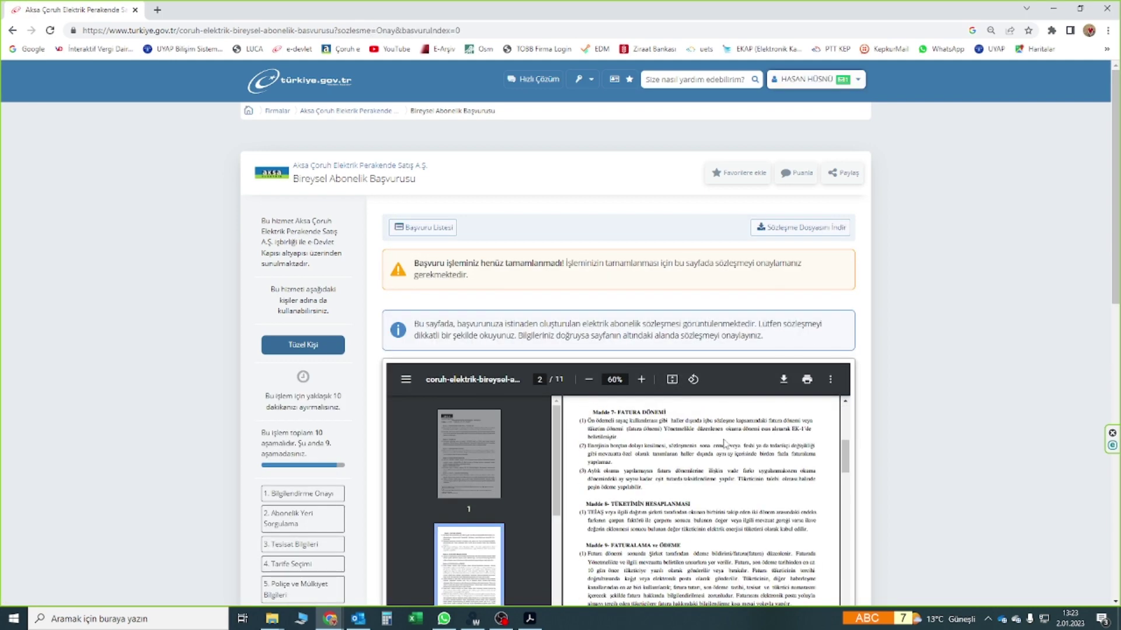
scroll(924, 401, down, 7)
click(409, 419)
click(624, 494)
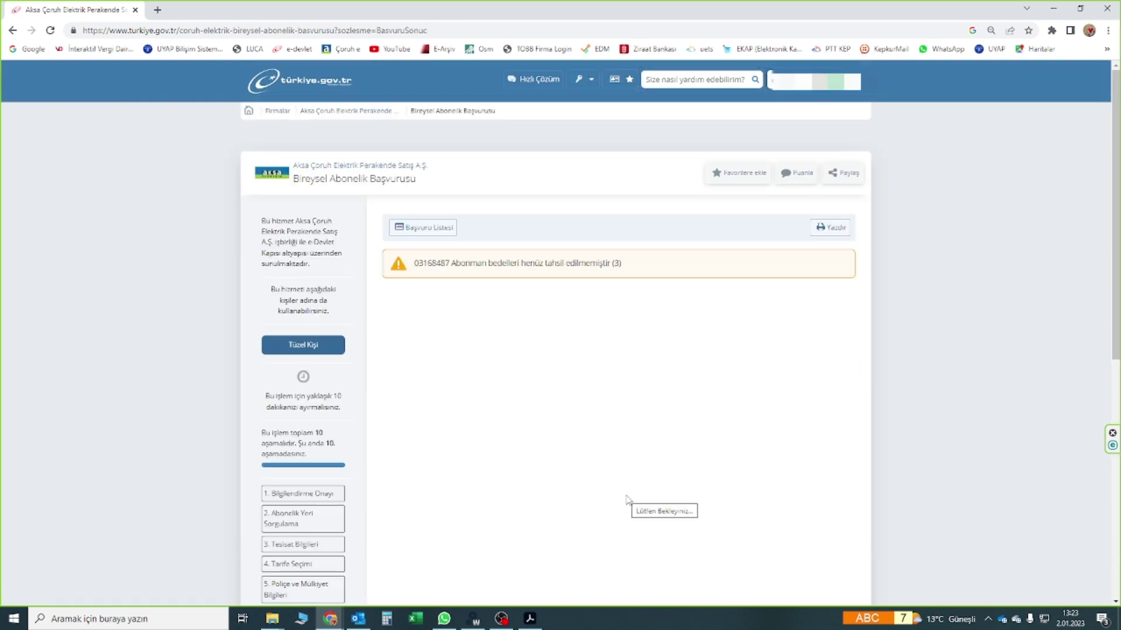
- Back in the application list, open Ödeme and follow the aksacoruh.com online payment link
click(421, 228)
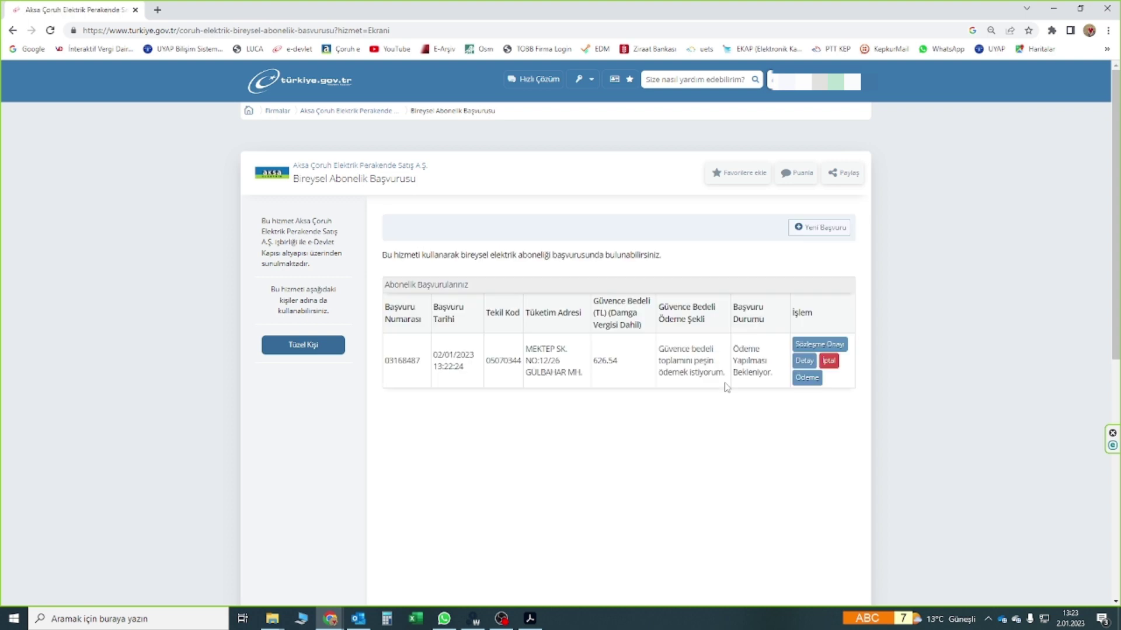
click(807, 378)
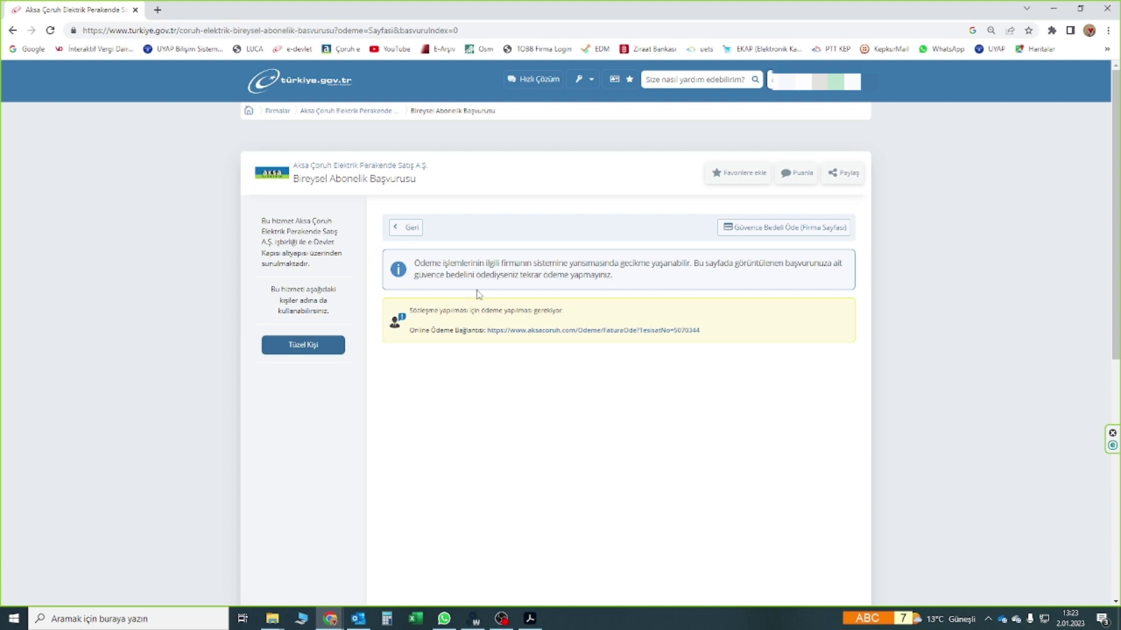
click(566, 330)
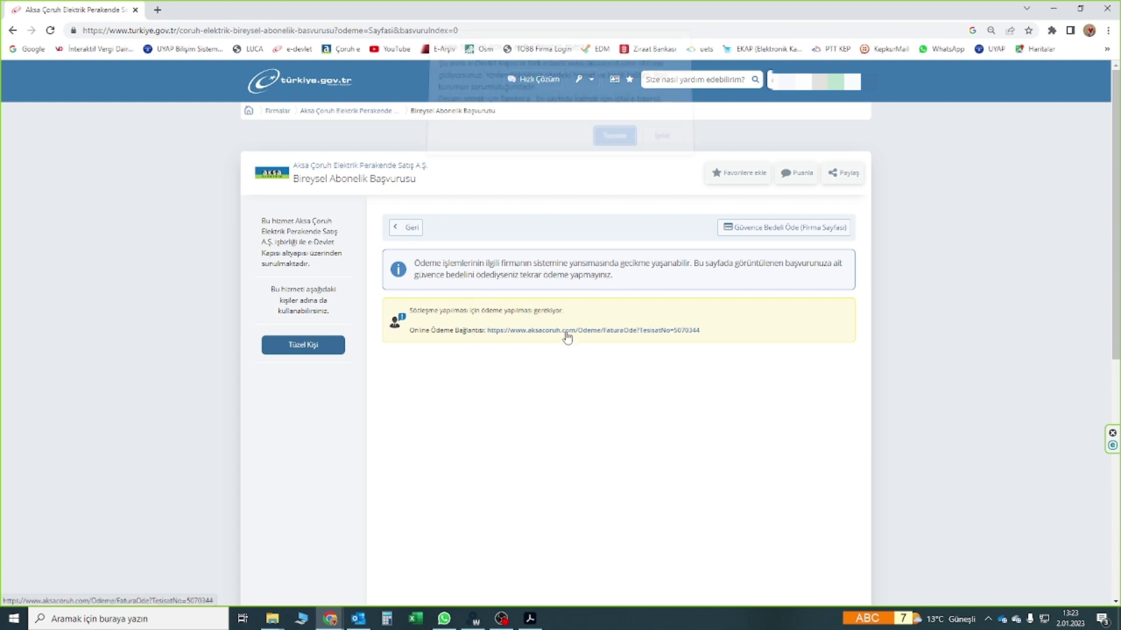
- Continue to aksacoruh.com and select the second invoice's 620,66 TL amount
click(620, 147)
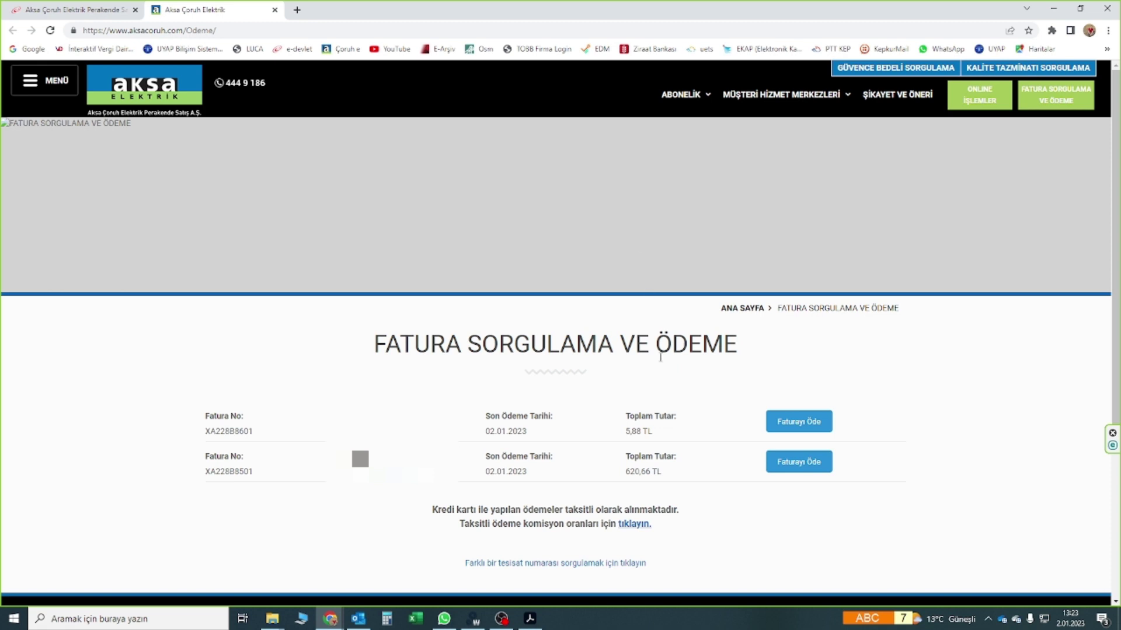
drag(626, 472, 651, 472)
click(632, 476)
drag(624, 472, 674, 477)
- Start paying the 620,66 TL invoice and review the bank installment options table
click(813, 467)
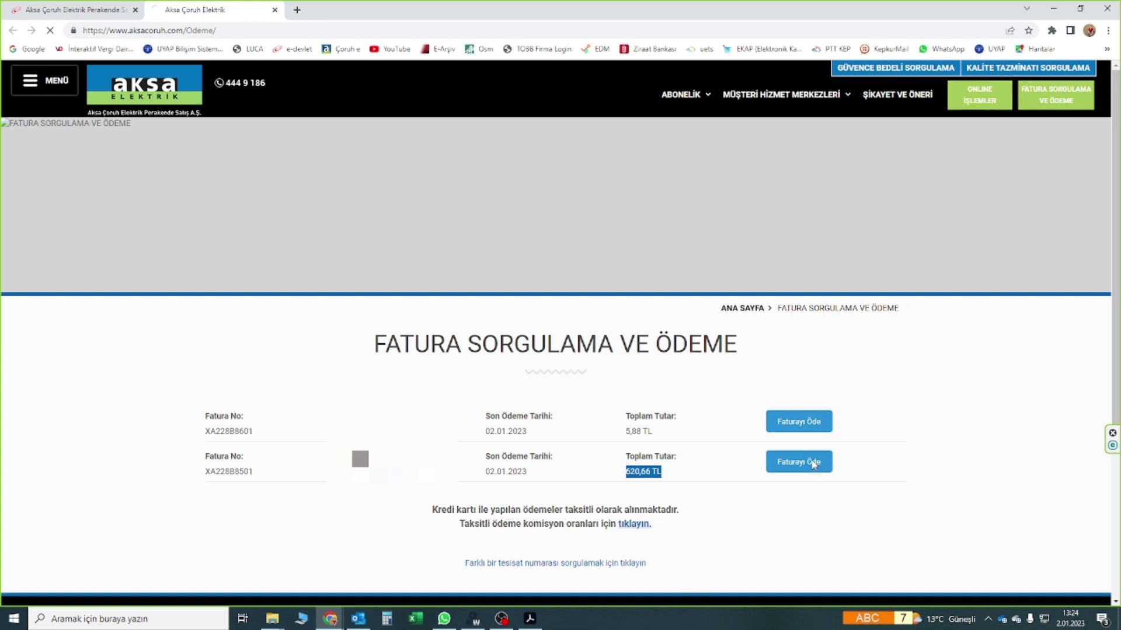
scroll(613, 339, down, 4)
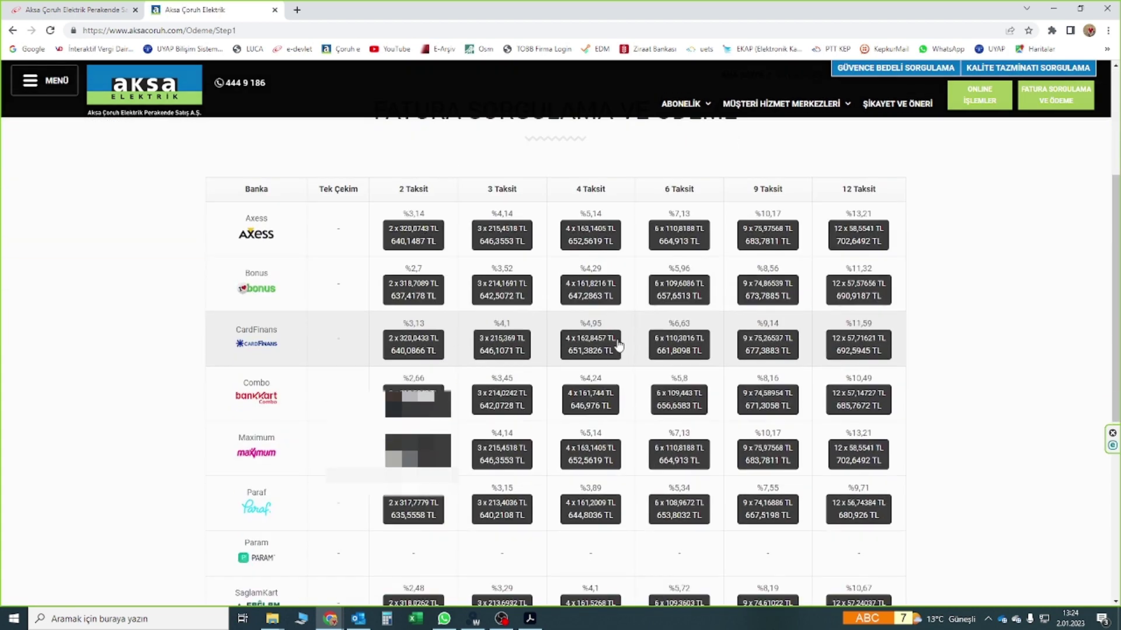
scroll(618, 347, down, 6)
scroll(613, 353, up, 8)
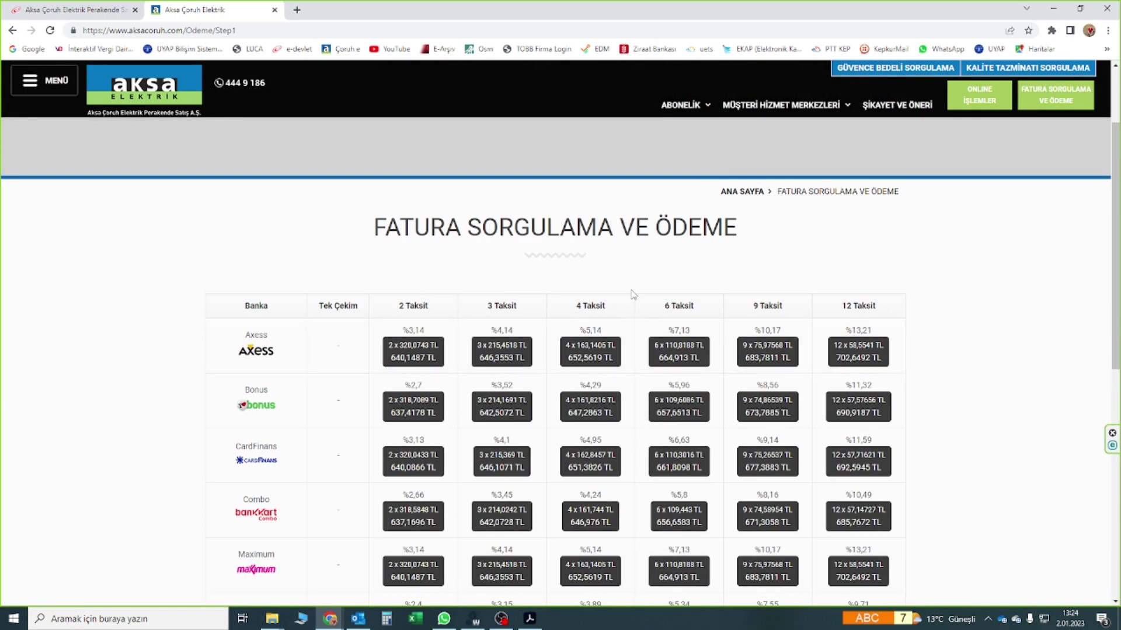
scroll(368, 408, down, 6)
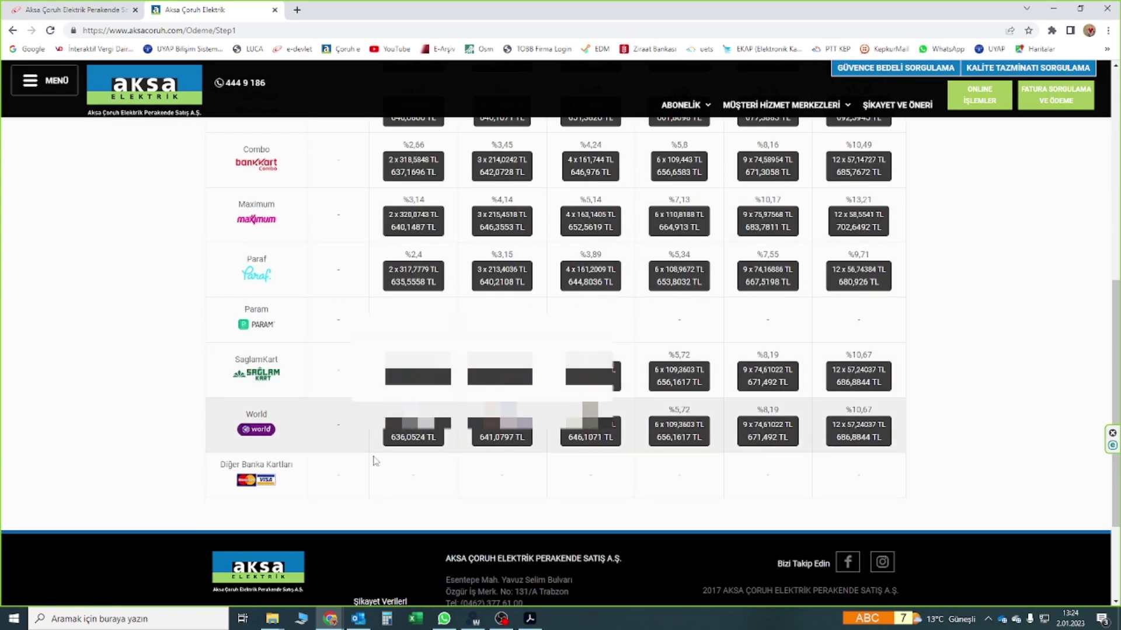
scroll(301, 426, up, 2)
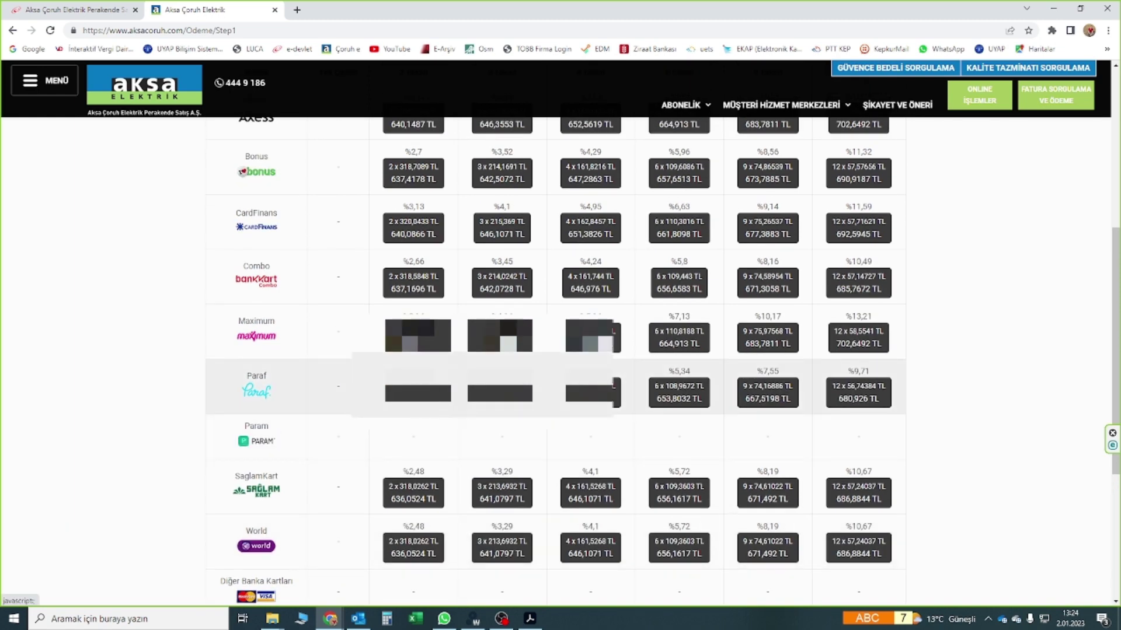
- Choose a payment option and enter the card holder's name and phone number
click(256, 441)
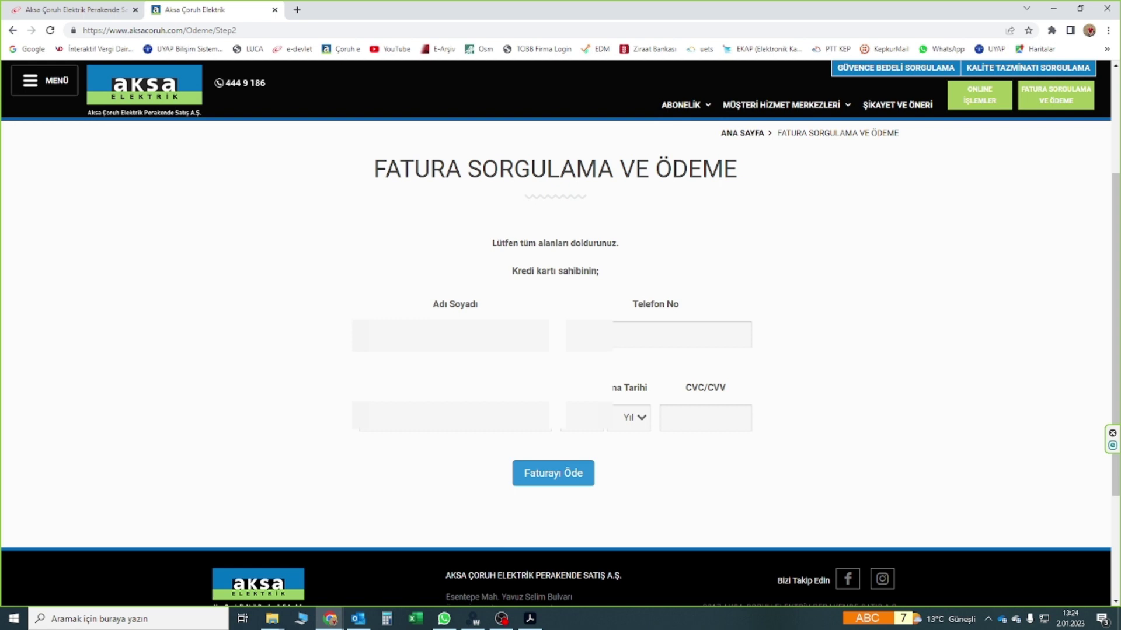
click(450, 336)
click(631, 335)
text(32)
- Enter the card number, expiry 11/2026 and the security code, then submit the payment
click(450, 417)
click(590, 423)
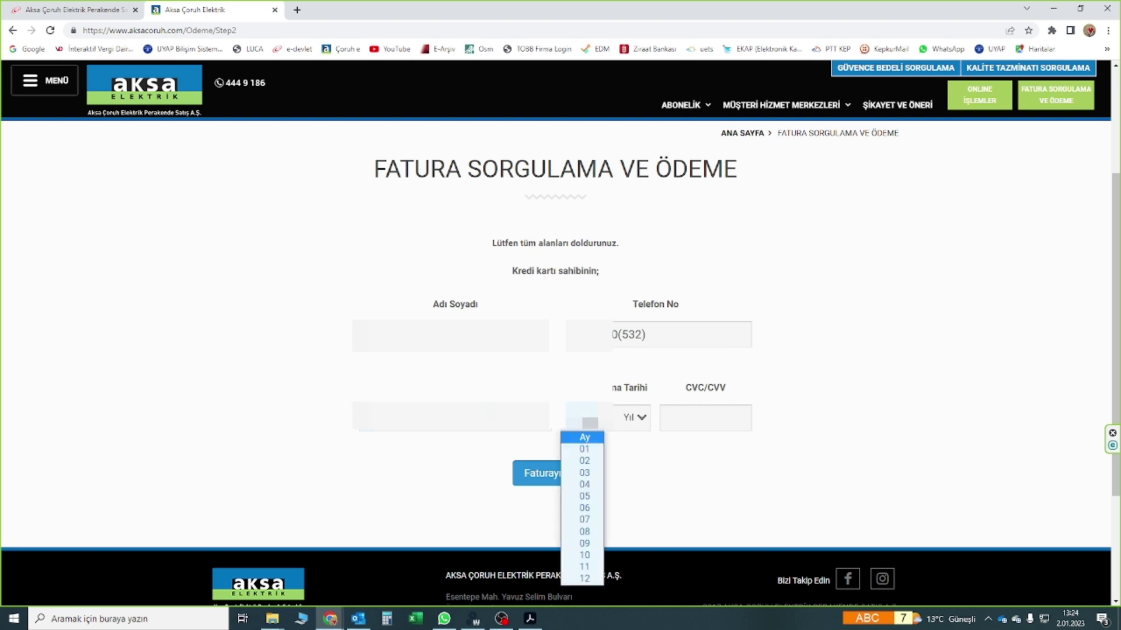
click(594, 566)
click(633, 418)
click(633, 269)
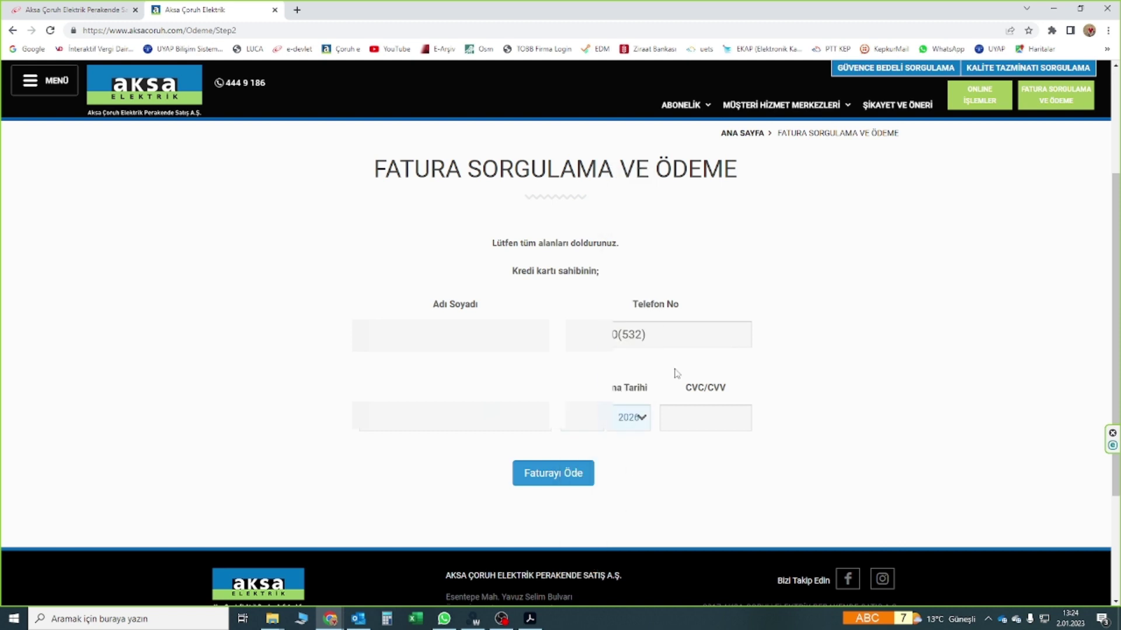
click(706, 415)
click(585, 472)
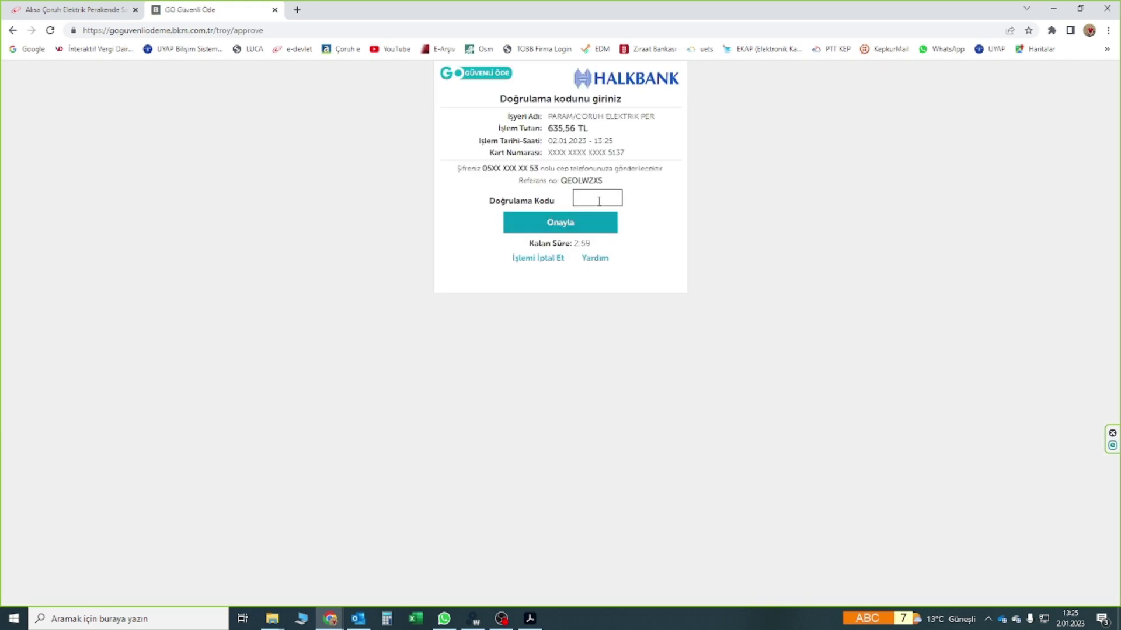
- Enter the SMS verification code for the 635,56 TL payment and confirm it
click(597, 194)
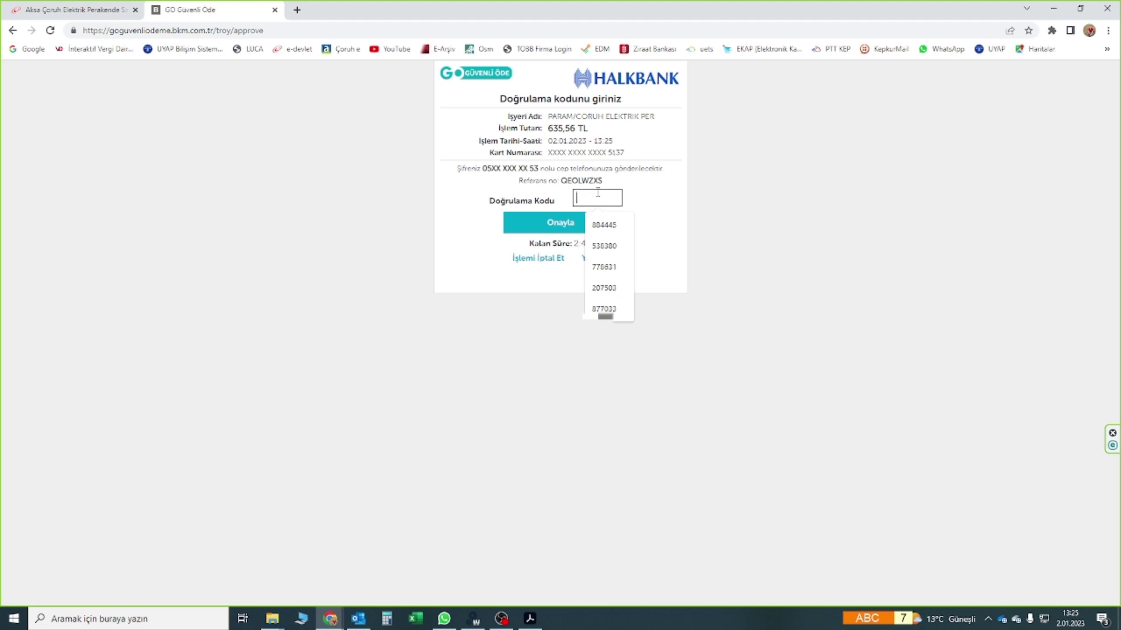
text(•••)
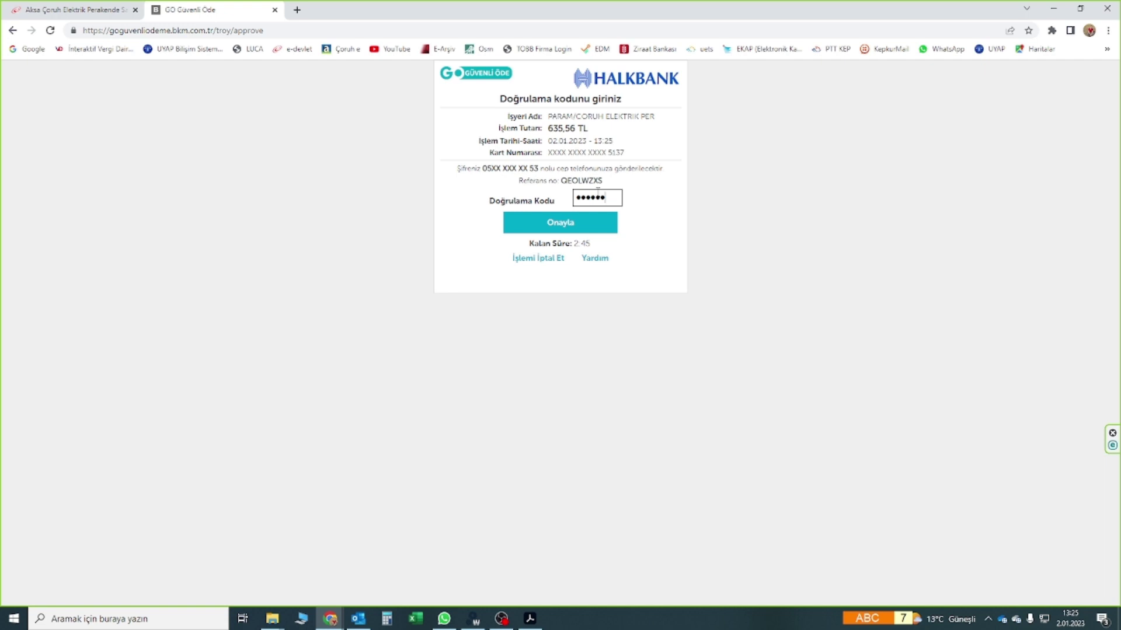
click(589, 217)
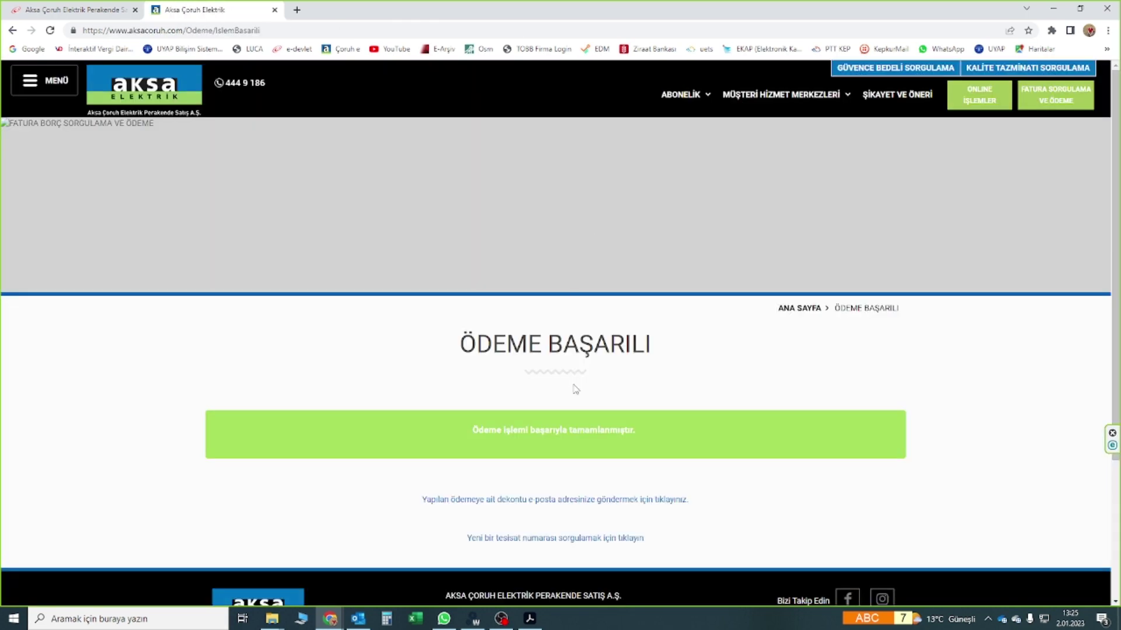
- E-mail the payment receipt to the saved address, then return to the e-Devlet tab
click(582, 501)
click(548, 360)
text(İBAY)
key(Down)
key(Return)
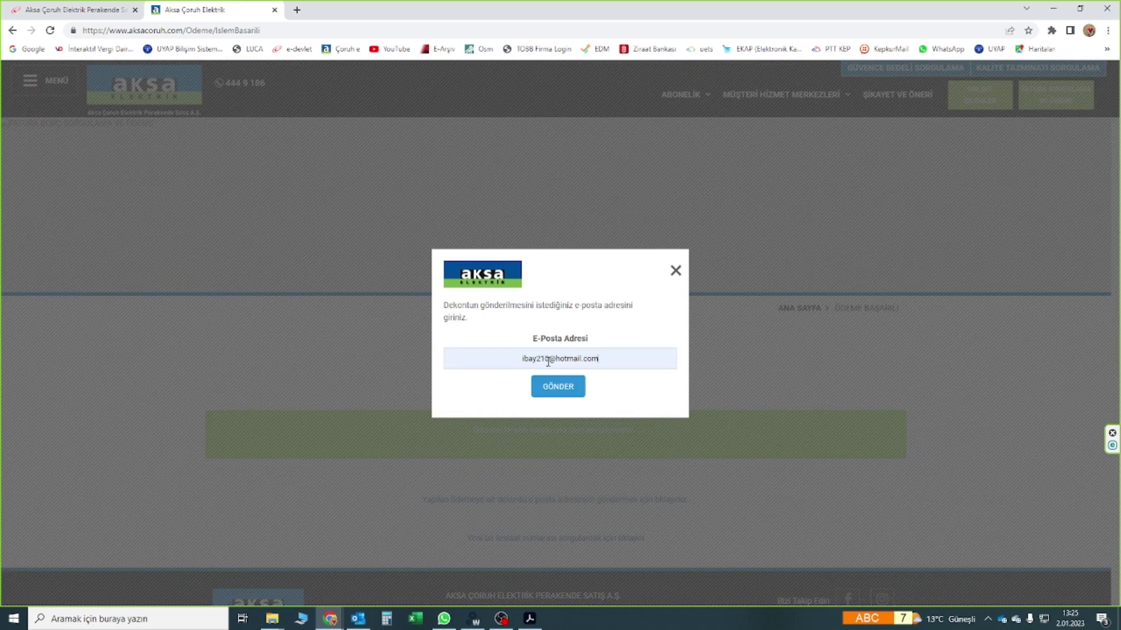
click(555, 383)
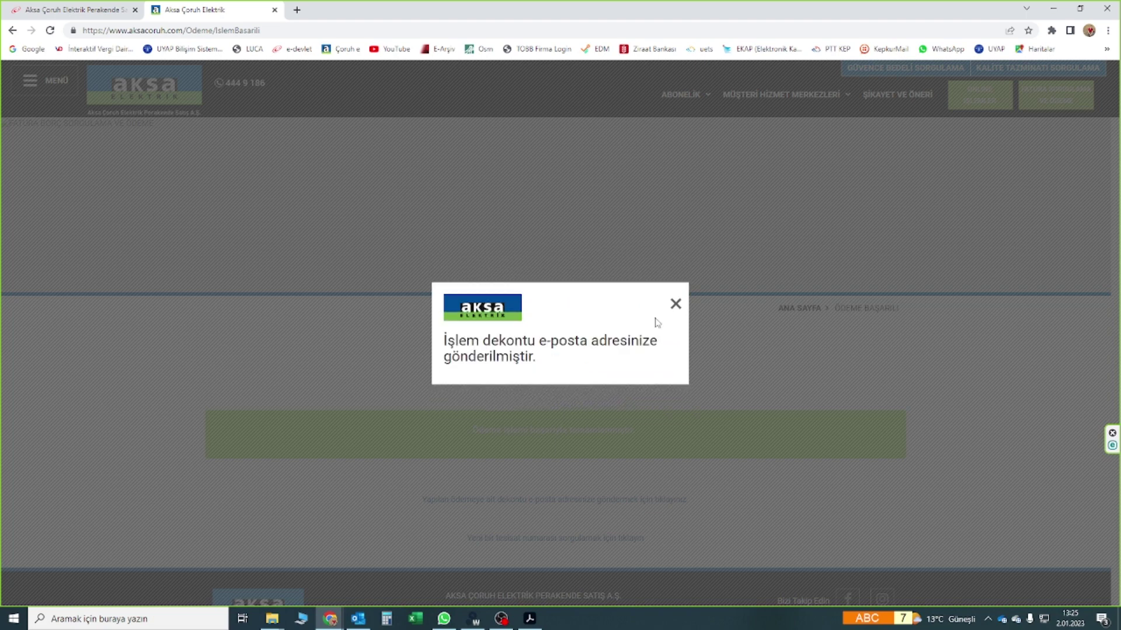
click(676, 304)
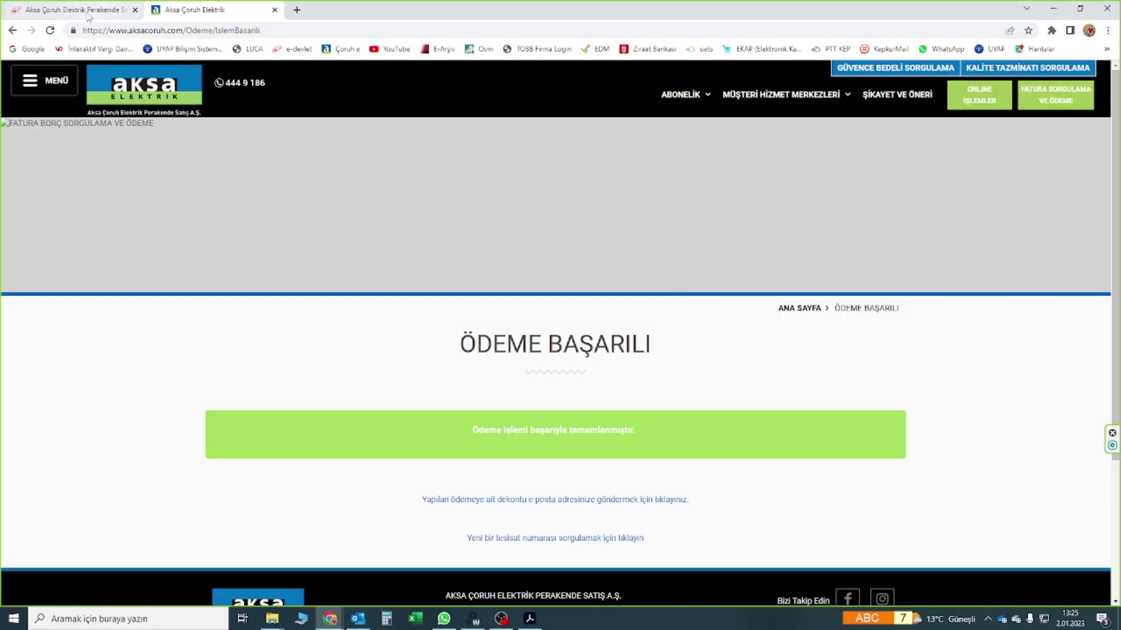
click(80, 13)
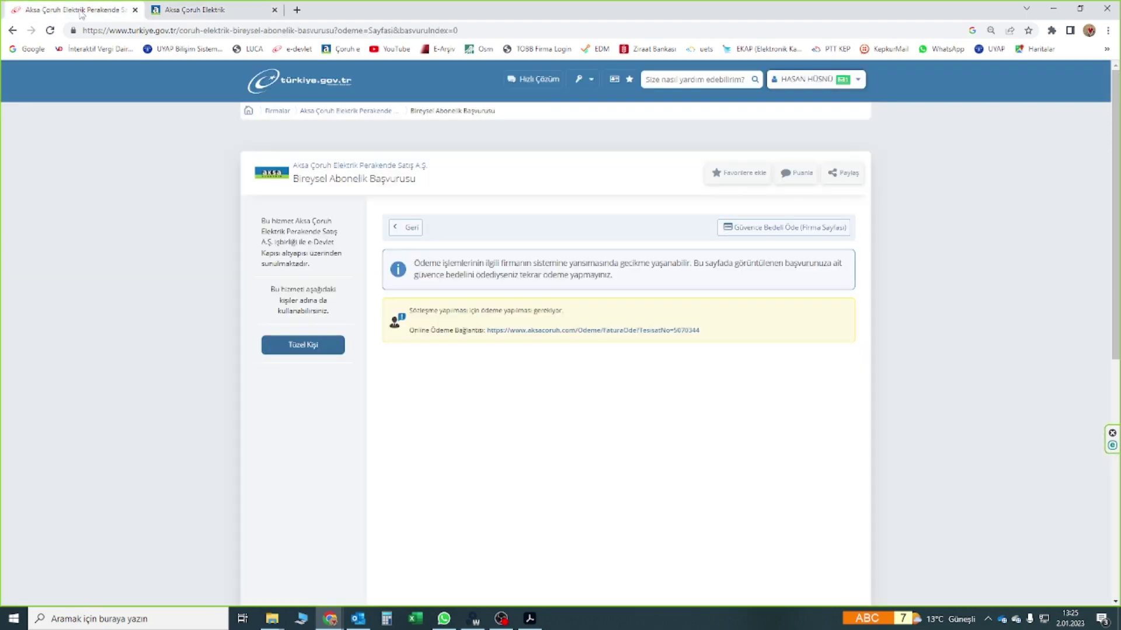
- Go to the aksacoruh.com payment for the 5,88 TL invoice and choose Paraf 2 Taksit
click(754, 227)
click(611, 141)
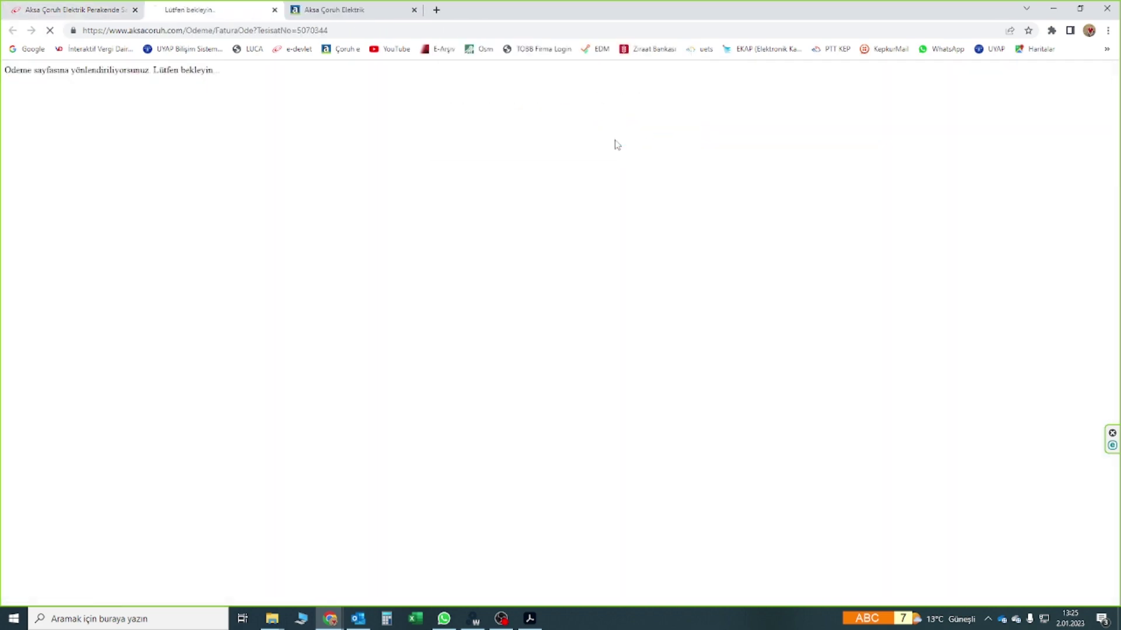
scroll(613, 321, down, 3)
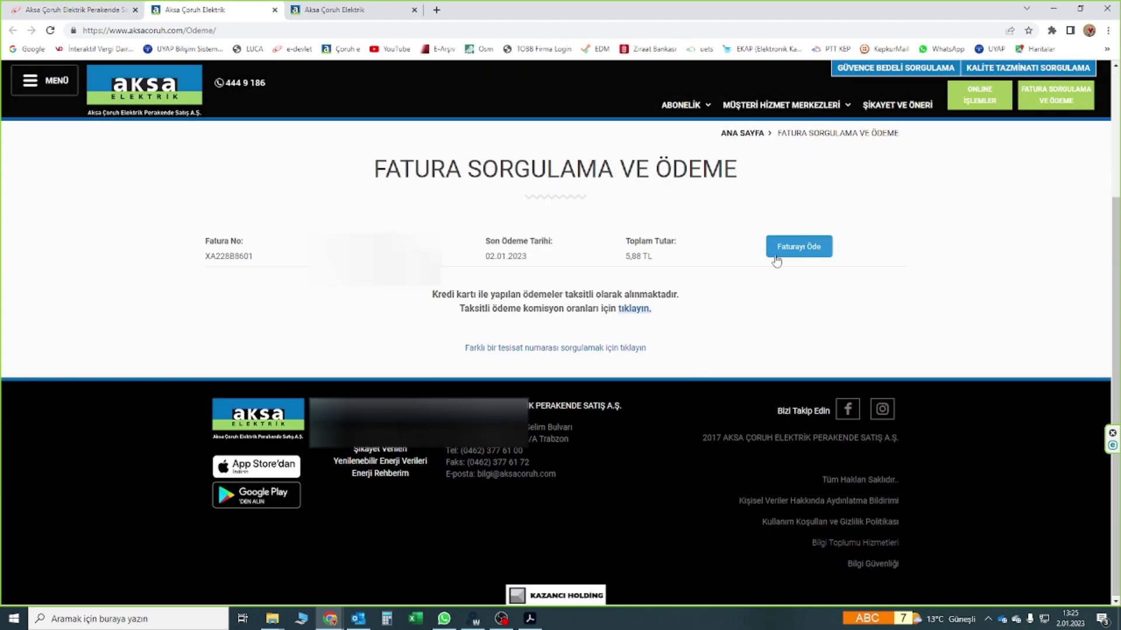
click(782, 248)
scroll(322, 277, down, 4)
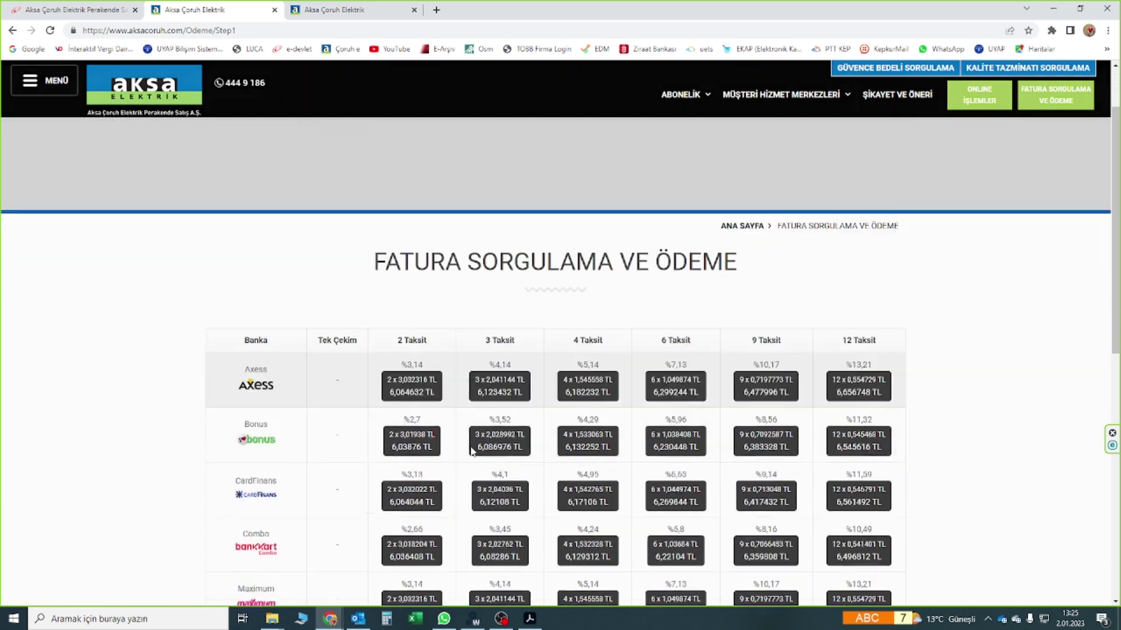
click(391, 507)
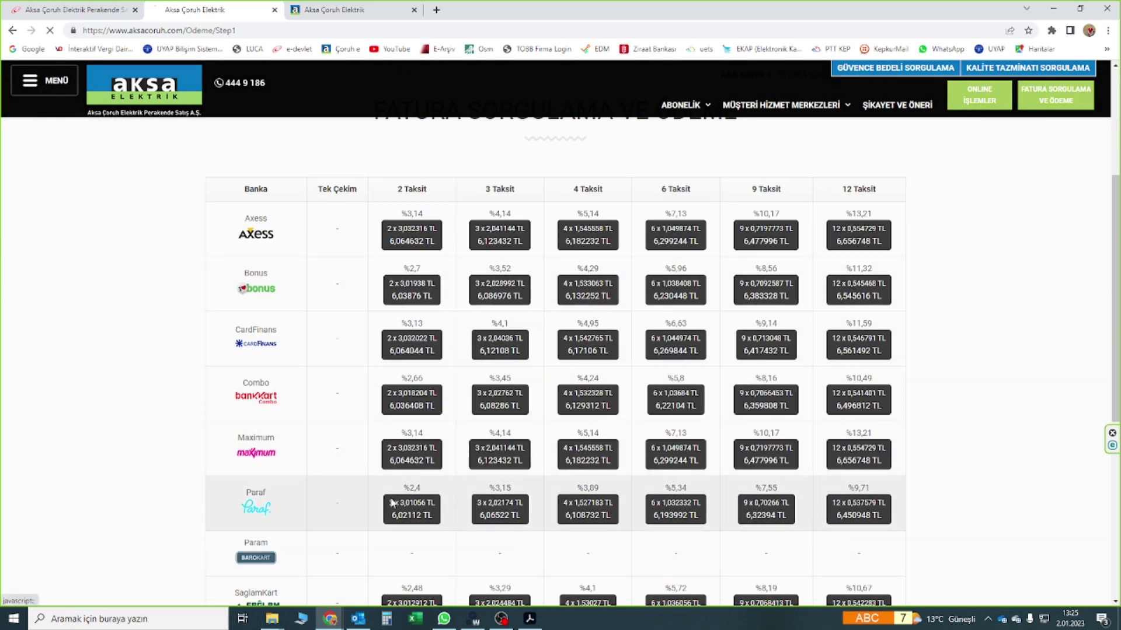
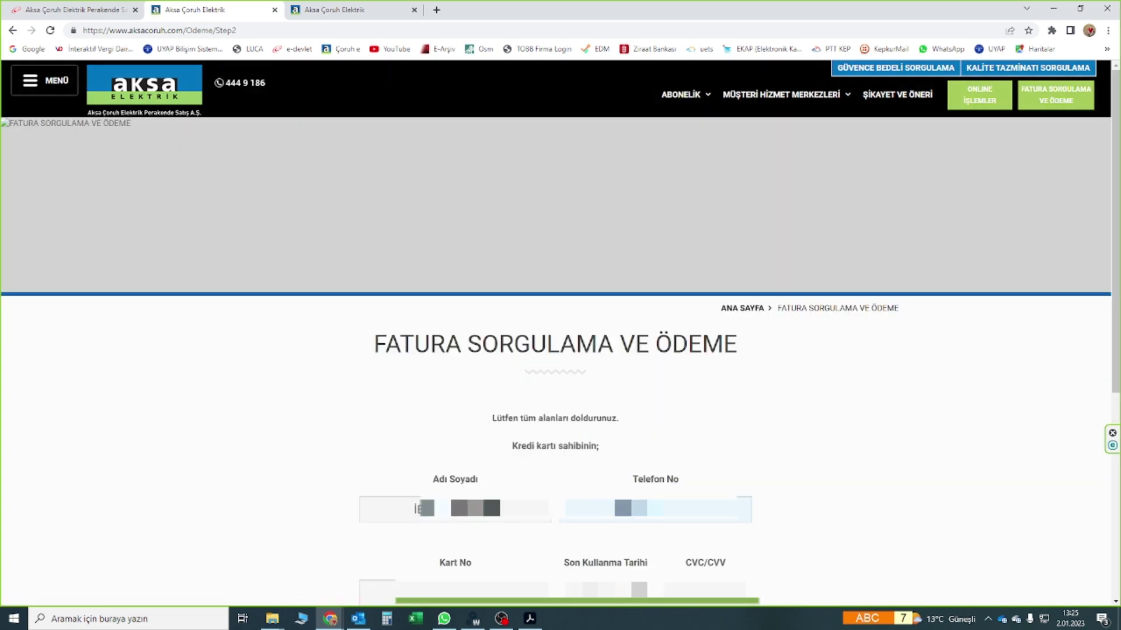
- Fill in the phone number, card number, expiry 11/2026 and security code, then submit
key(Tab)
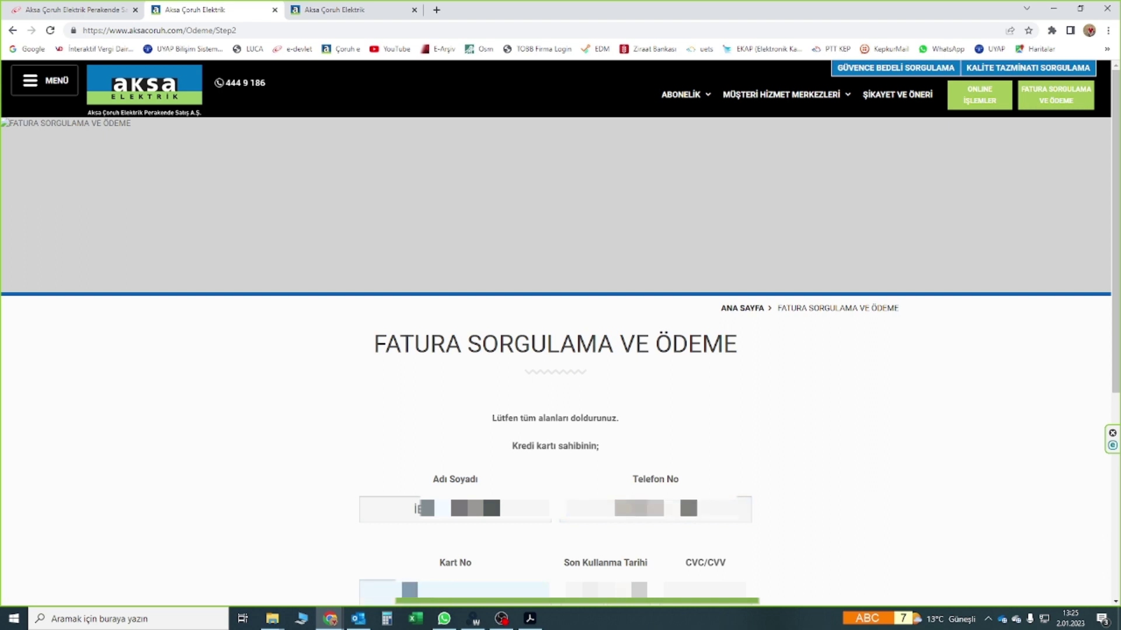
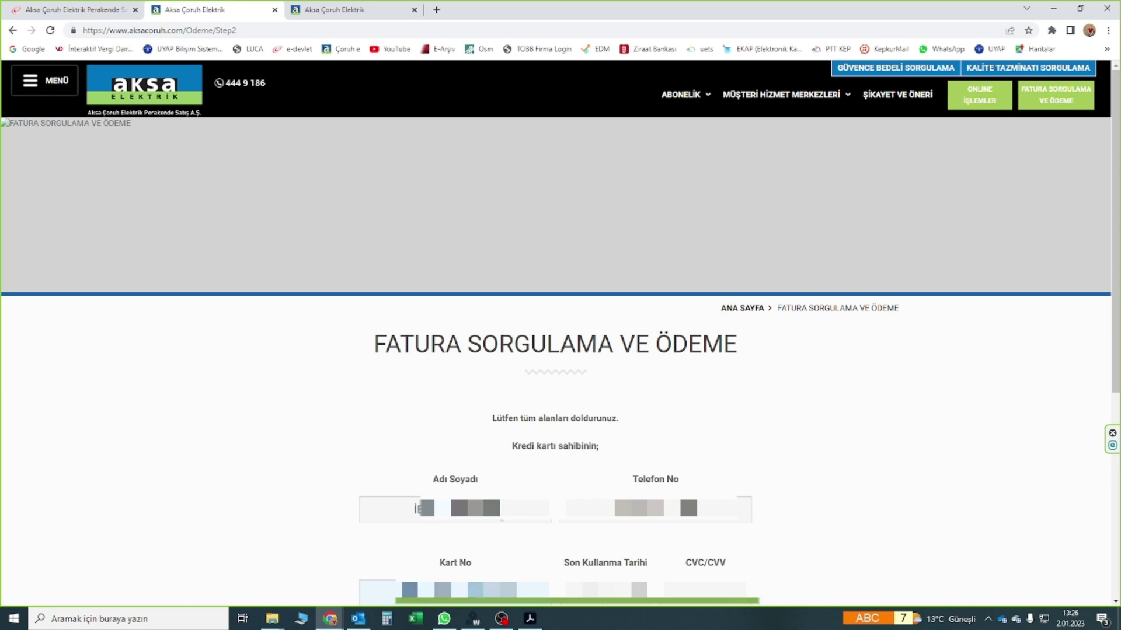
click(583, 589)
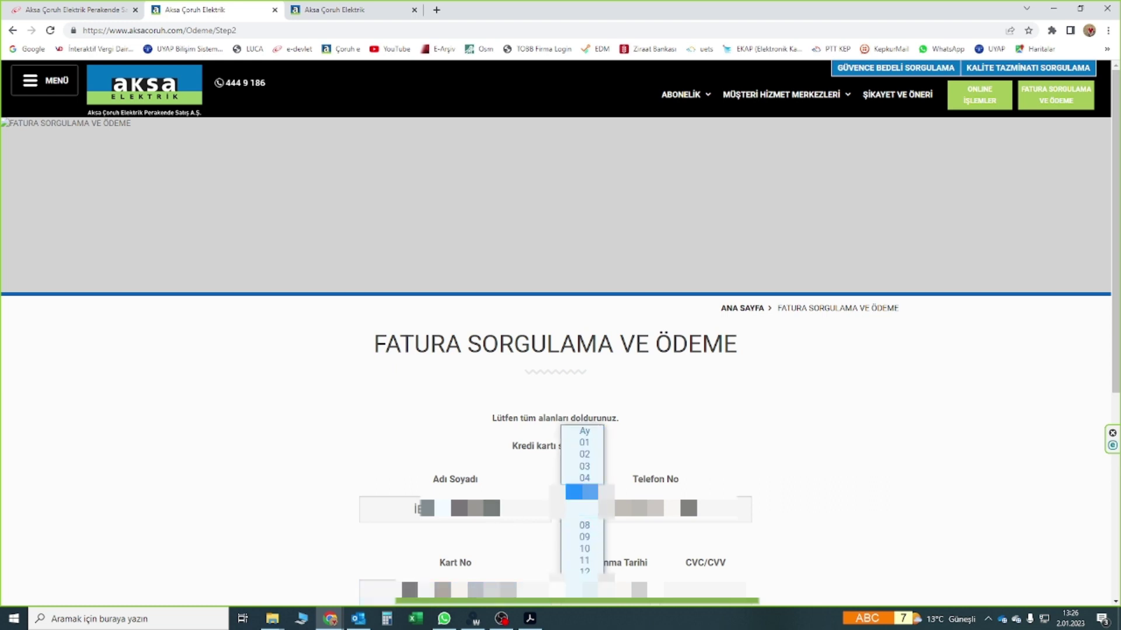
click(585, 560)
click(637, 590)
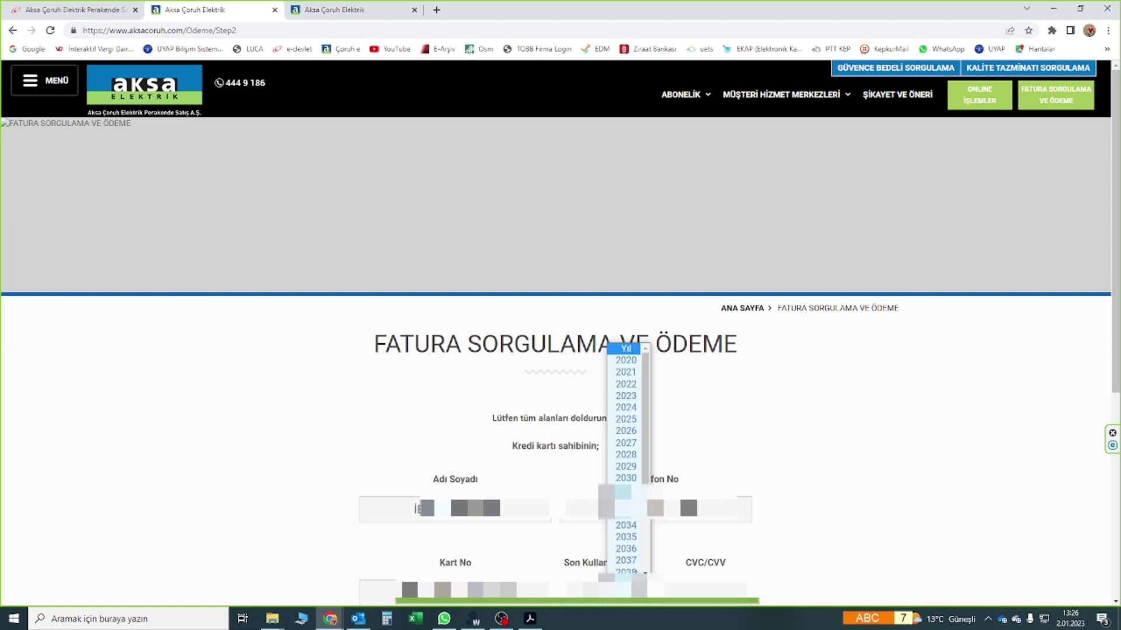
click(636, 432)
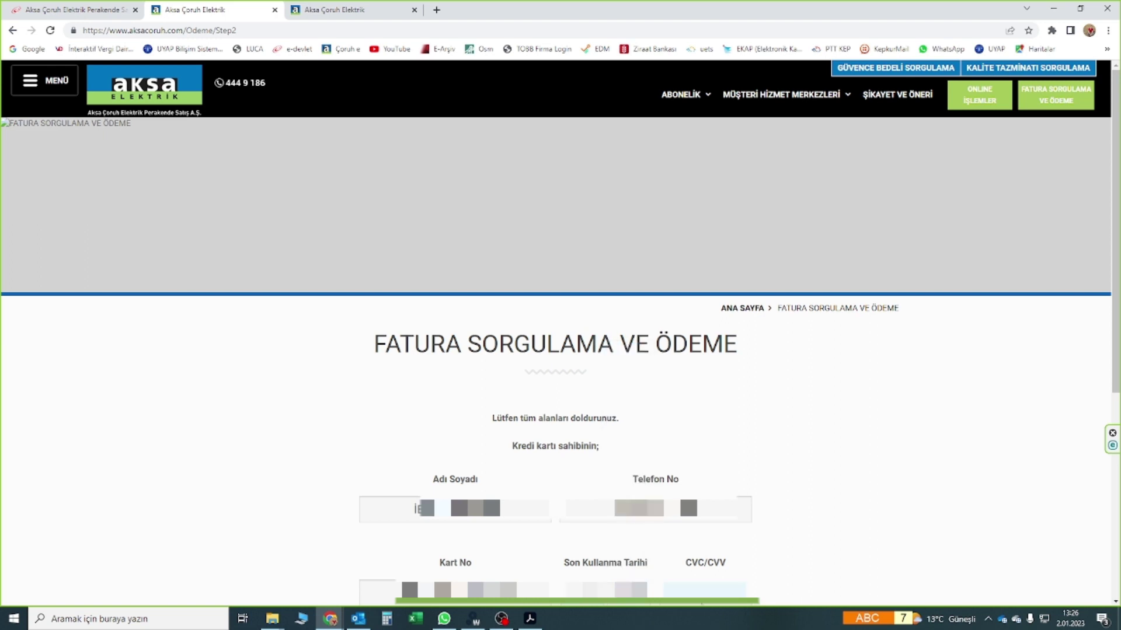
text(1)
scroll(856, 400, down, 3)
click(561, 467)
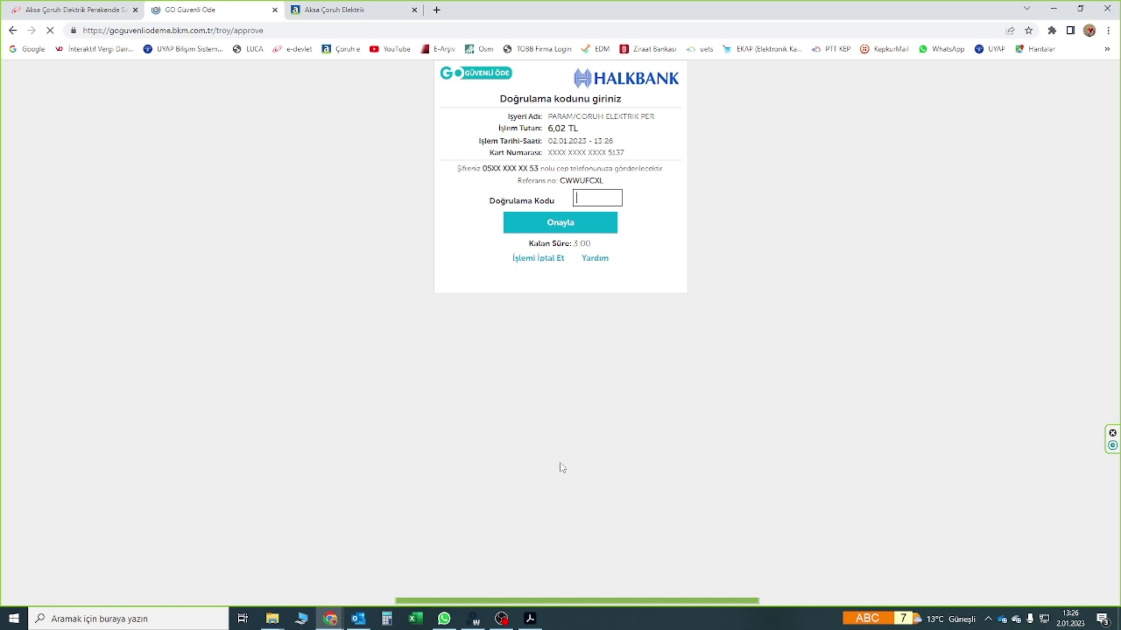
- Enter the verification code for the 6,02 TL payment and confirm it
click(608, 199)
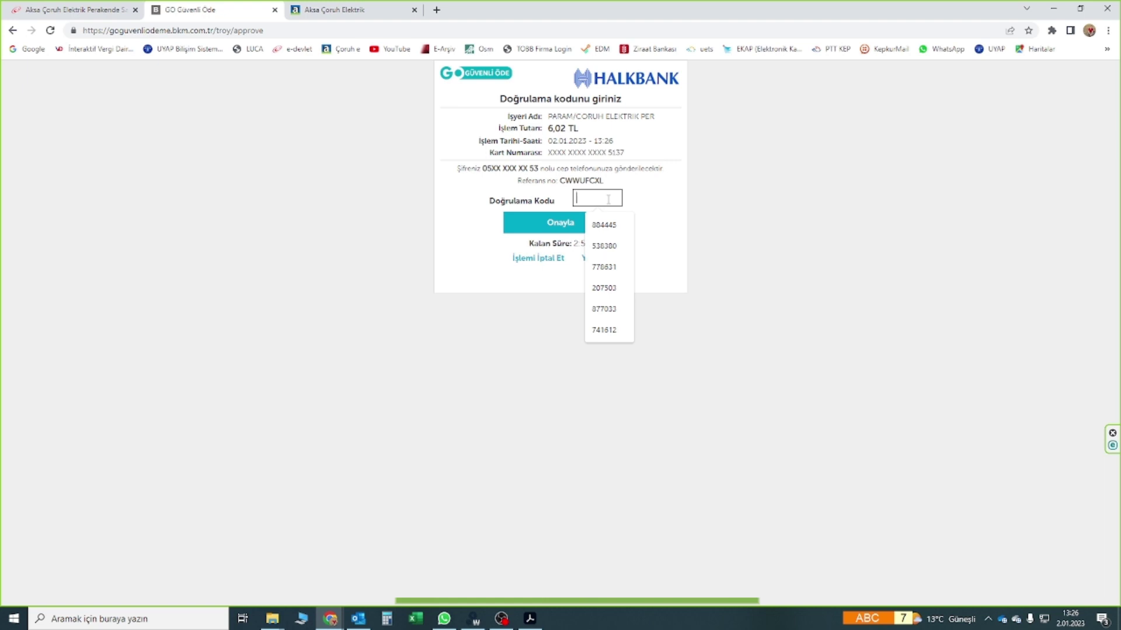
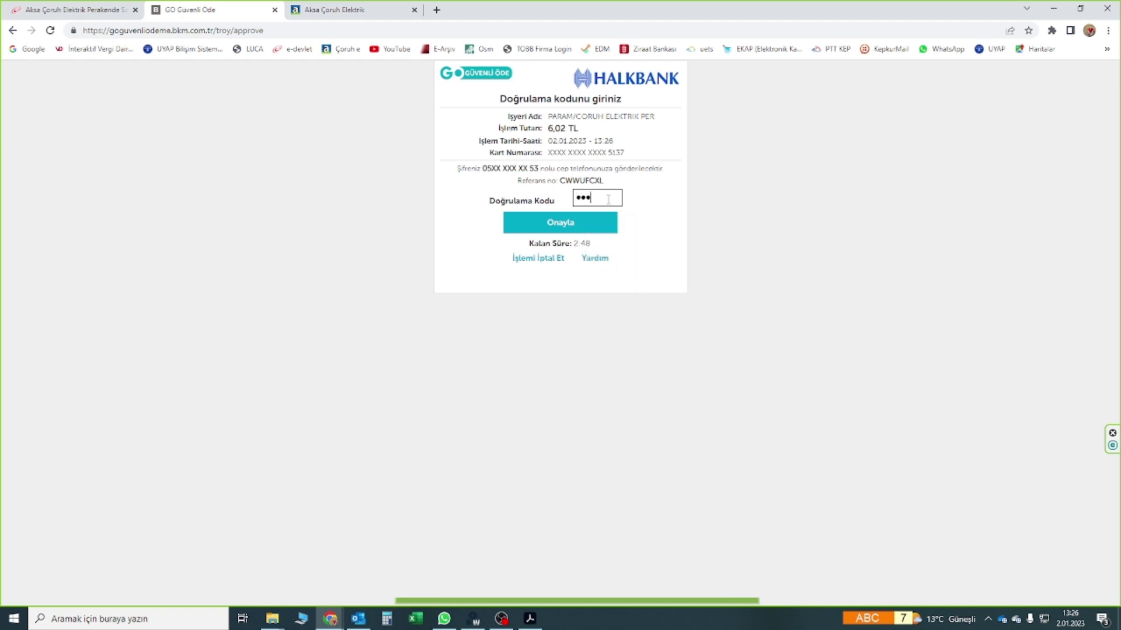
click(589, 225)
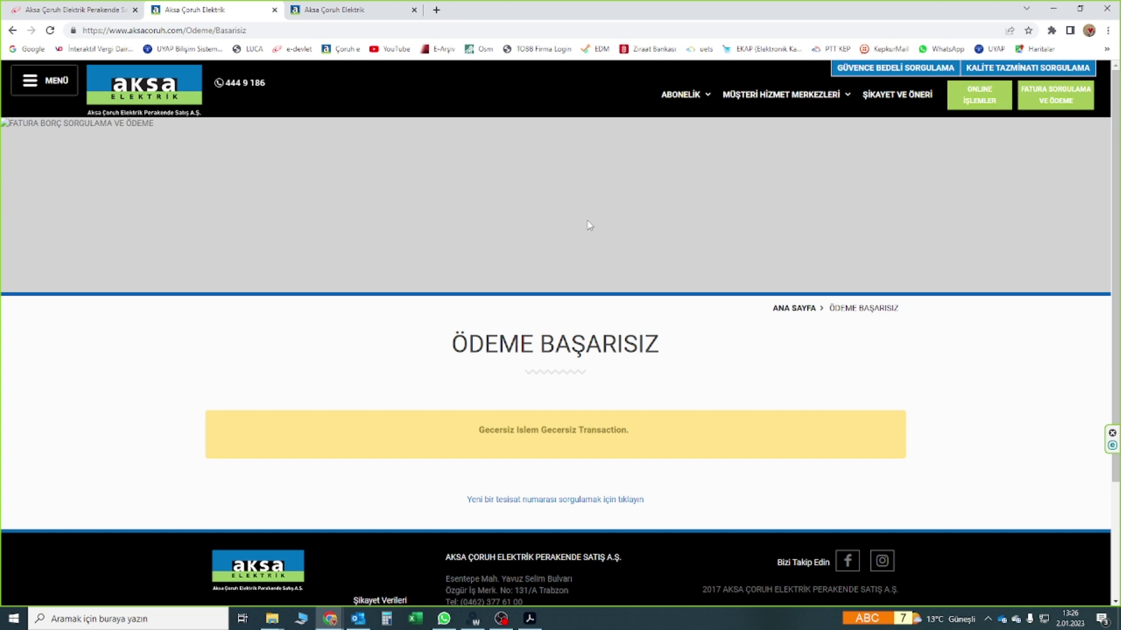
- Close the failed and successful Aksa payment tabs, stay on e-Devlet, and return to the application list
scroll(590, 225, down, 2)
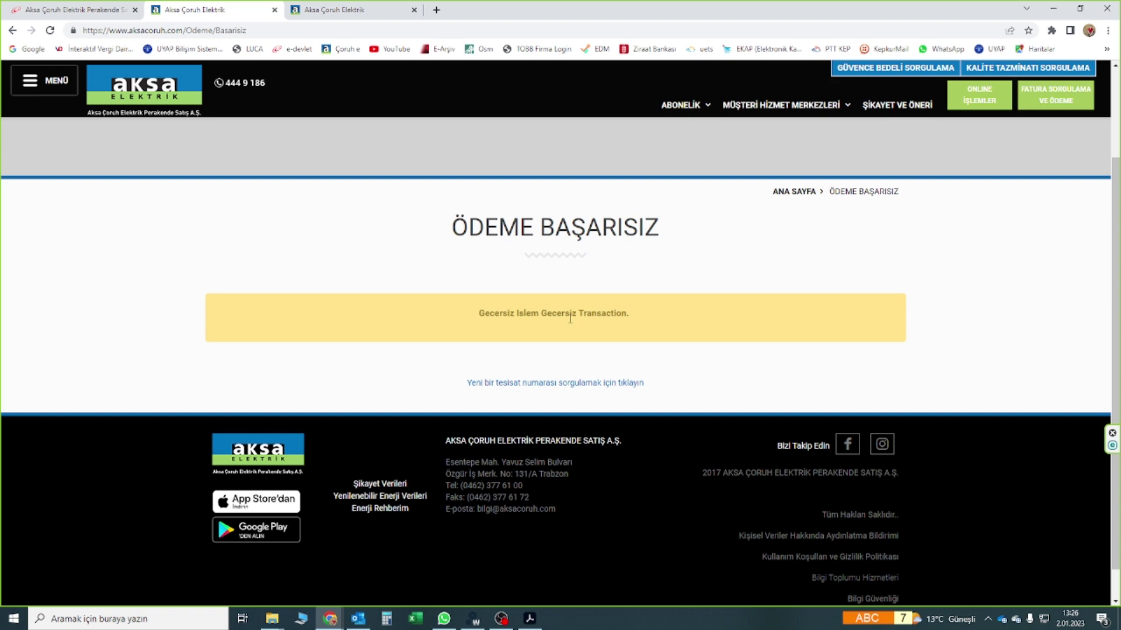
click(274, 10)
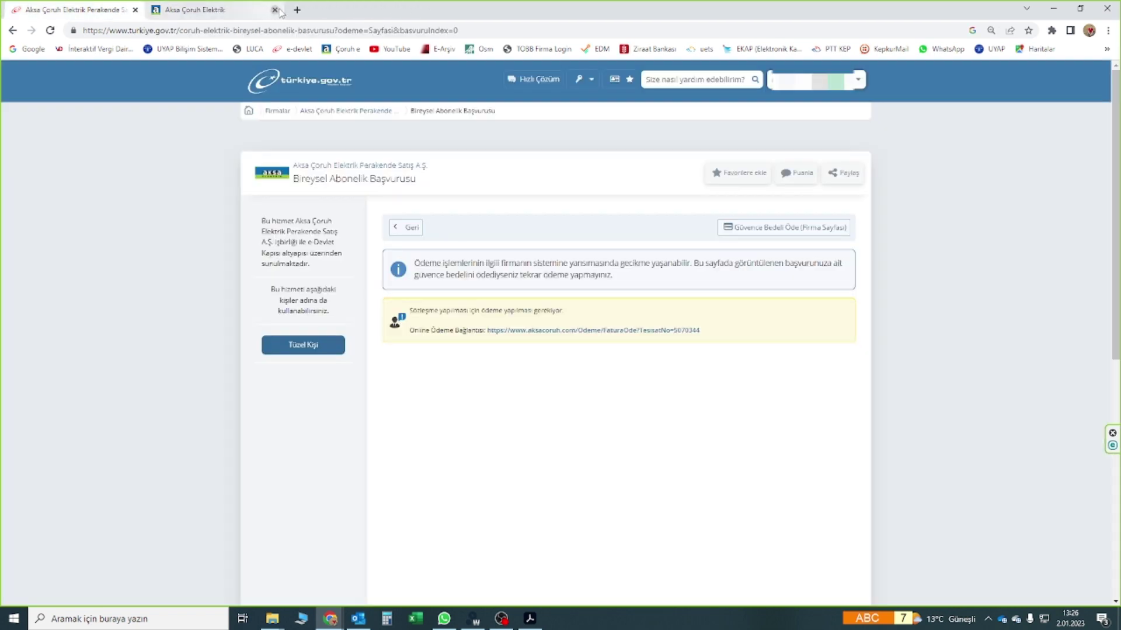
click(785, 228)
click(659, 143)
click(192, 10)
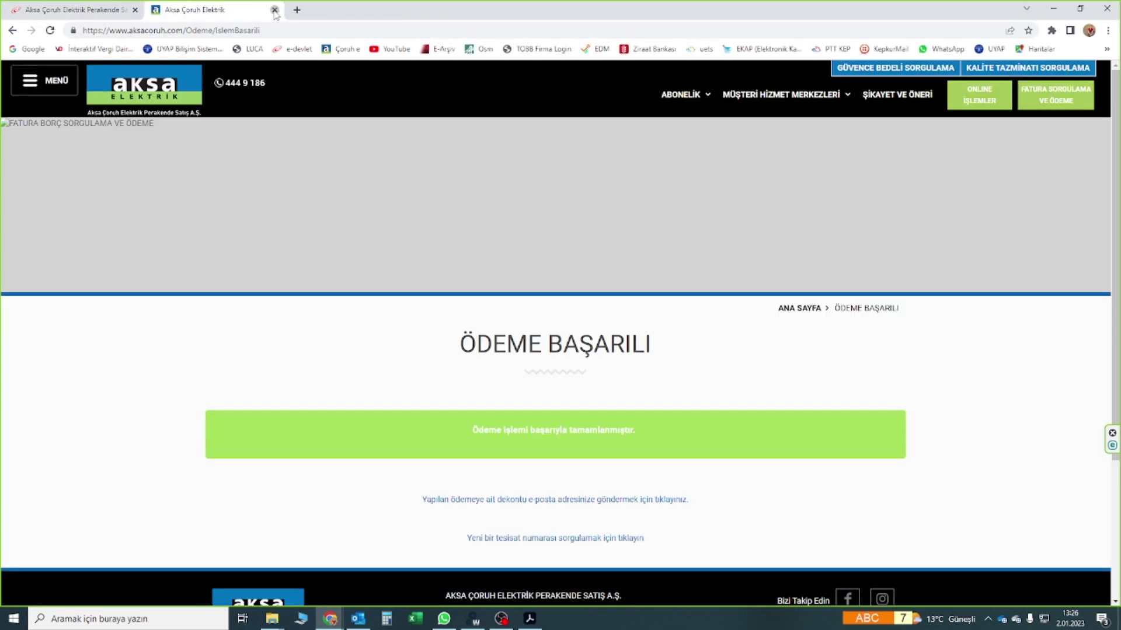
click(274, 9)
click(411, 227)
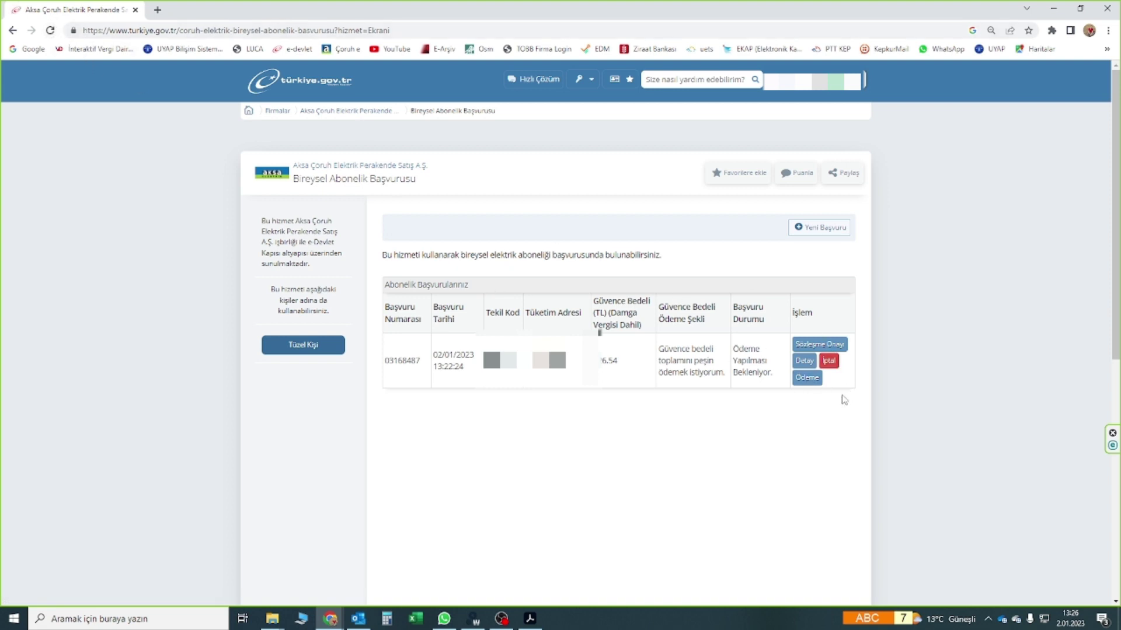
- Reopen Aksa's online payment for the 5,88 TL invoice and choose Paraf card with 2 installments
click(815, 379)
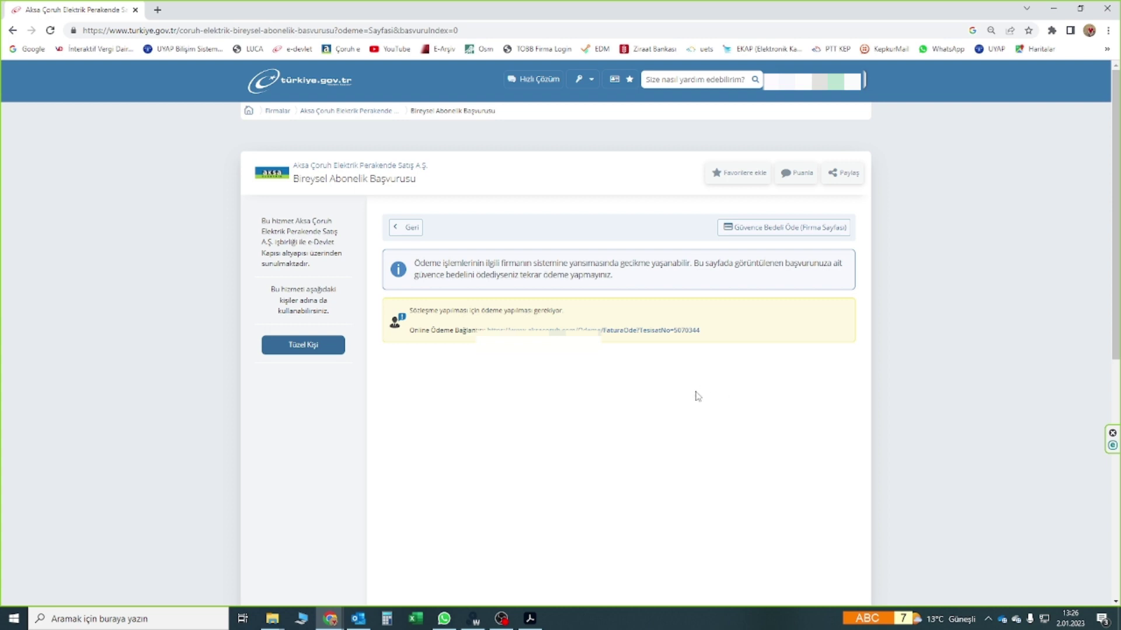
click(540, 338)
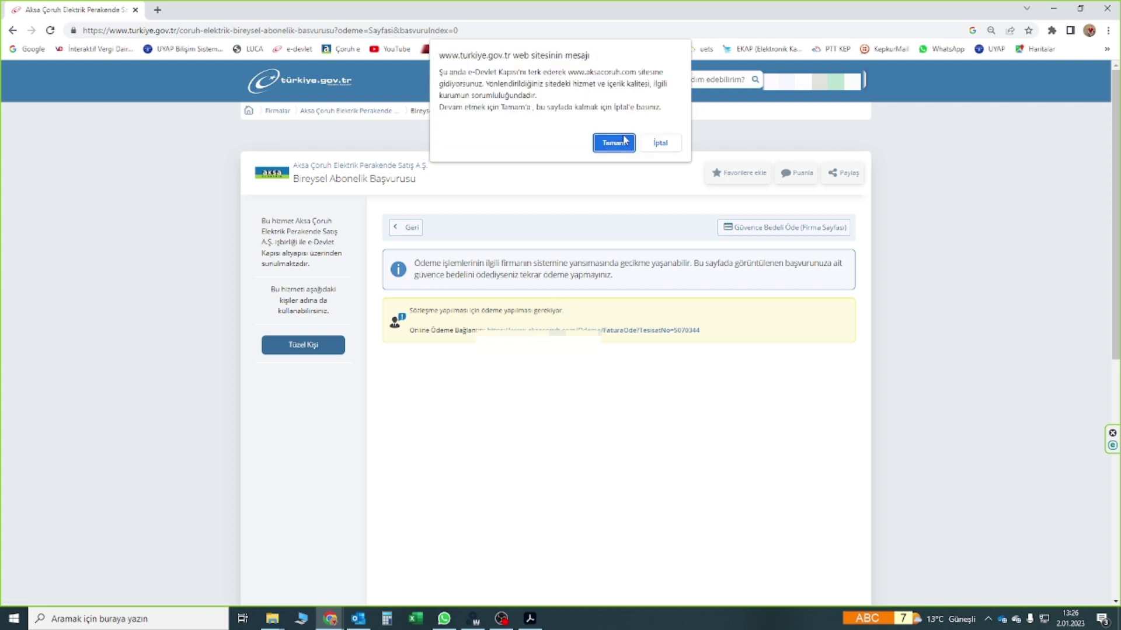
click(618, 138)
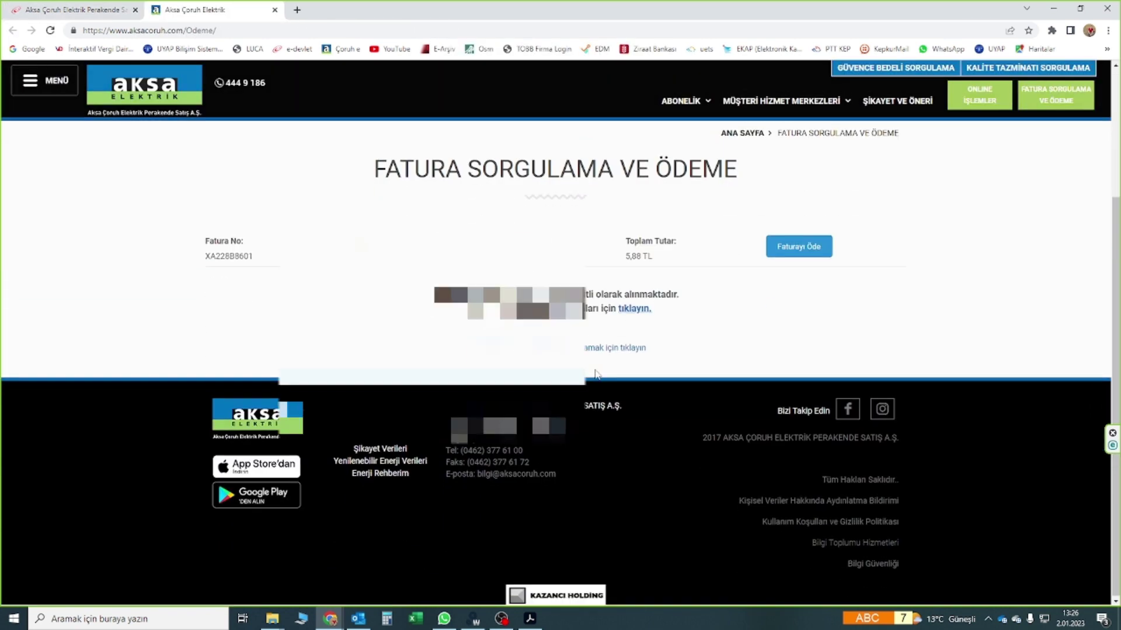
click(783, 255)
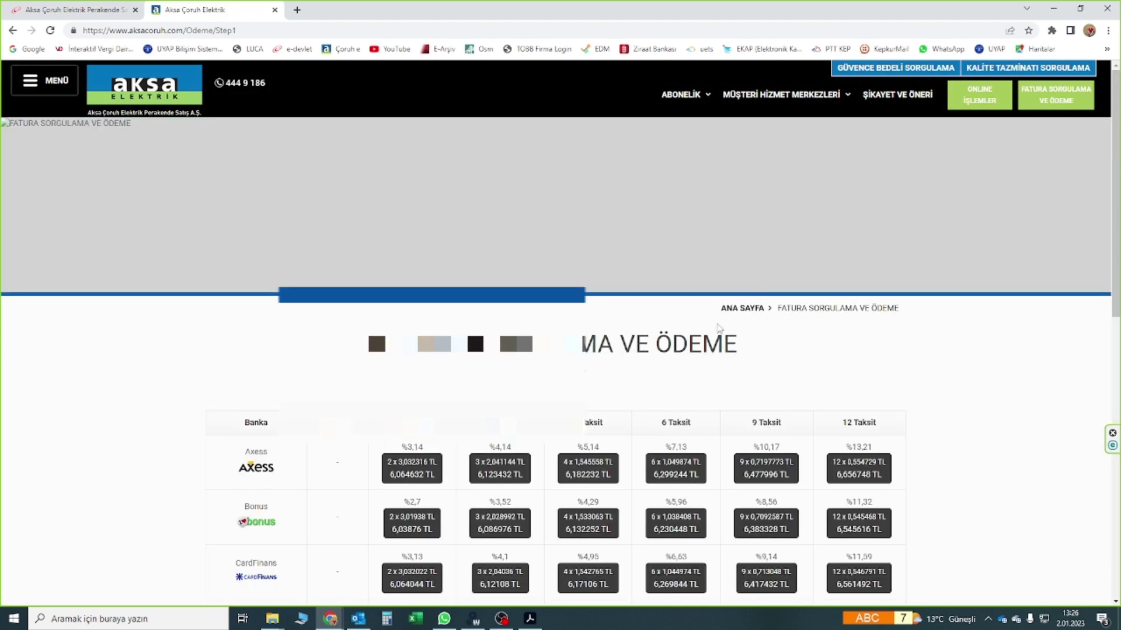
scroll(721, 328, down, 3)
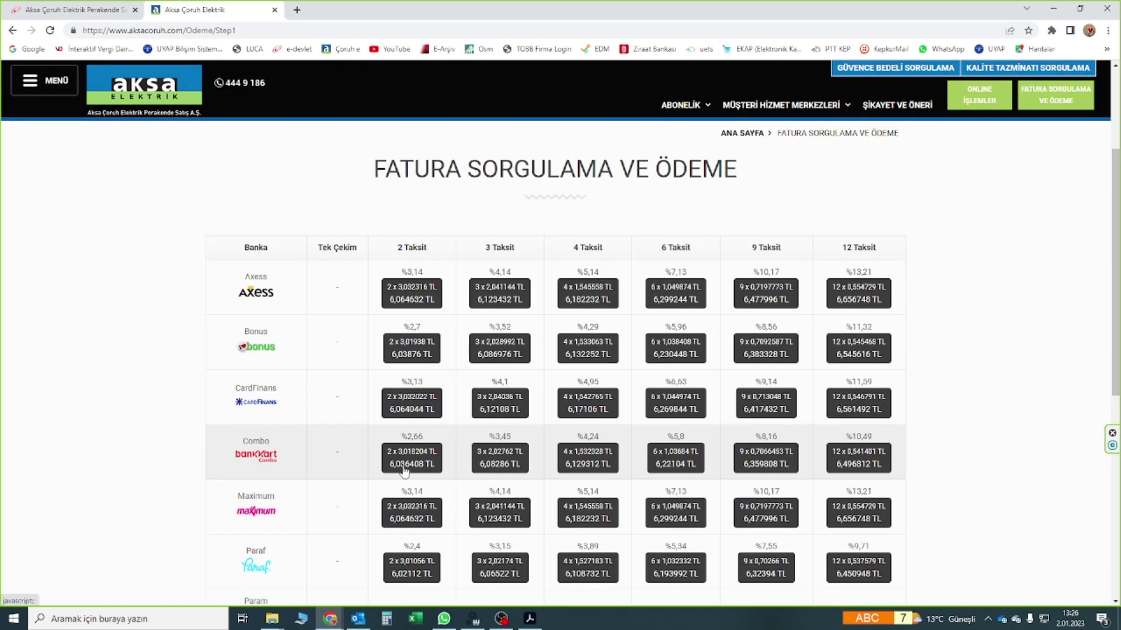
click(421, 567)
- Enter the cardholder's full name and phone number on the invoice card form
scroll(449, 398, down, 1)
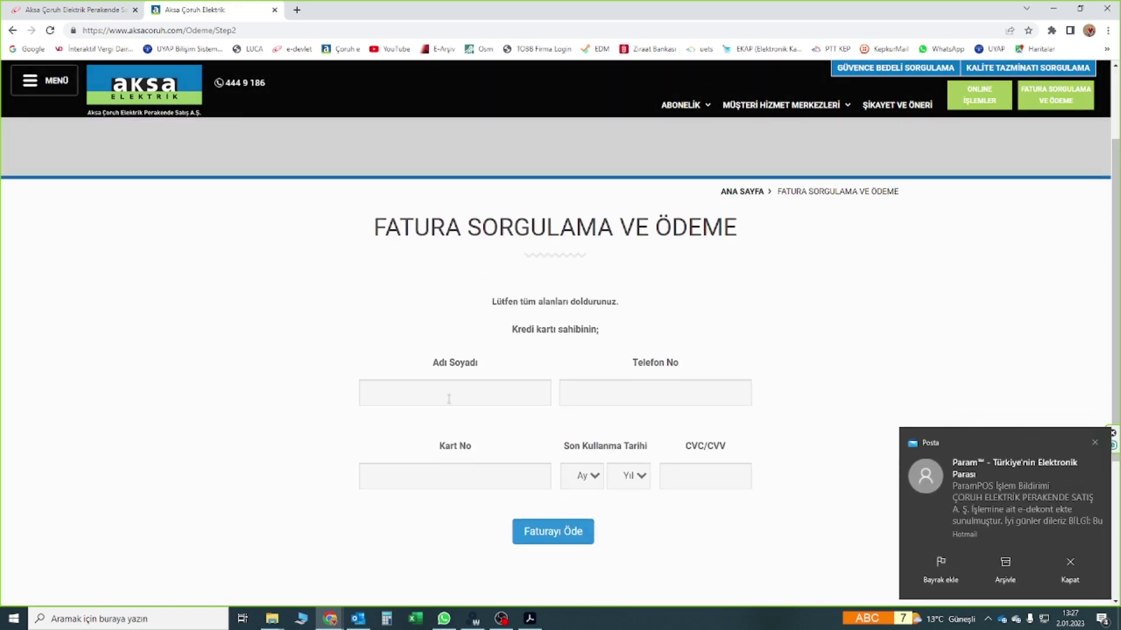
click(449, 399)
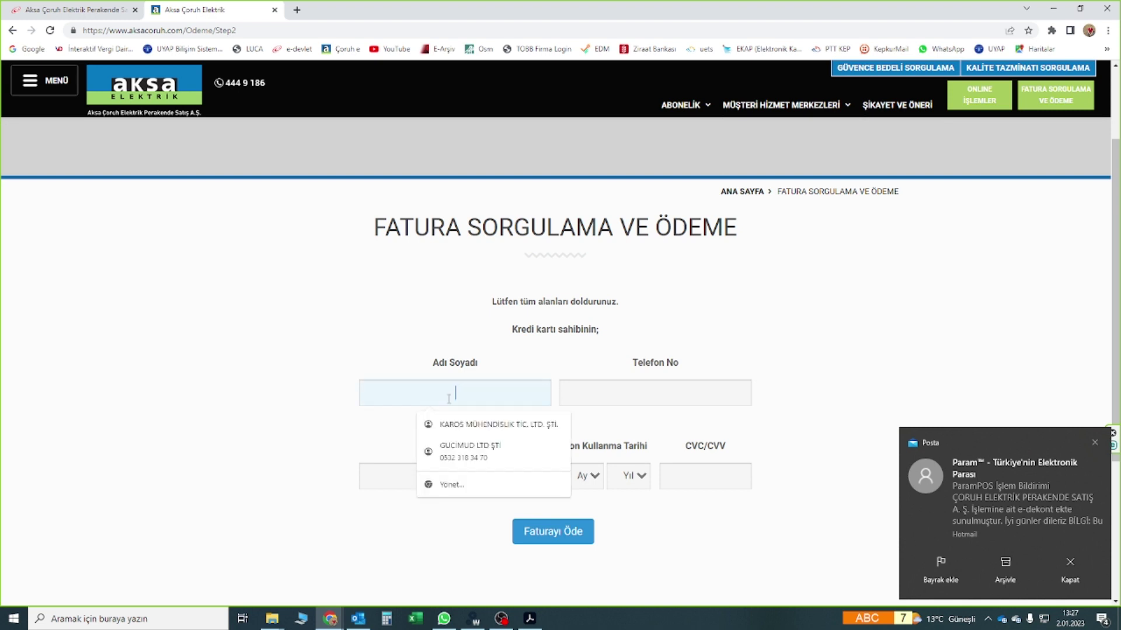
text(İBRAHİM K)
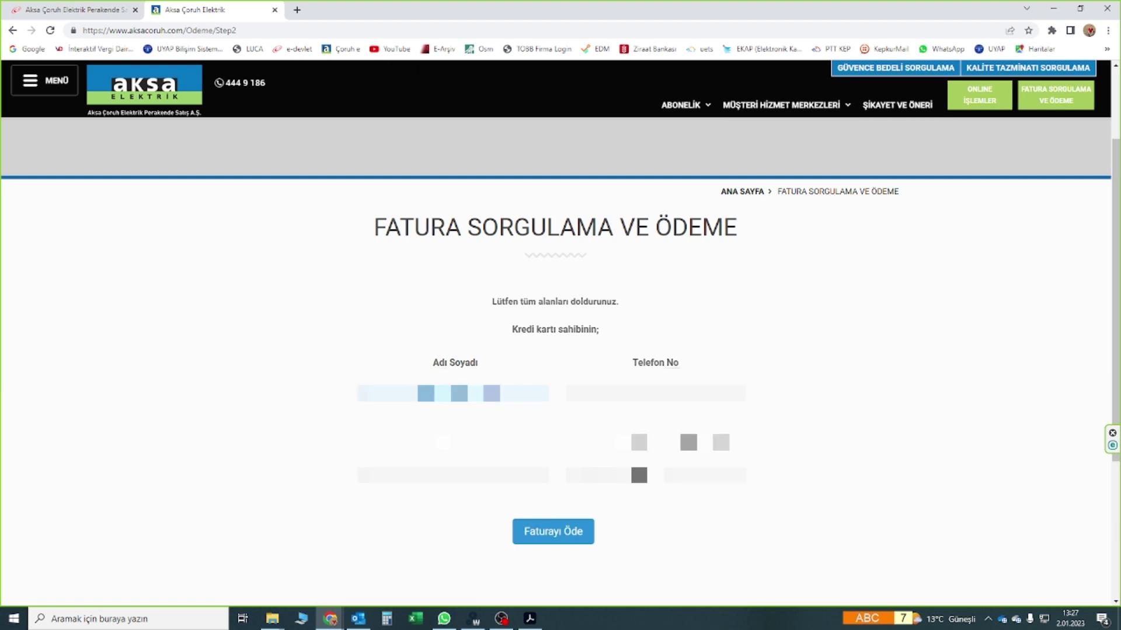
click(656, 394)
text(05)
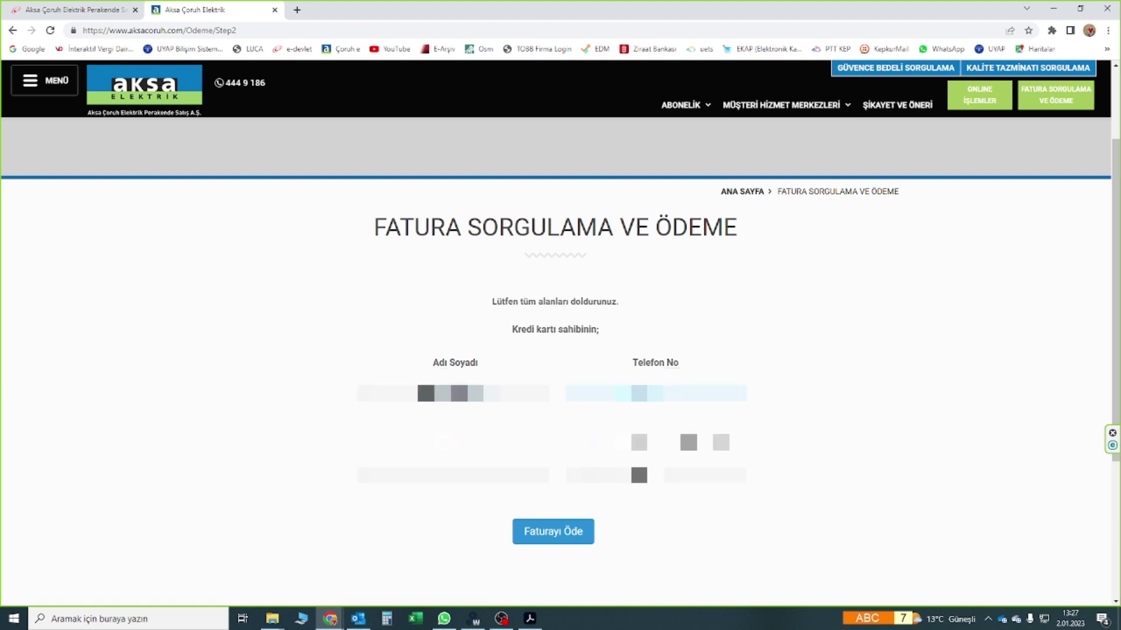
key(BackSpace)
key(BackSpace)
key(BackSpace)
text(0532)
- Enter the card number and submit the form to reach the bank's 3D Secure page
key(Tab)
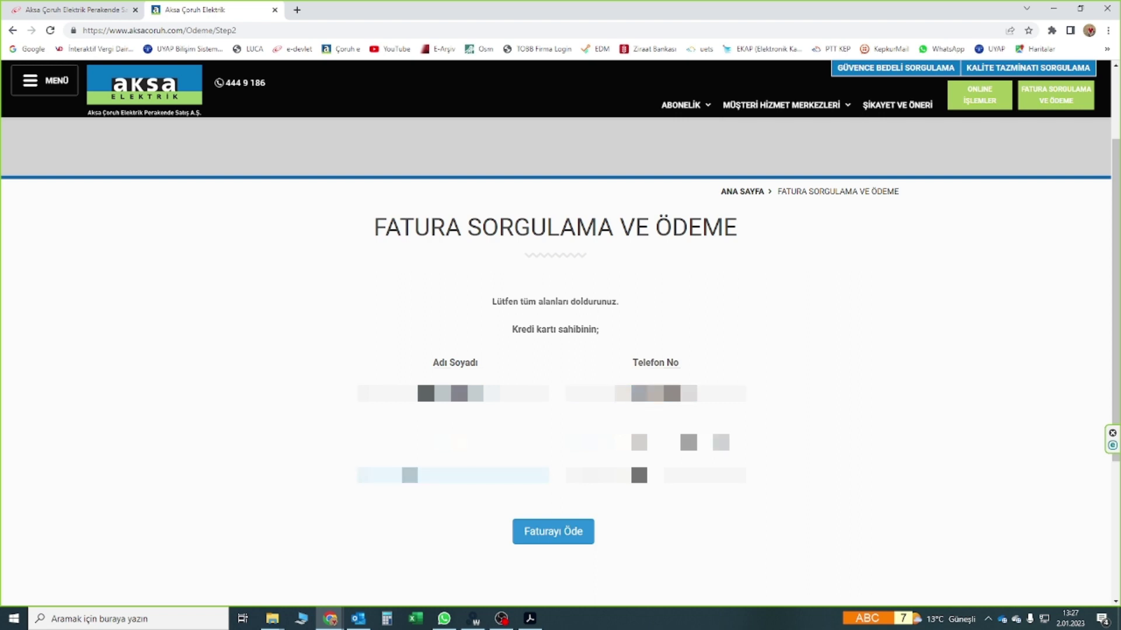
key(Tab)
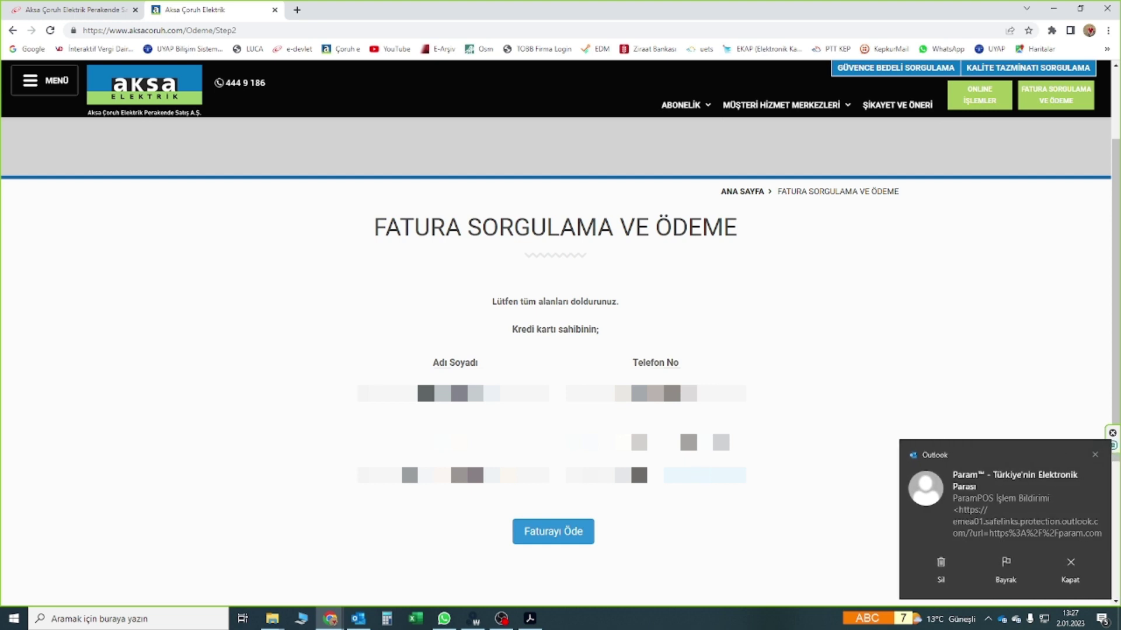
click(561, 534)
click(1071, 569)
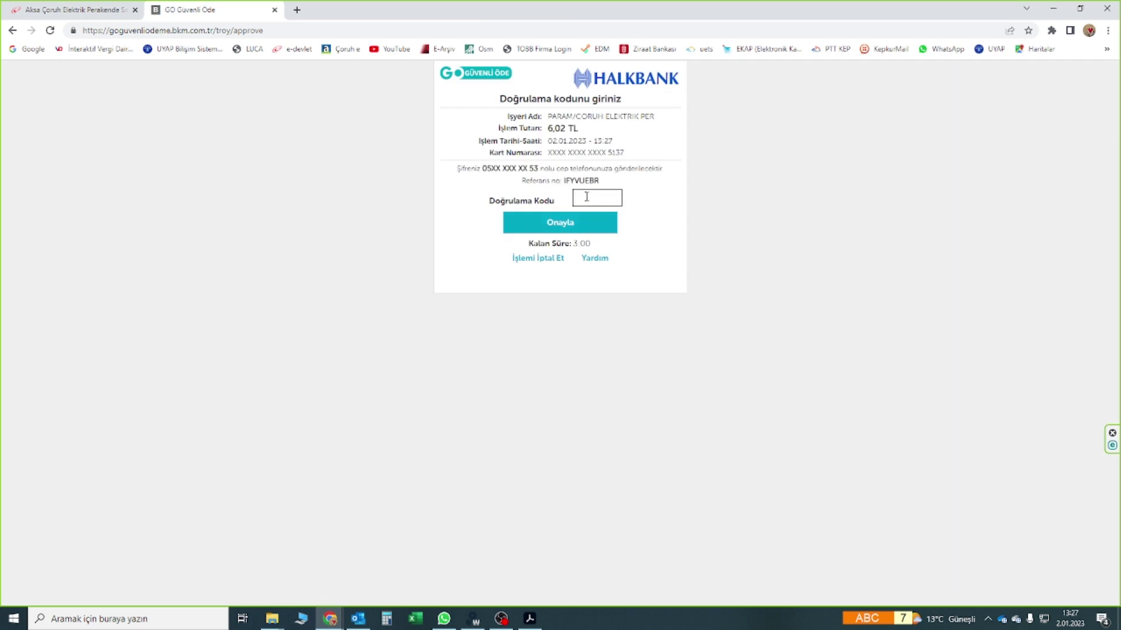
- Enter the SMS verification code and confirm the 6,02 TL card payment
click(597, 199)
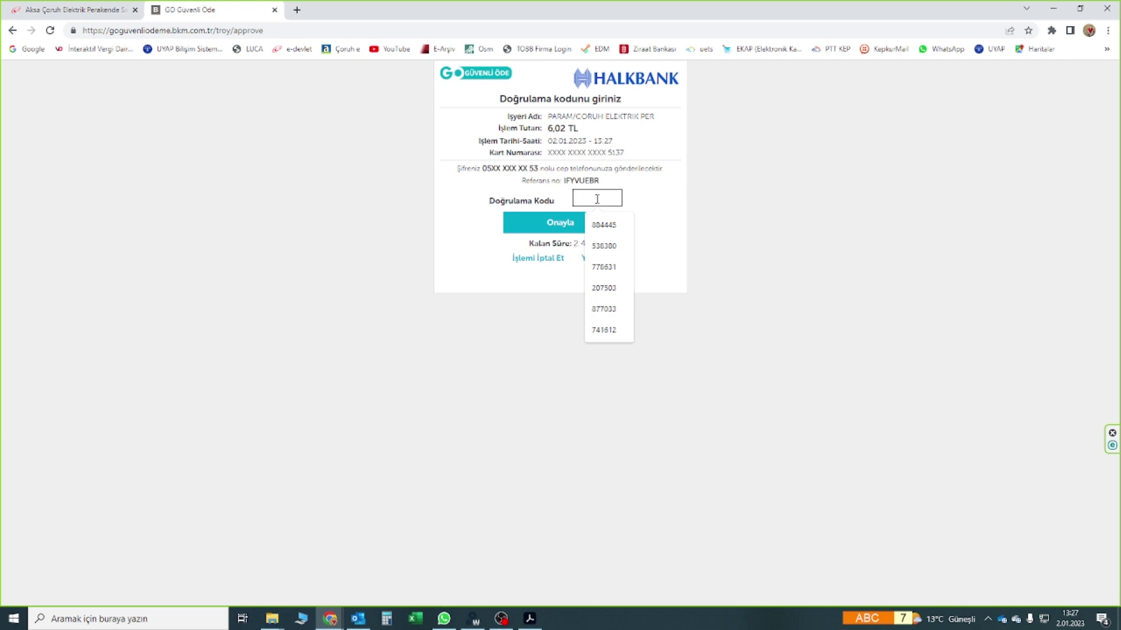
text(******)
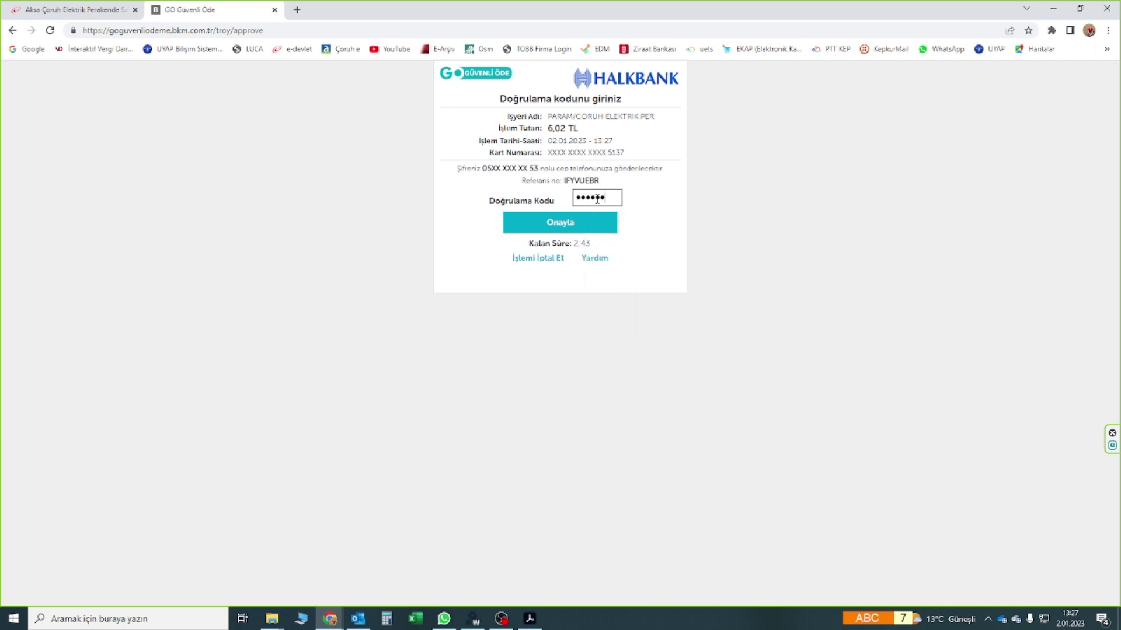
click(584, 224)
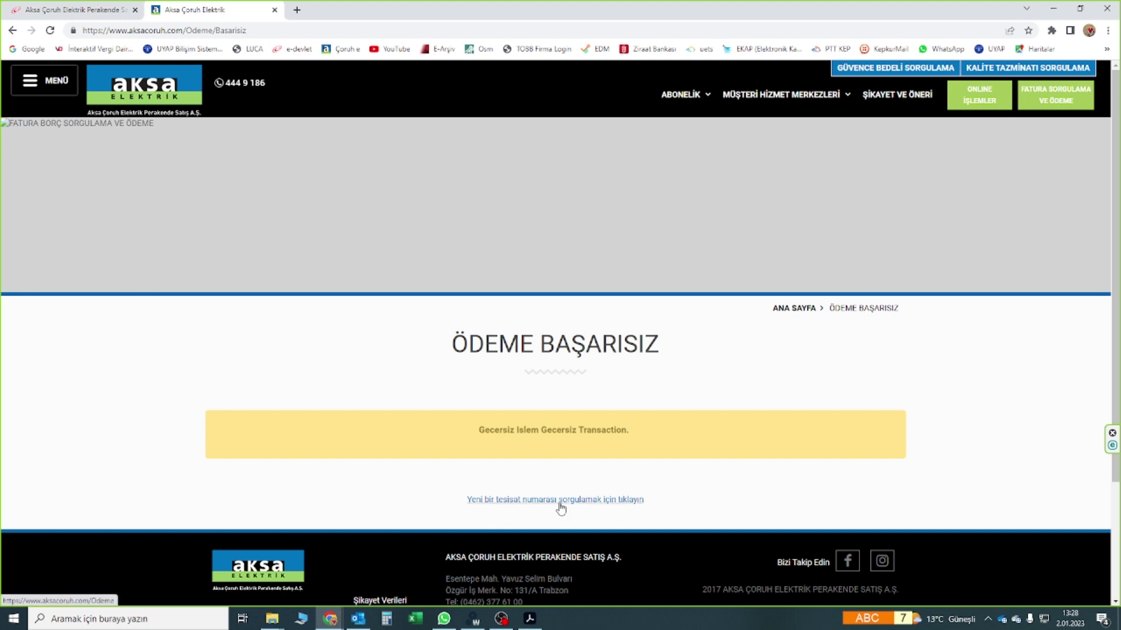
- Go back to the card form and refill the cardholder name, phone and card number
click(13, 30)
click(13, 30)
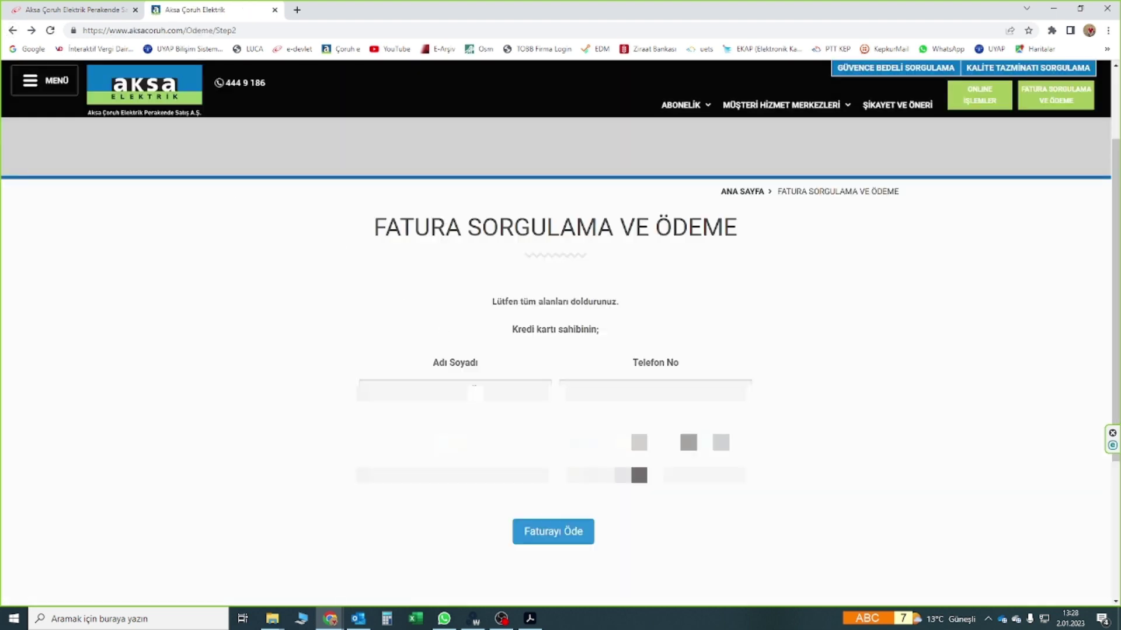
click(475, 390)
text(Ad Soyadad)
click(655, 391)
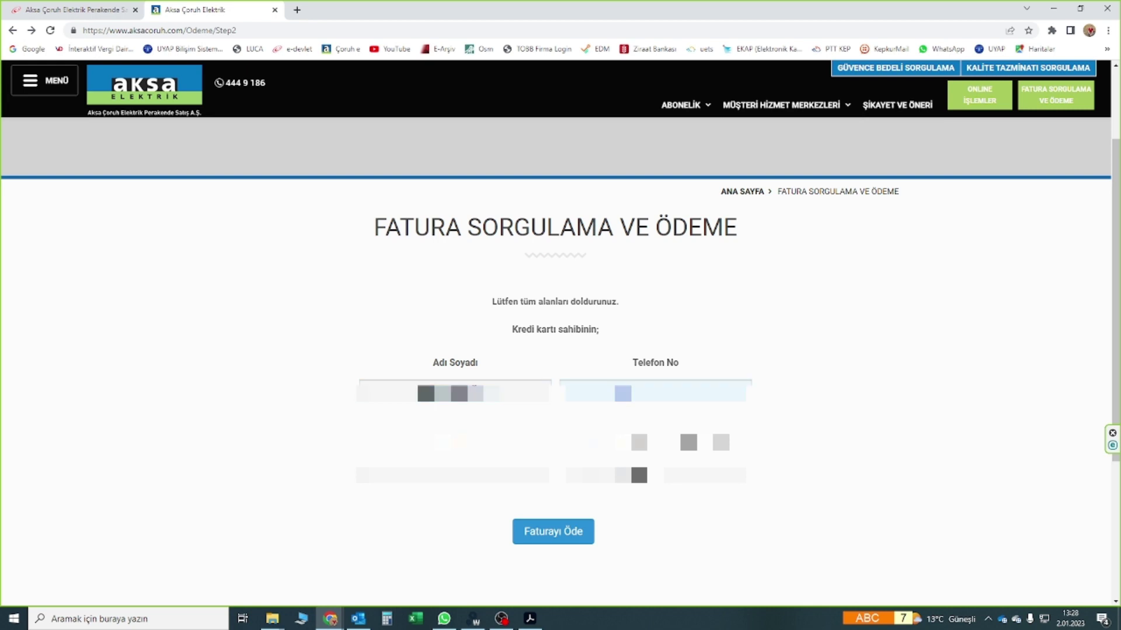
key(Tab)
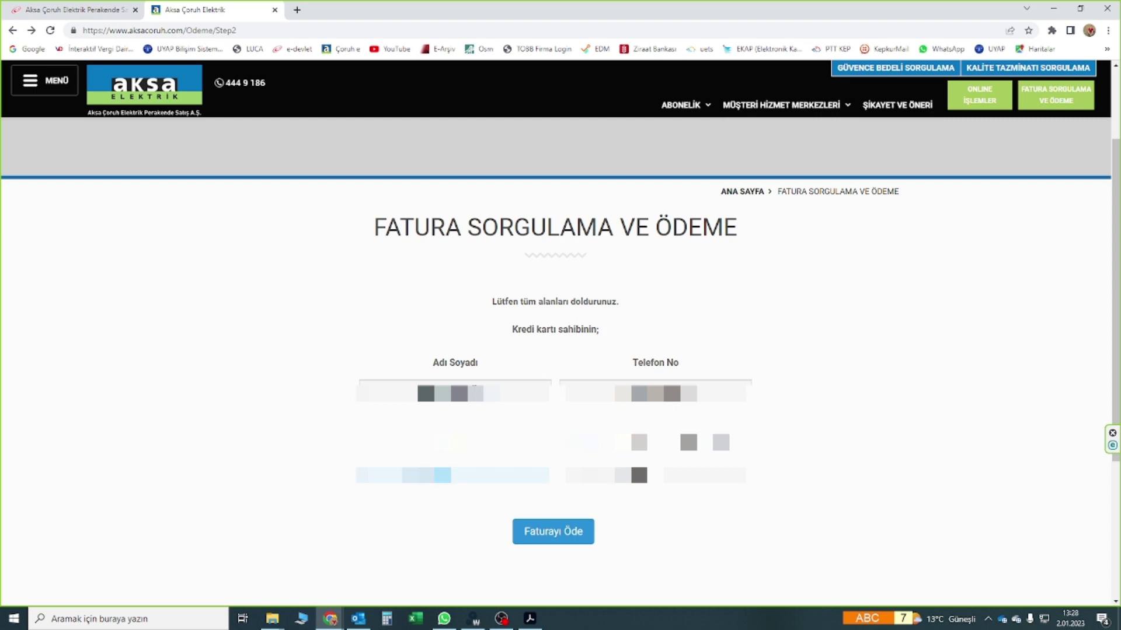
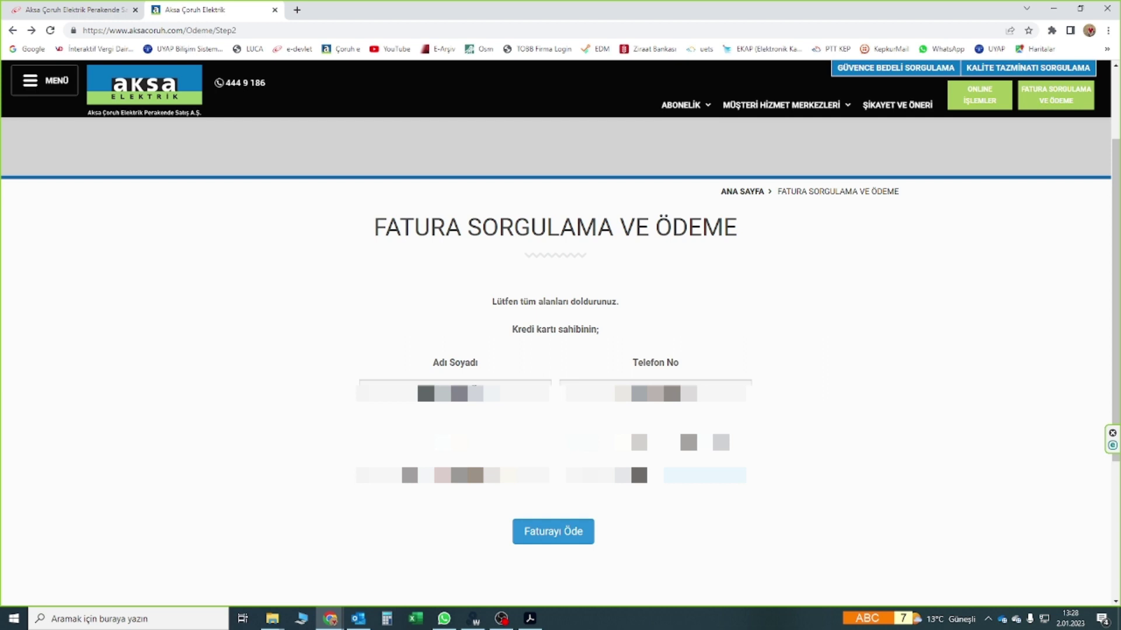
- Resubmit the card payment twice, then close the Aksa payment tab
click(543, 533)
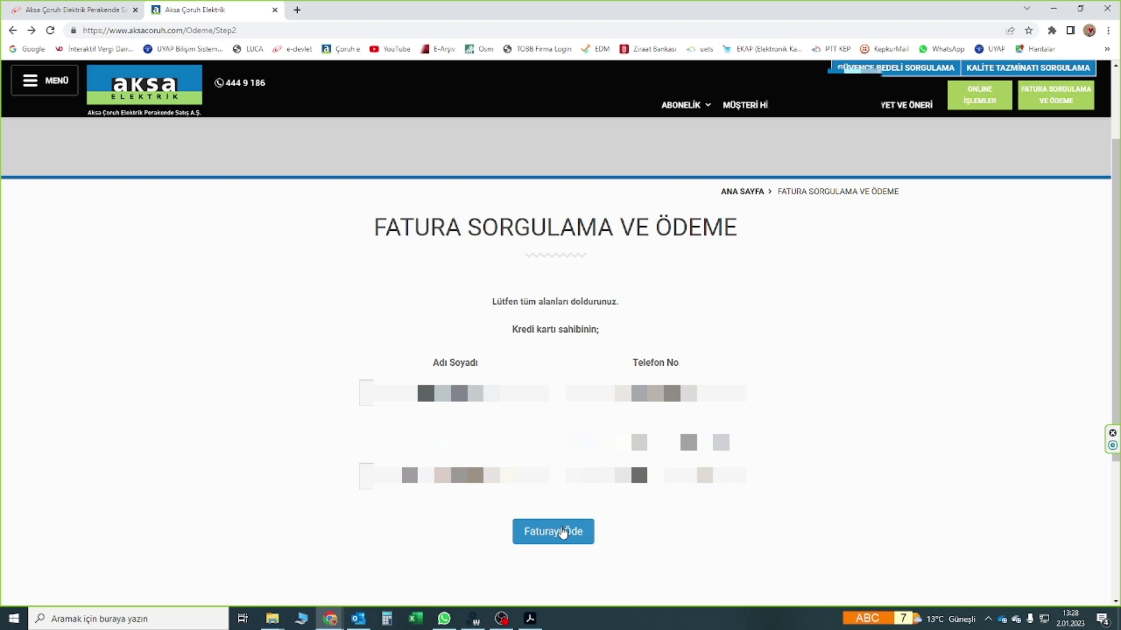
double_click(554, 299)
key(Tab)
click(565, 541)
click(274, 10)
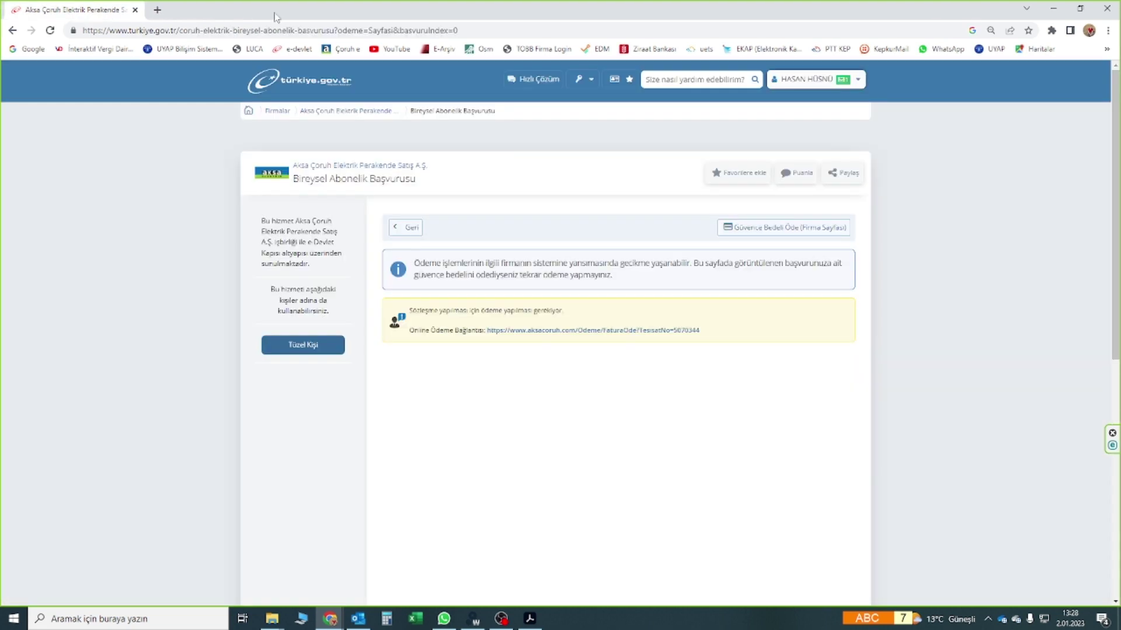
- Reload e-Devlet and follow the application's Online Ödeme link to the Aksa site
click(49, 31)
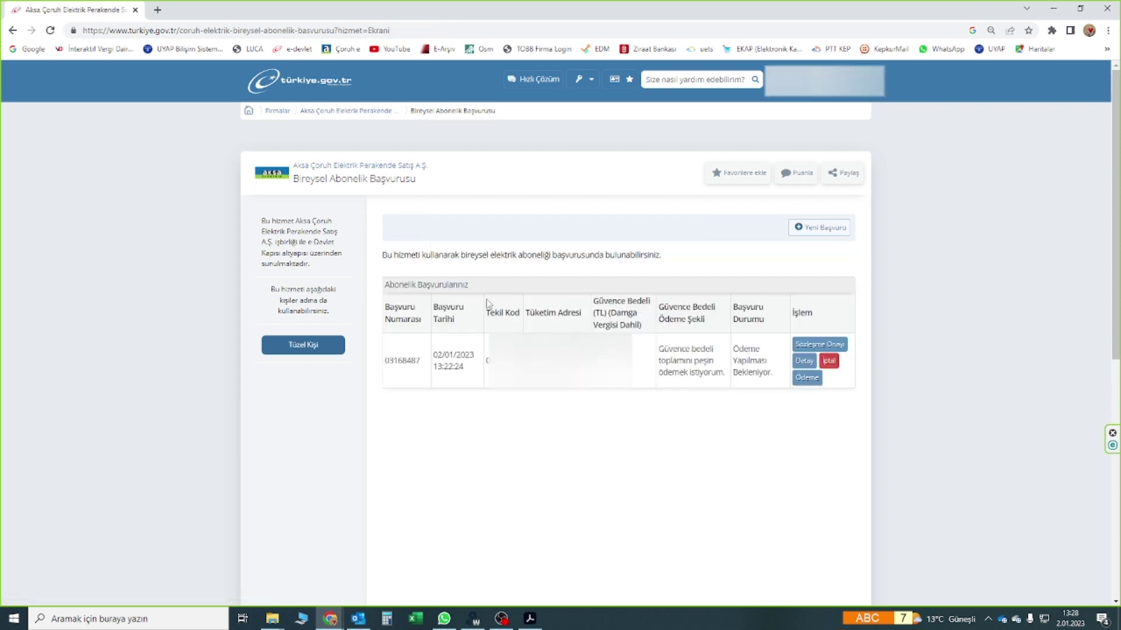
click(806, 377)
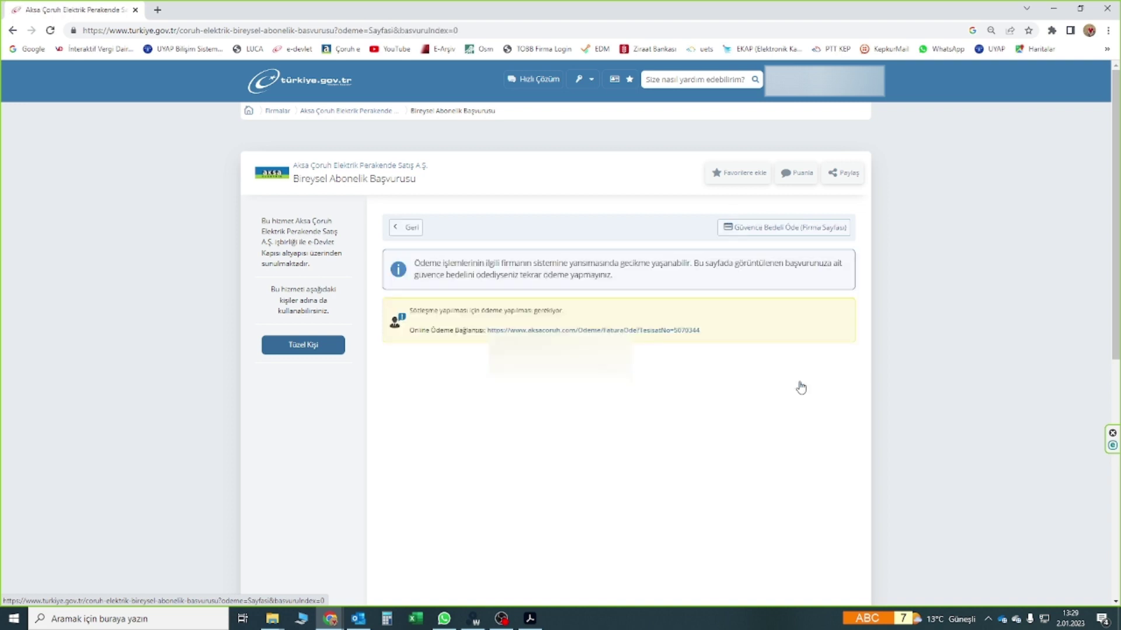
click(545, 331)
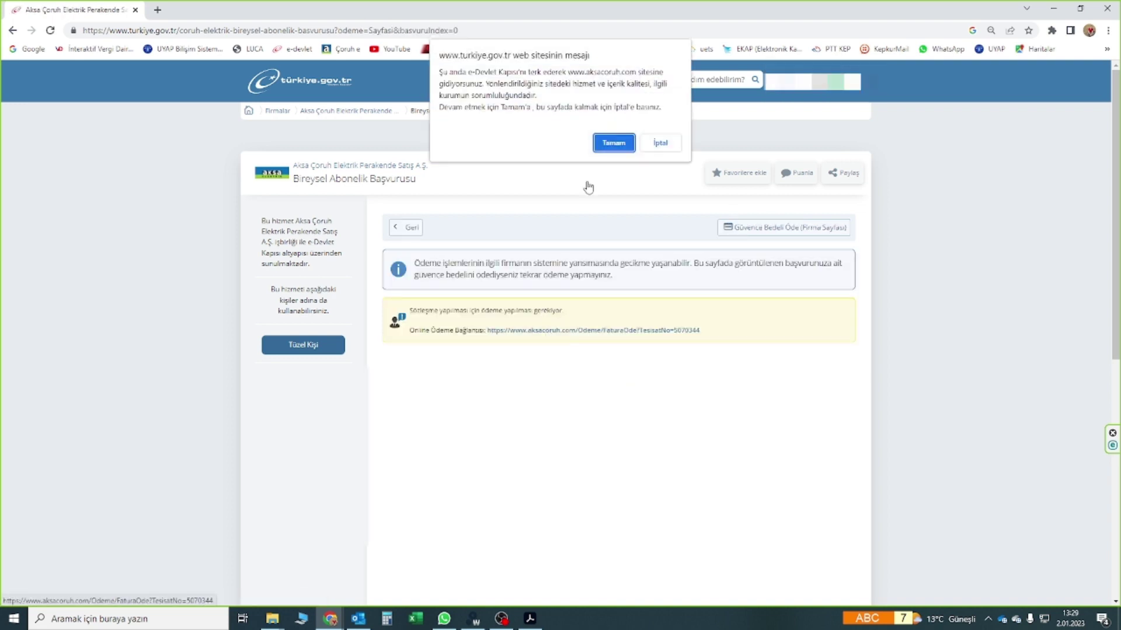
click(613, 142)
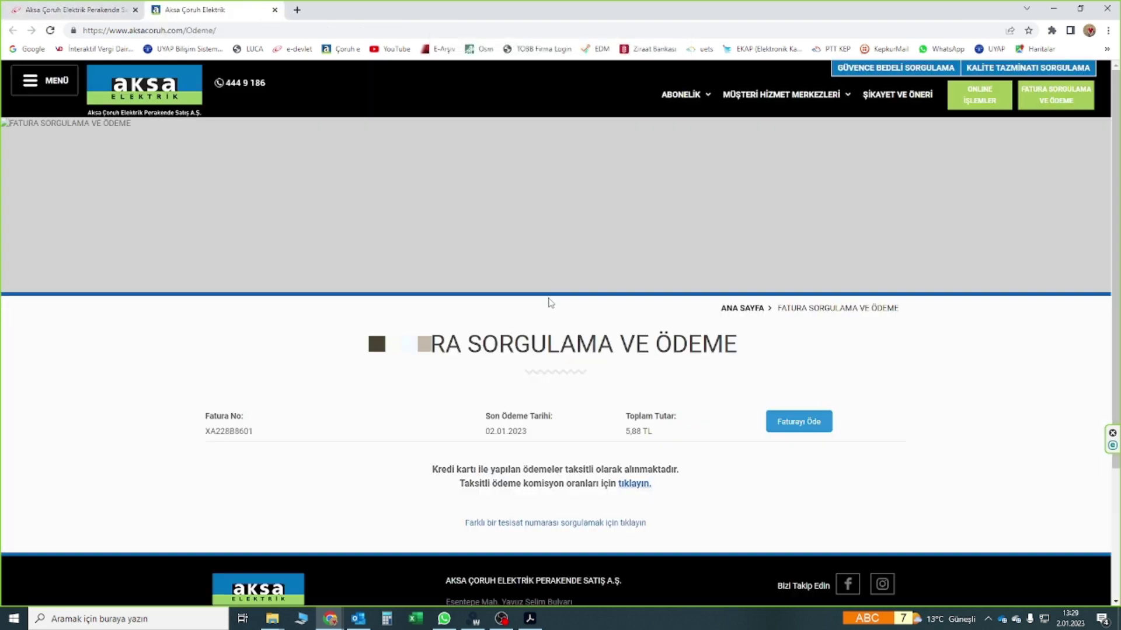
- Proceed to pay the 5,88 TL invoice using Diğer Banka Kartları
scroll(559, 312, down, 1)
click(799, 362)
scroll(783, 362, down, 4)
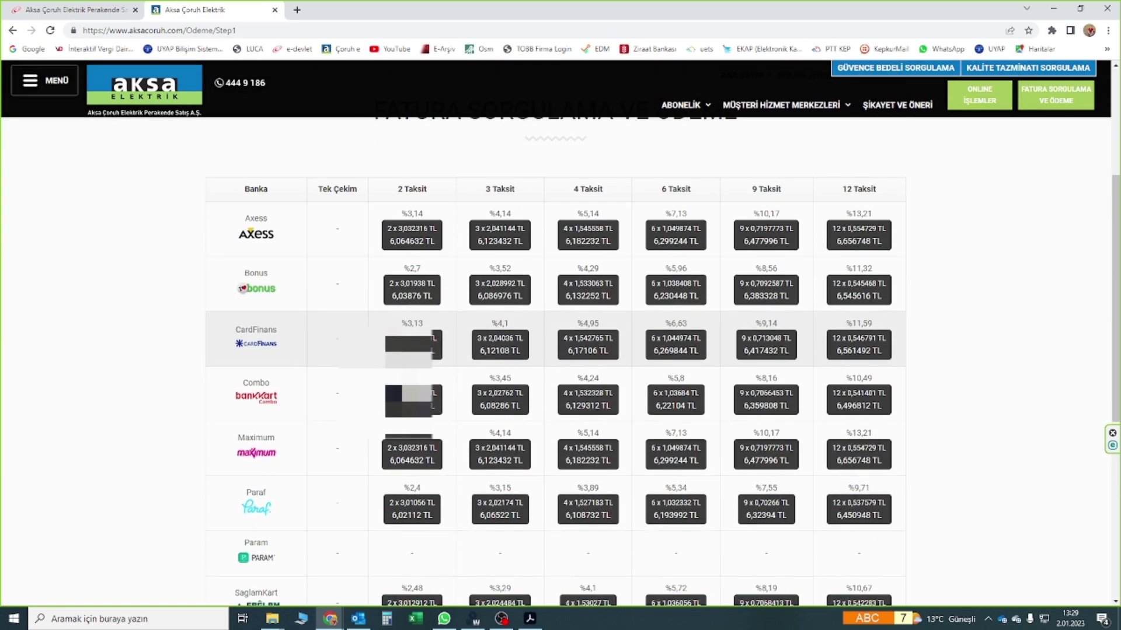
scroll(350, 512, down, 4)
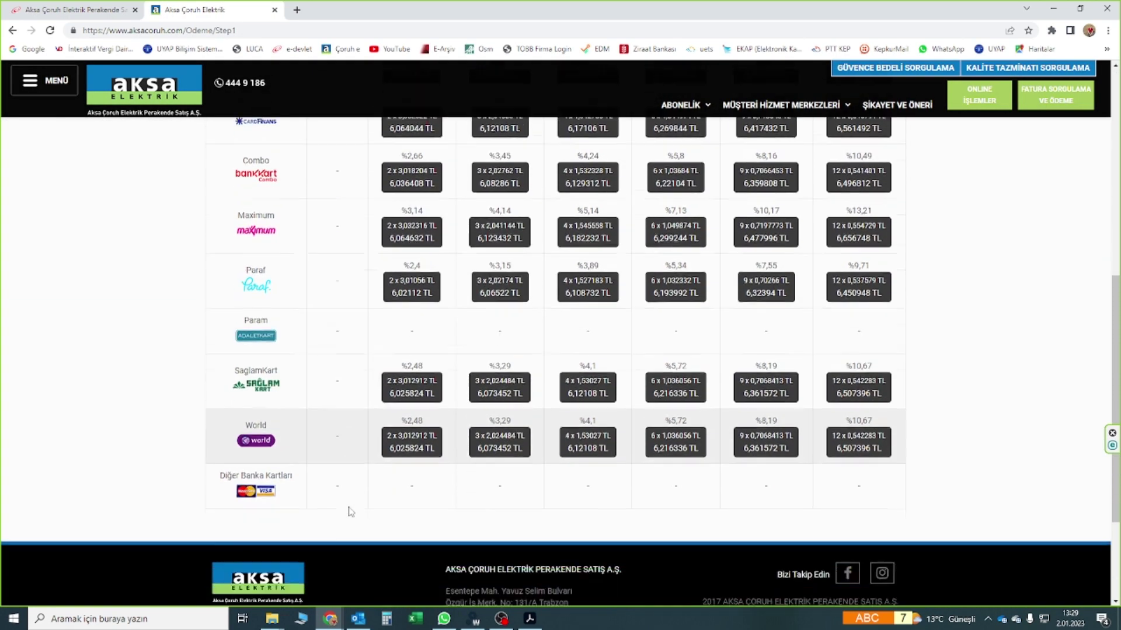
scroll(352, 366, up, 4)
scroll(286, 391, down, 4)
scroll(315, 321, up, 5)
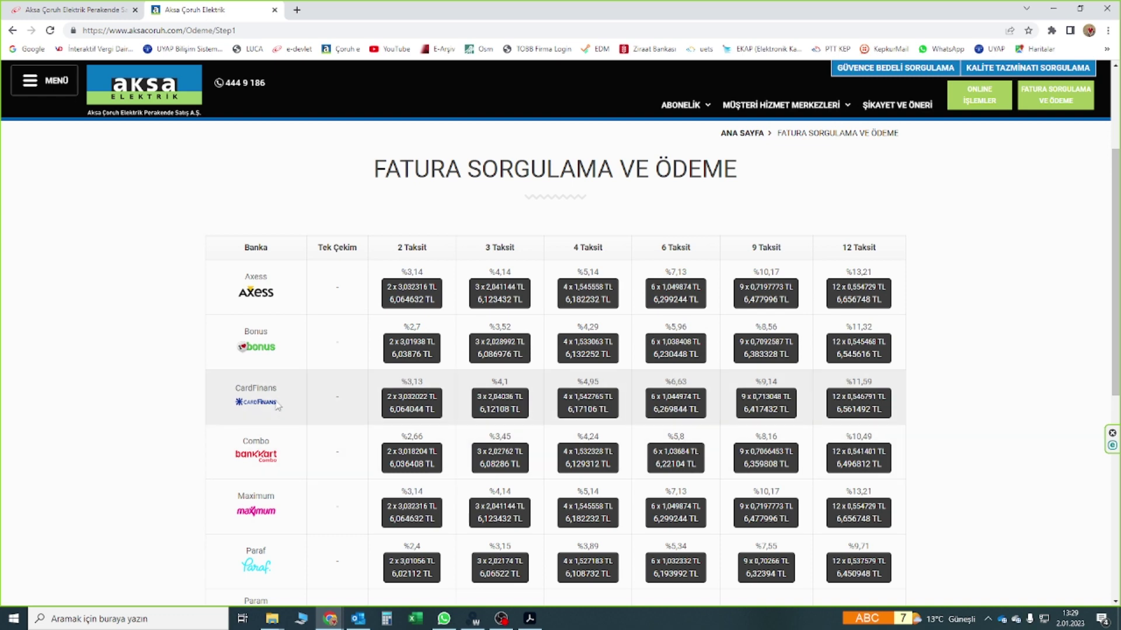
scroll(292, 421, down, 6)
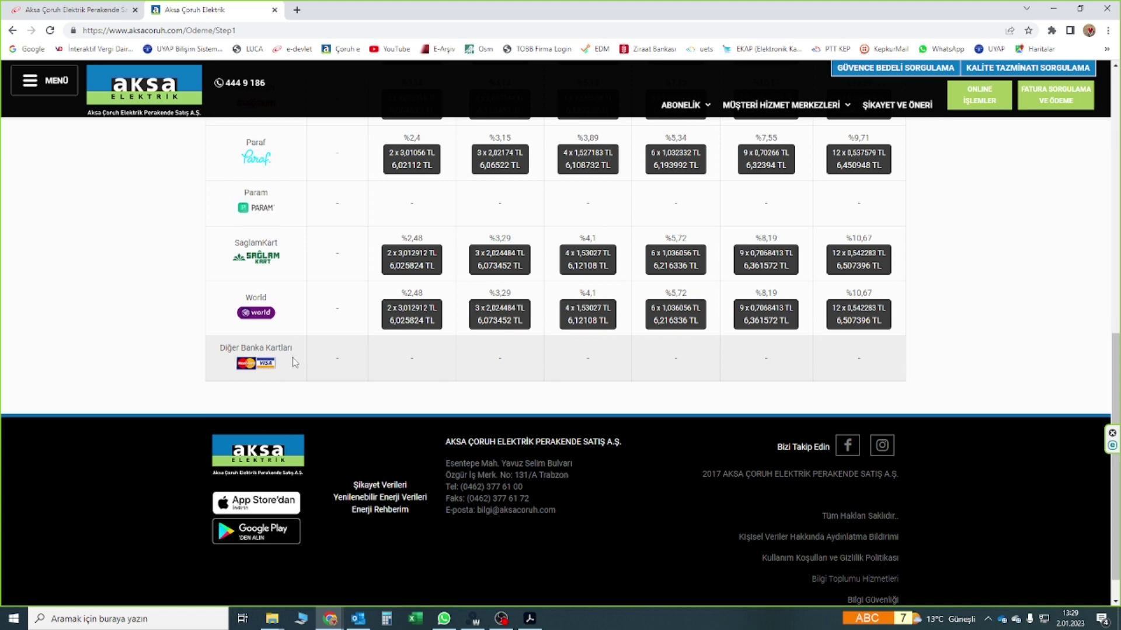
click(526, 364)
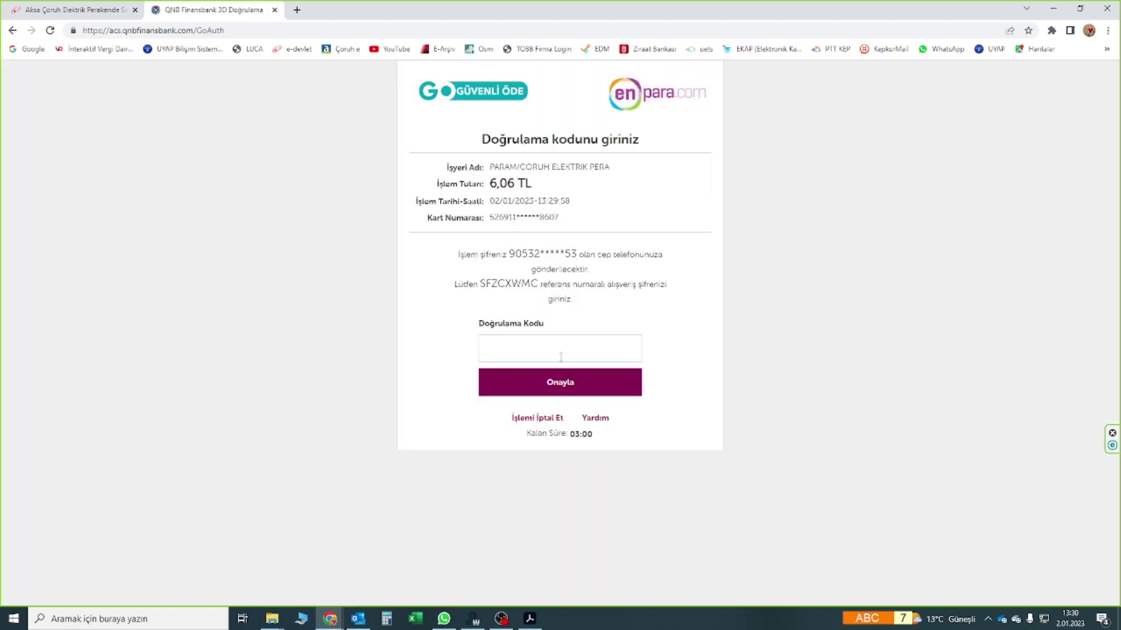
- Confirm the 6,06 TL payment with the SMS code, e-mail the receipt, and return to e-Devlet
click(561, 355)
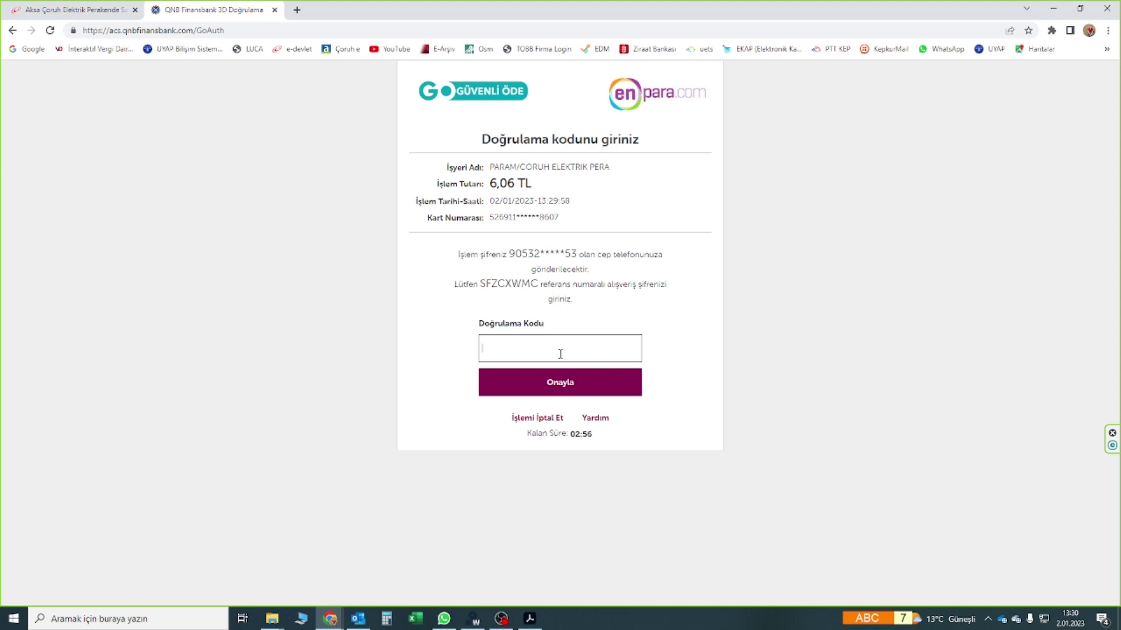
text(4••••)
click(570, 382)
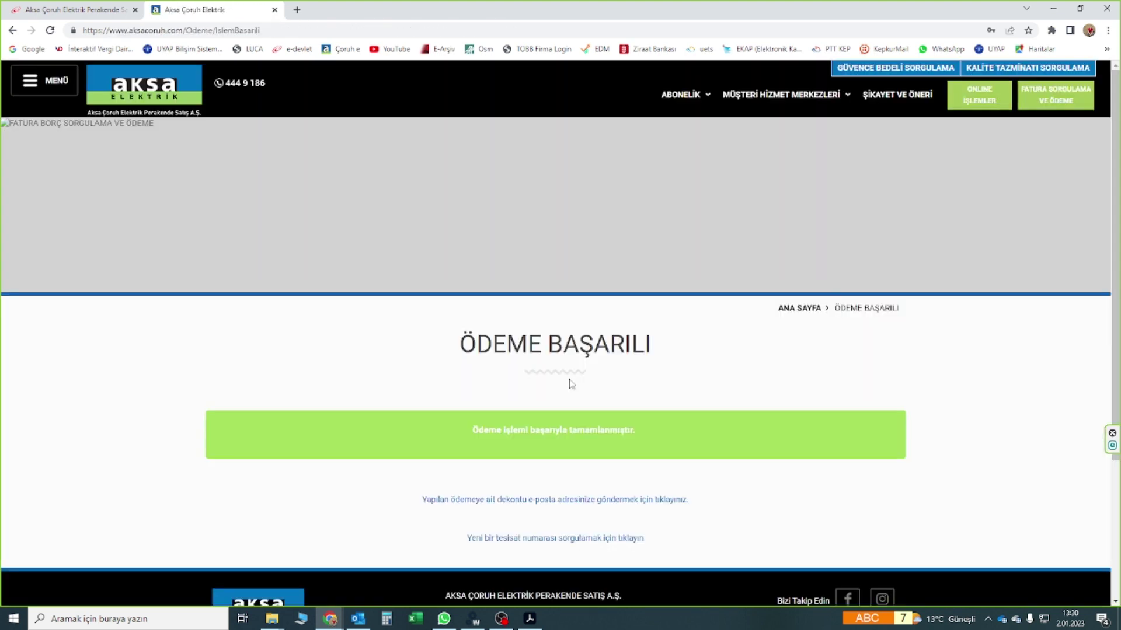
click(567, 500)
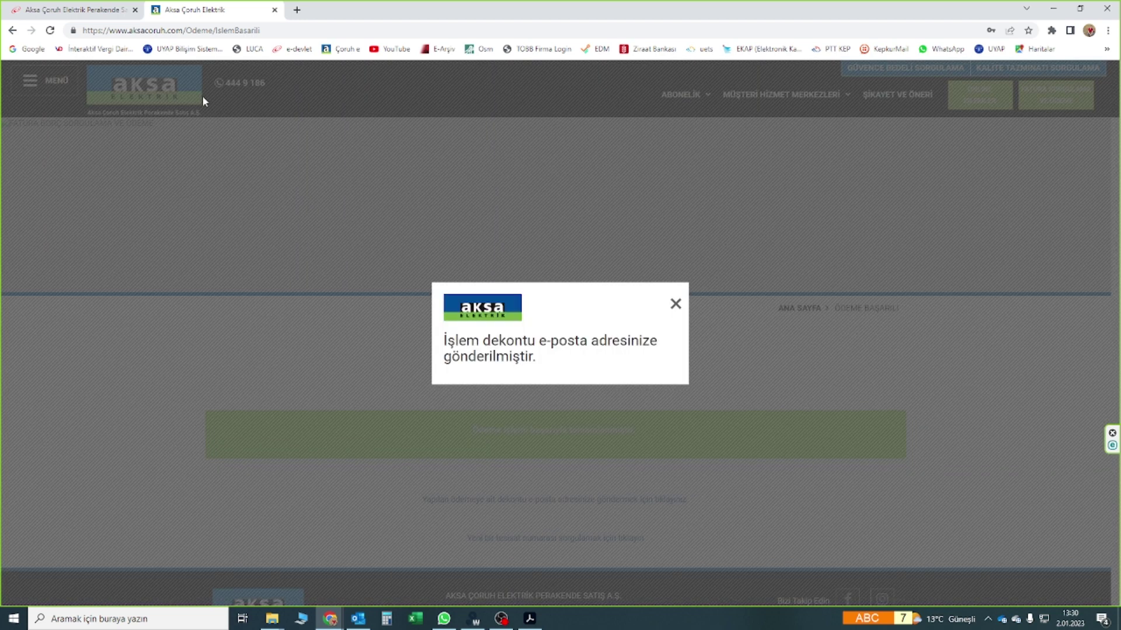
click(86, 10)
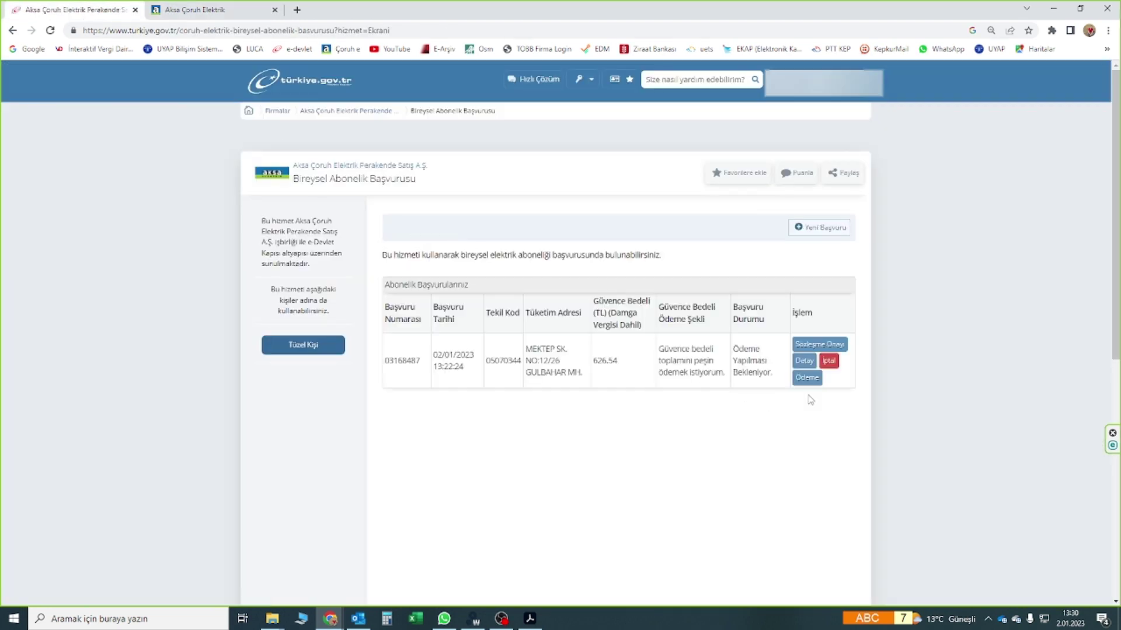
- Check the payment page, reopen Bireysel Abonelik Başvurusu and view the Sözleşme Tamamlandı application's details
click(807, 378)
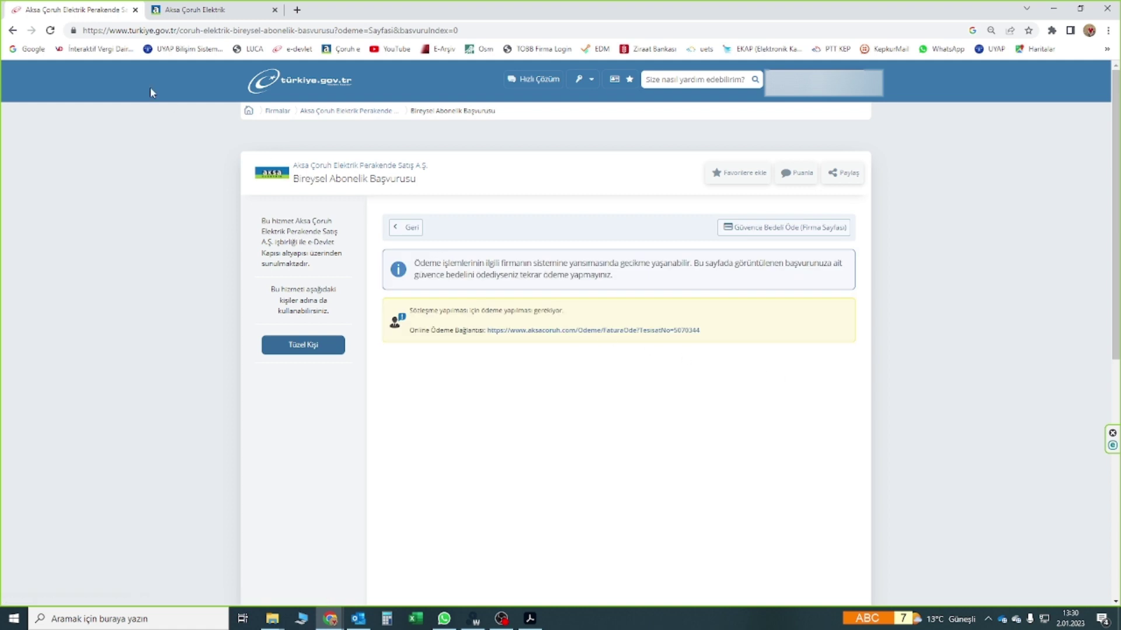
click(13, 30)
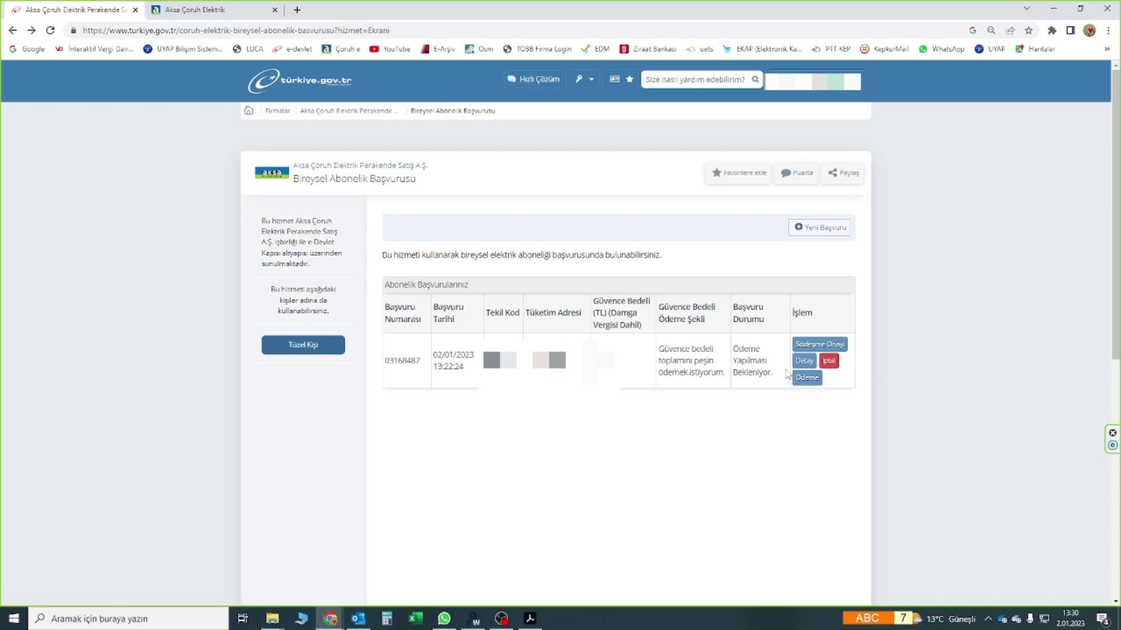
click(501, 619)
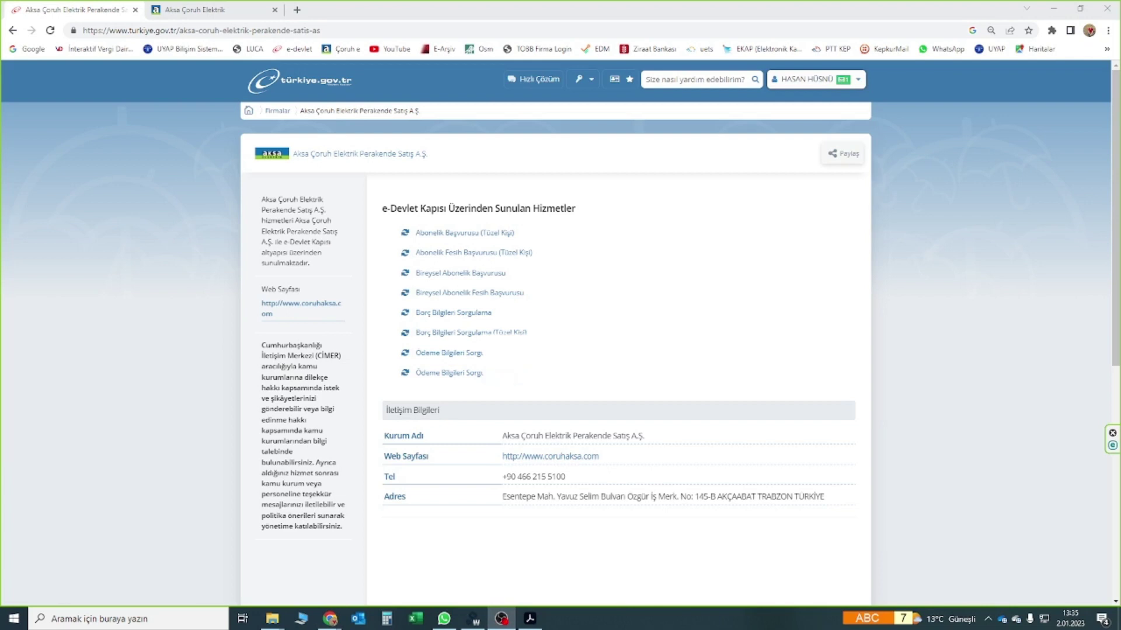
click(441, 278)
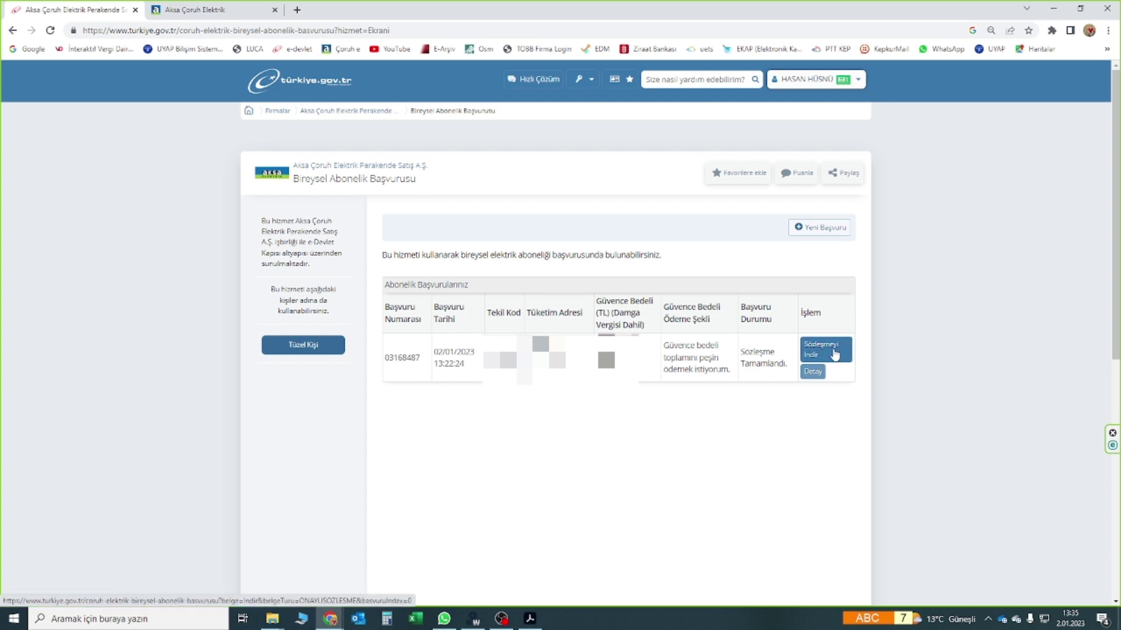
click(812, 370)
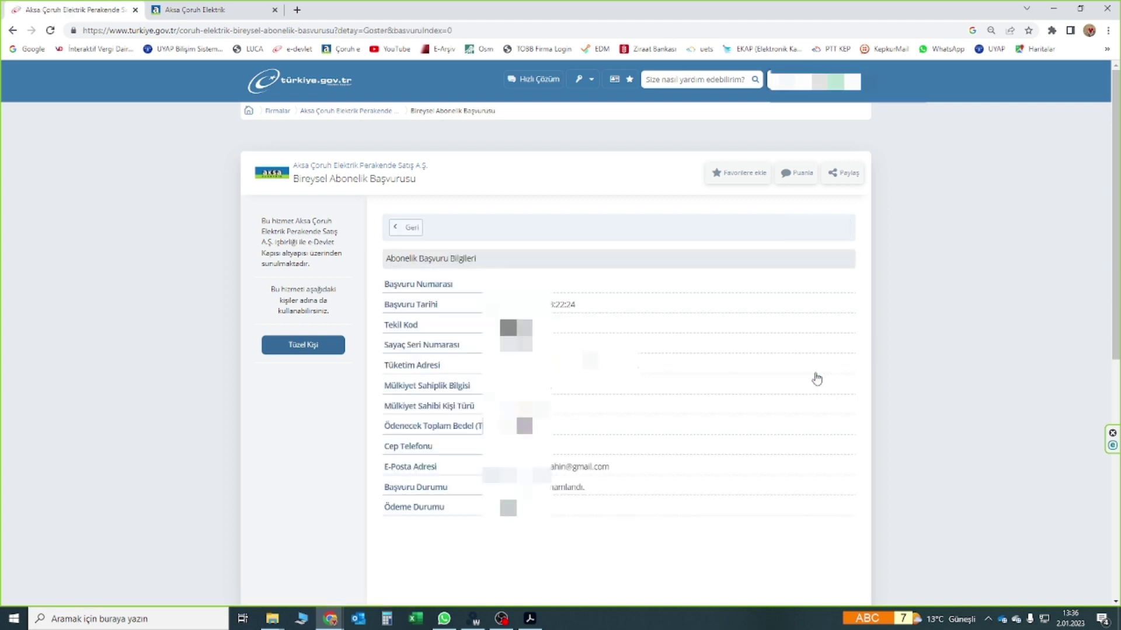